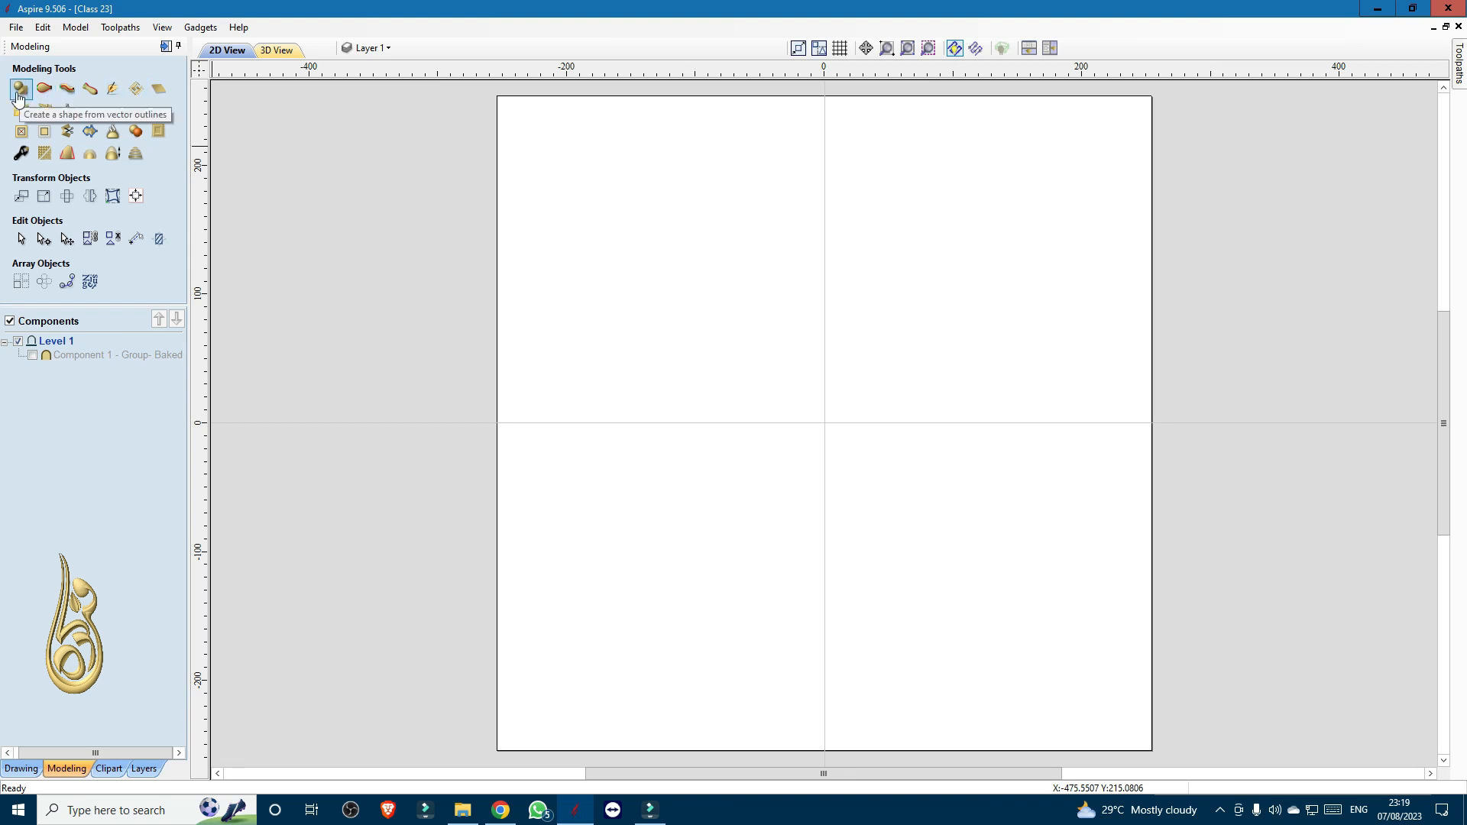
- Set the two side curves of the large leaf outline as the drive rails of a Two Rail Sweep
scroll(738, 412, down, 2)
scroll(970, 386, up, 3)
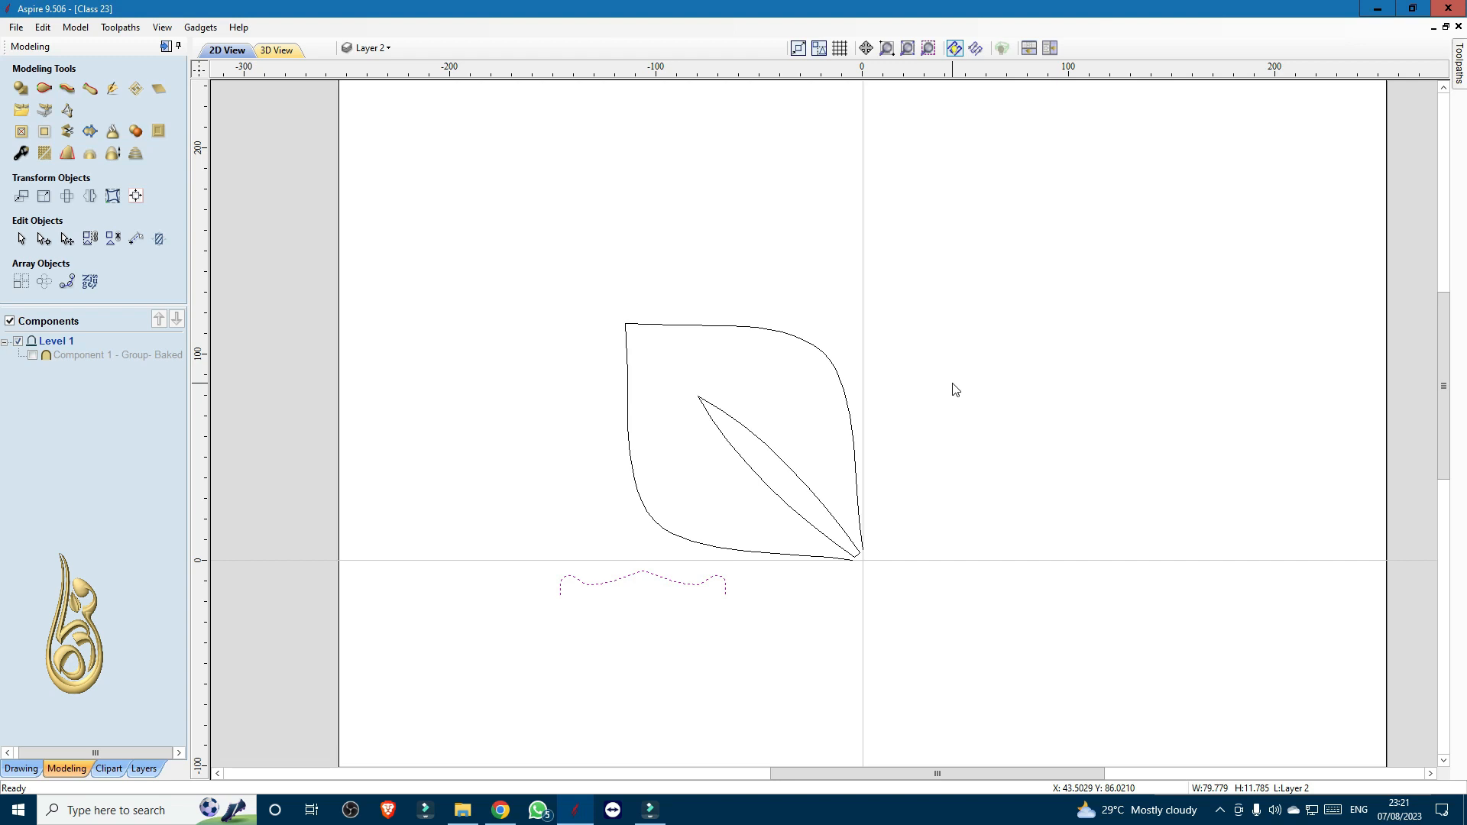
scroll(677, 609, up, 3)
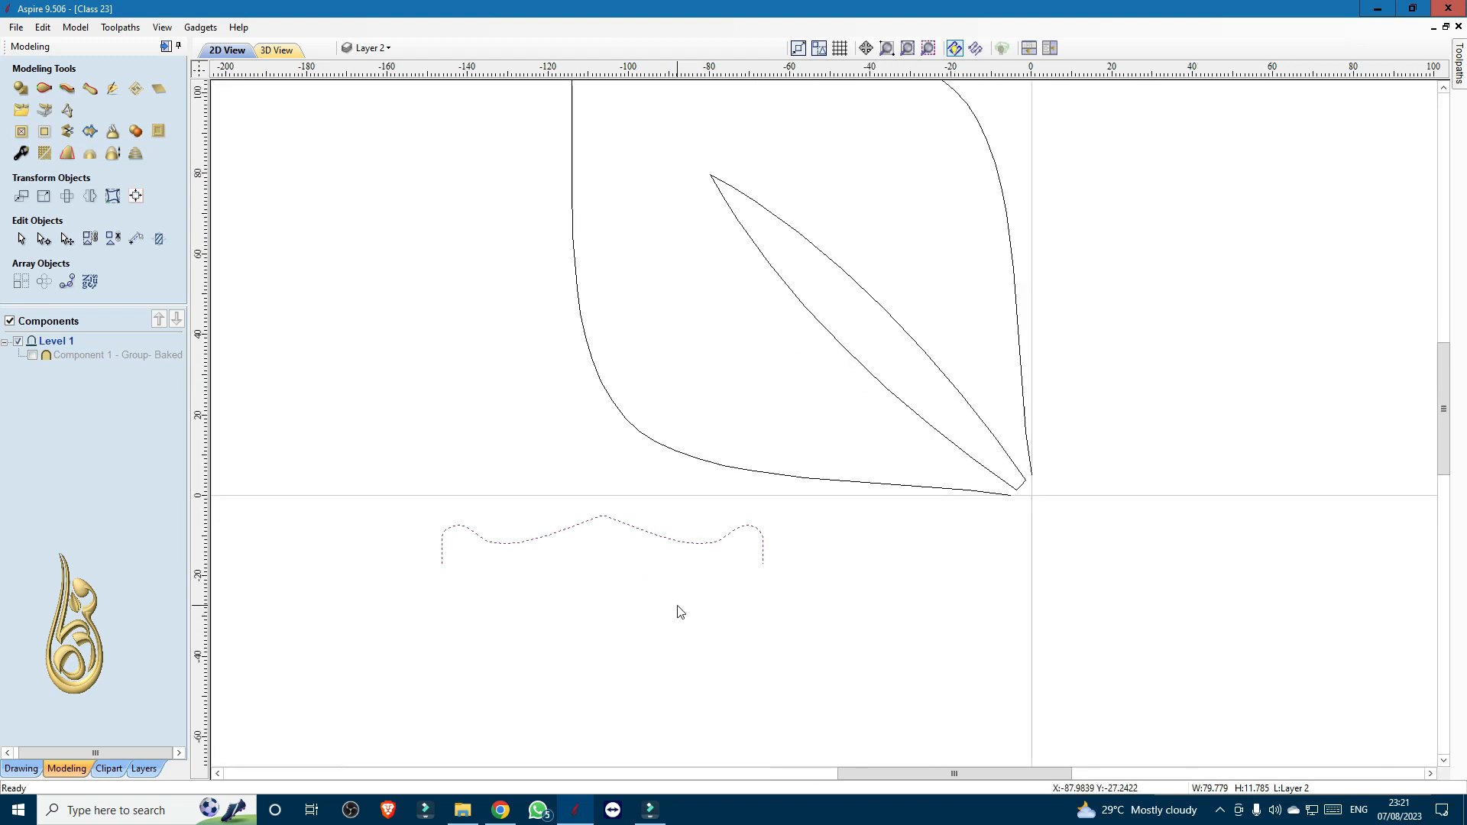
scroll(585, 493, down, 2)
click(573, 445)
click(597, 324)
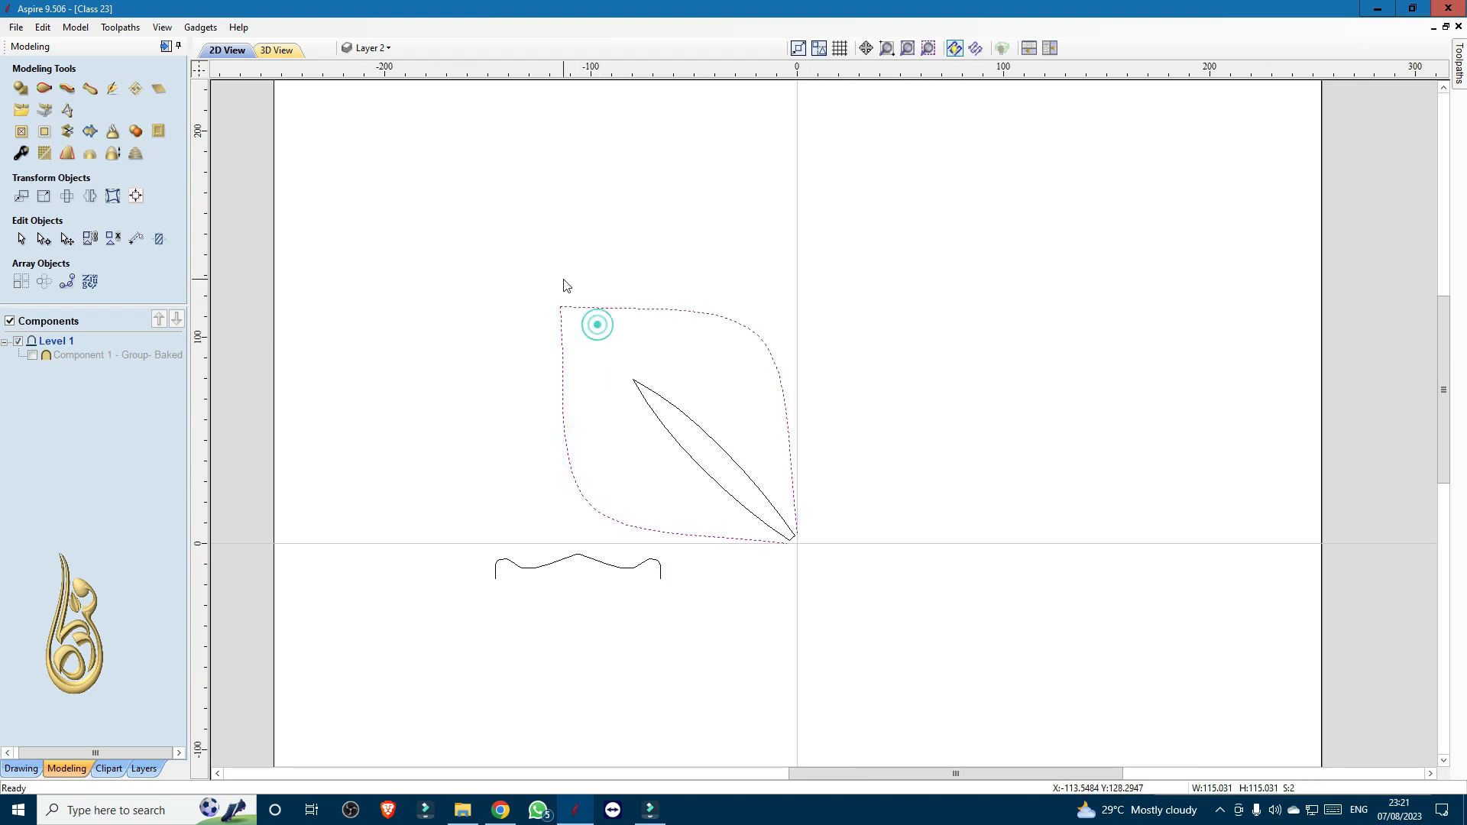
click(43, 90)
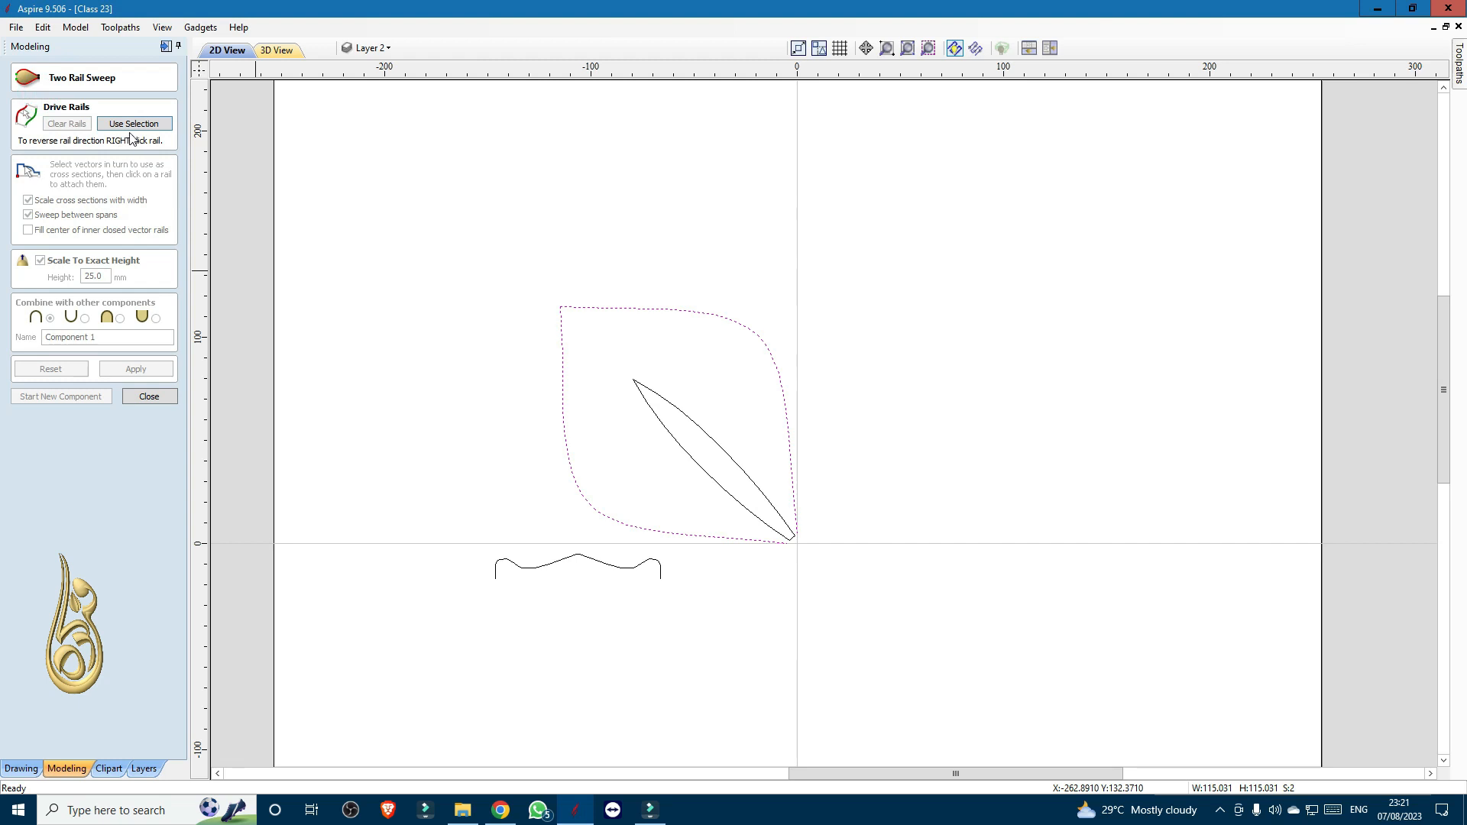
click(133, 125)
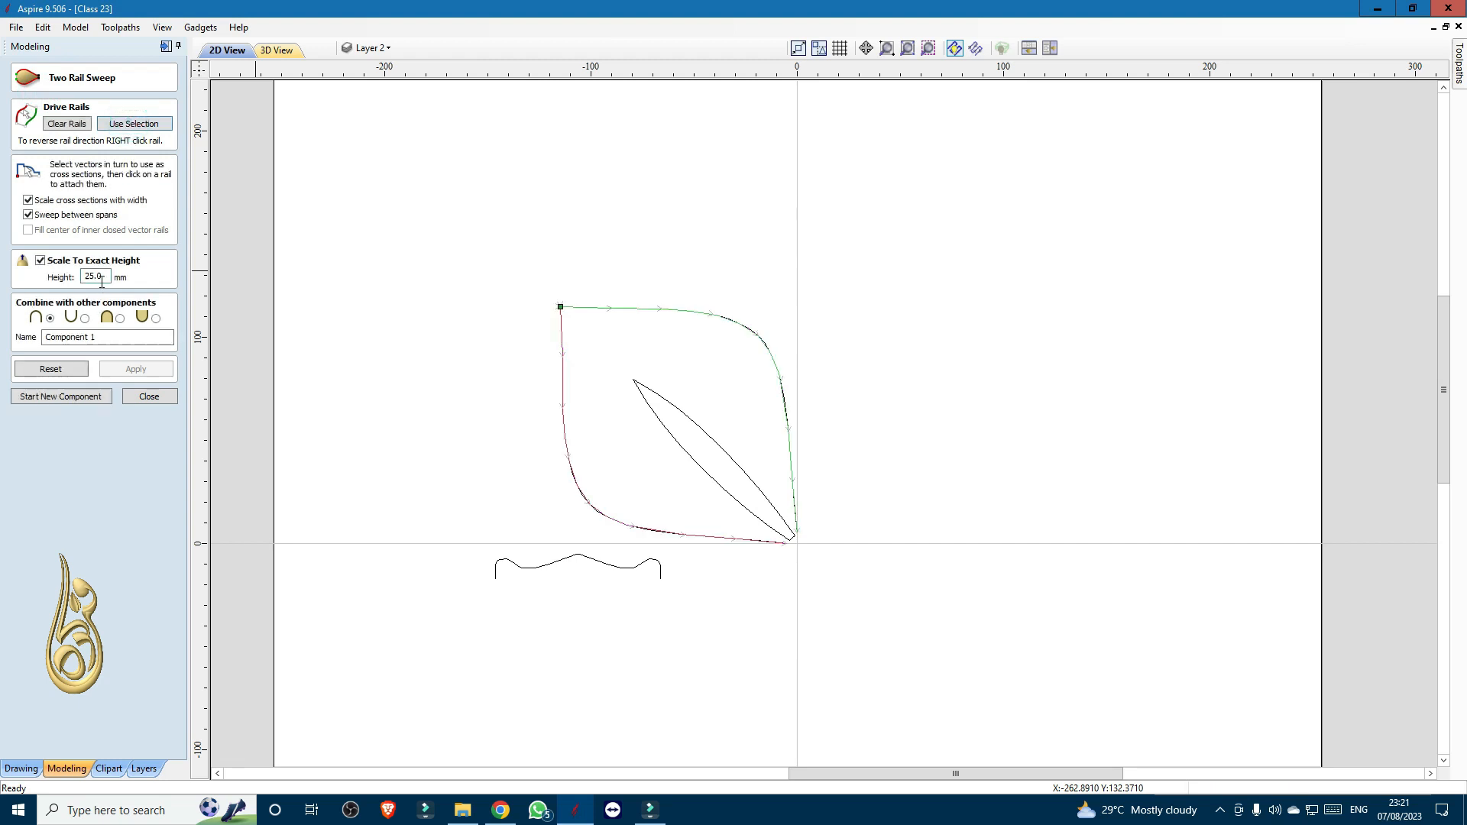
- Sweep the wavy cross-section along the leaf rails, using the merge combine mode
click(120, 320)
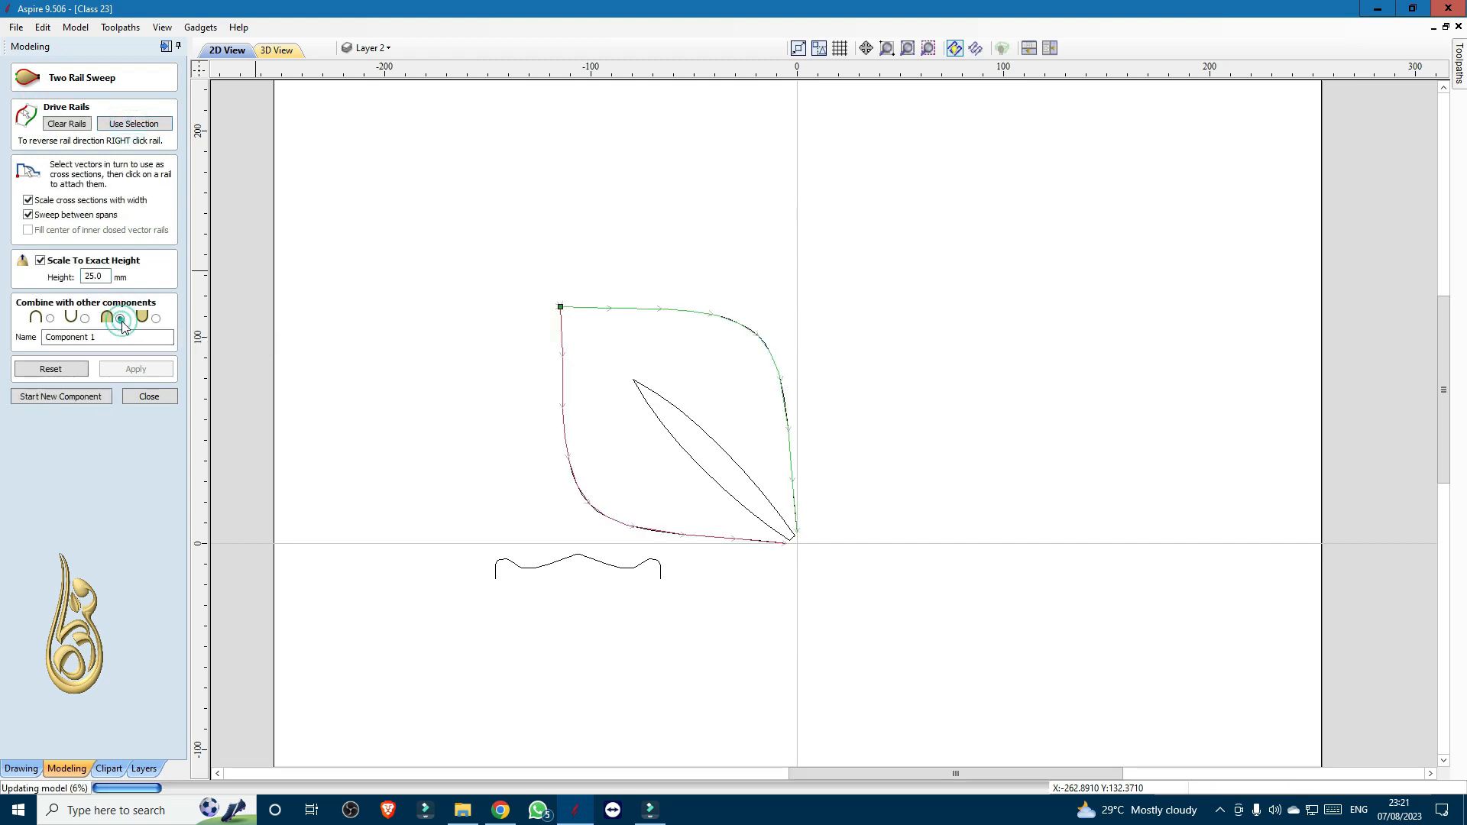
click(633, 566)
click(140, 373)
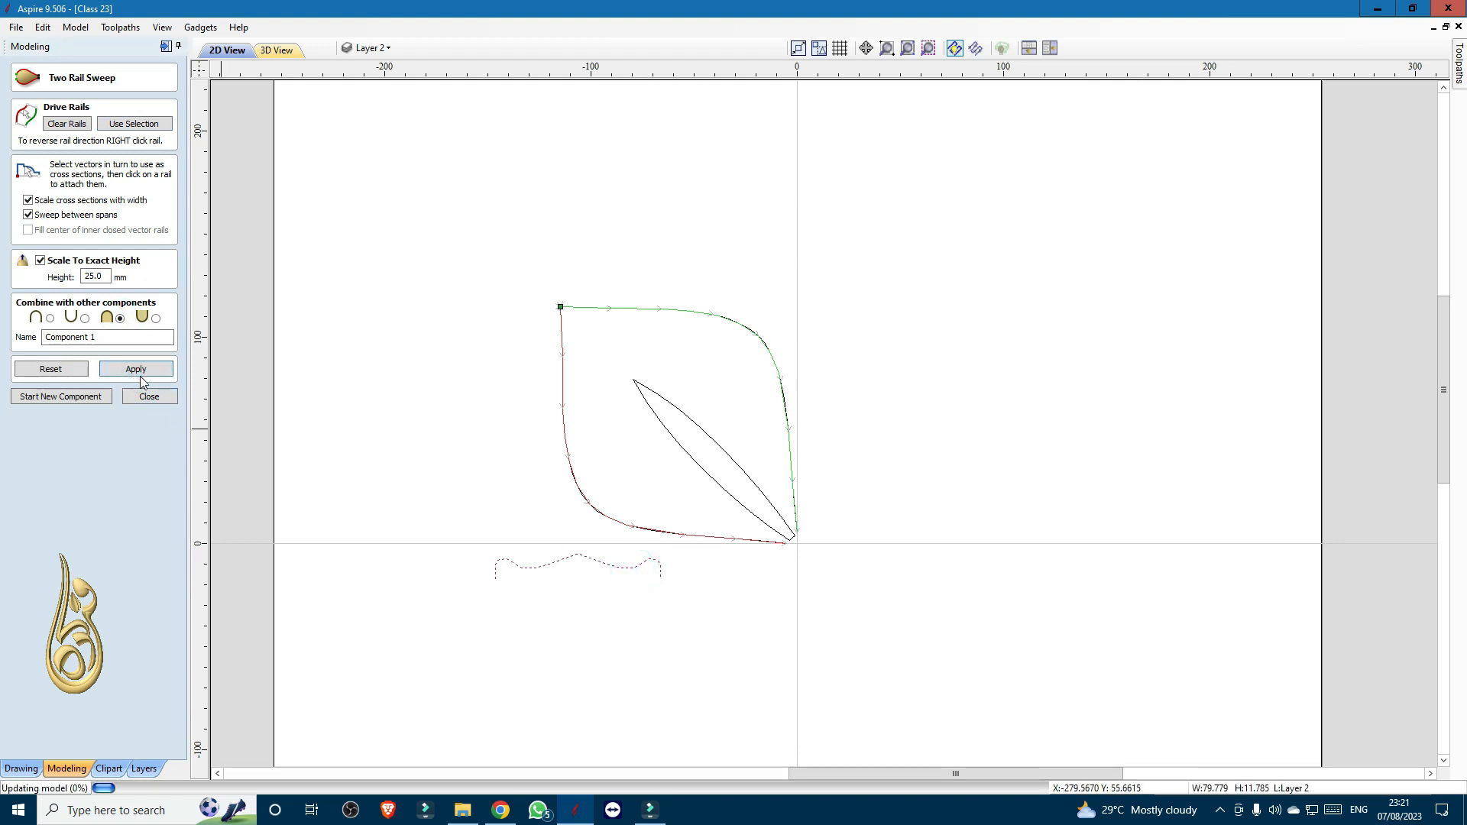
- Show the 2D and 3D views side by side, check the swept leaf in 3D, and finish its component
click(1049, 47)
scroll(1083, 424, up, 3)
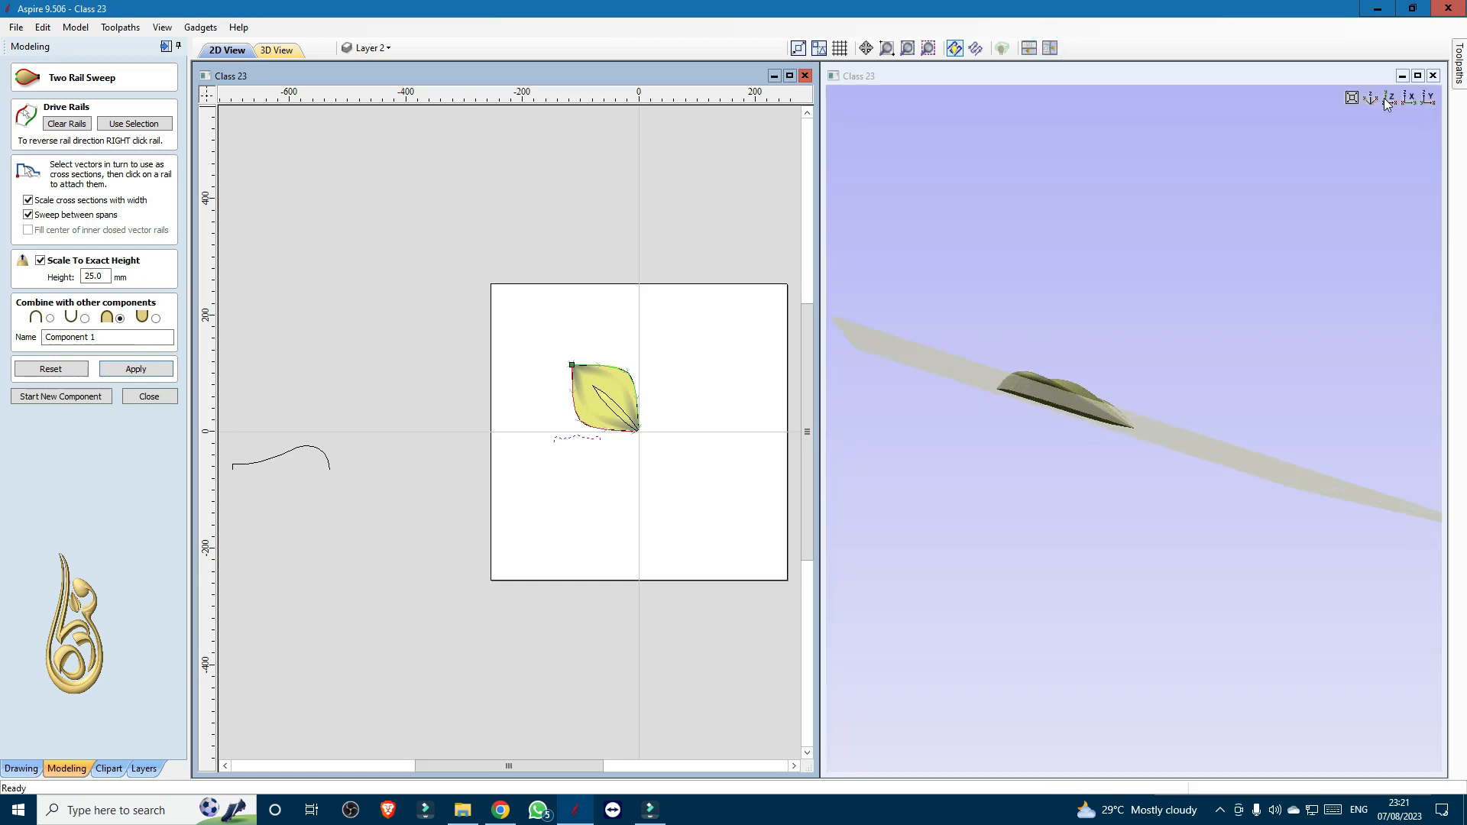
click(1388, 100)
scroll(1090, 353, up, 5)
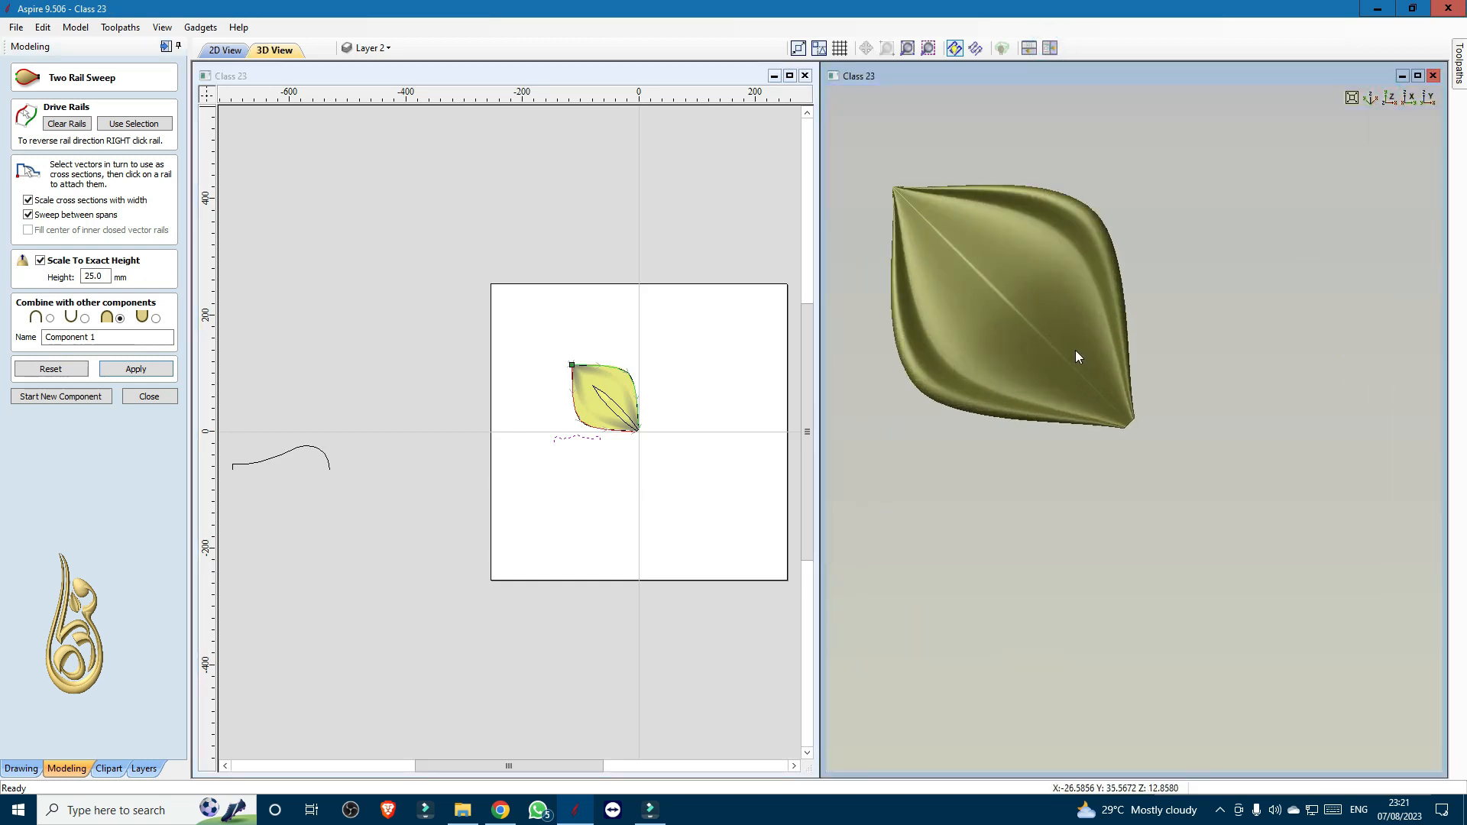
mouse_move(1102, 455)
mouse_down()
mouse_move(1025, 434)
mouse_move(1072, 369)
mouse_move(1154, 396)
mouse_move(1185, 446)
mouse_move(1017, 409)
mouse_up()
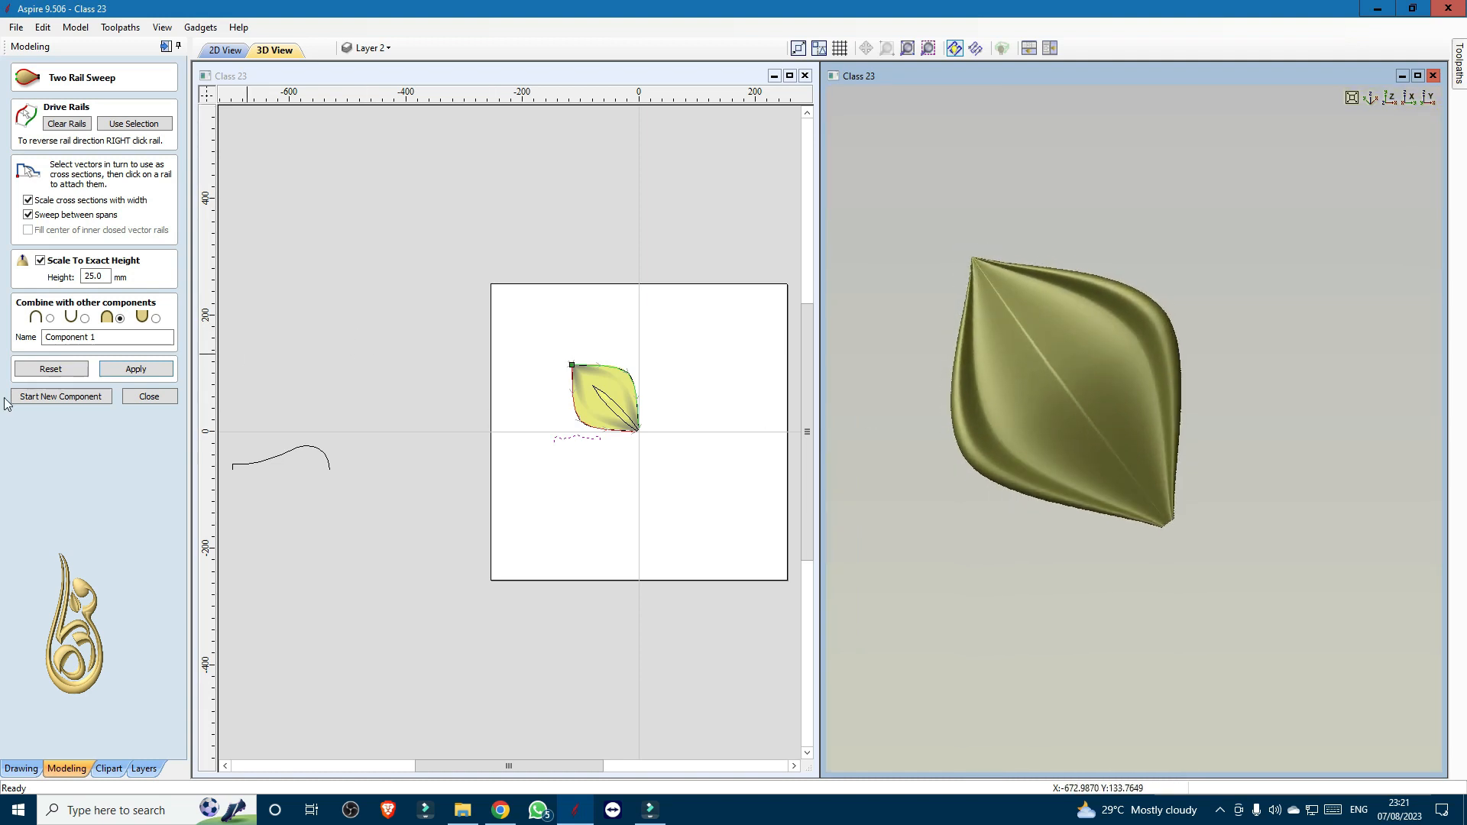
click(47, 399)
click(140, 397)
- Create a subtracted shape from the narrow vein outline inside the leaf, with a 45° angular profile and no height limit
scroll(612, 438, up, 6)
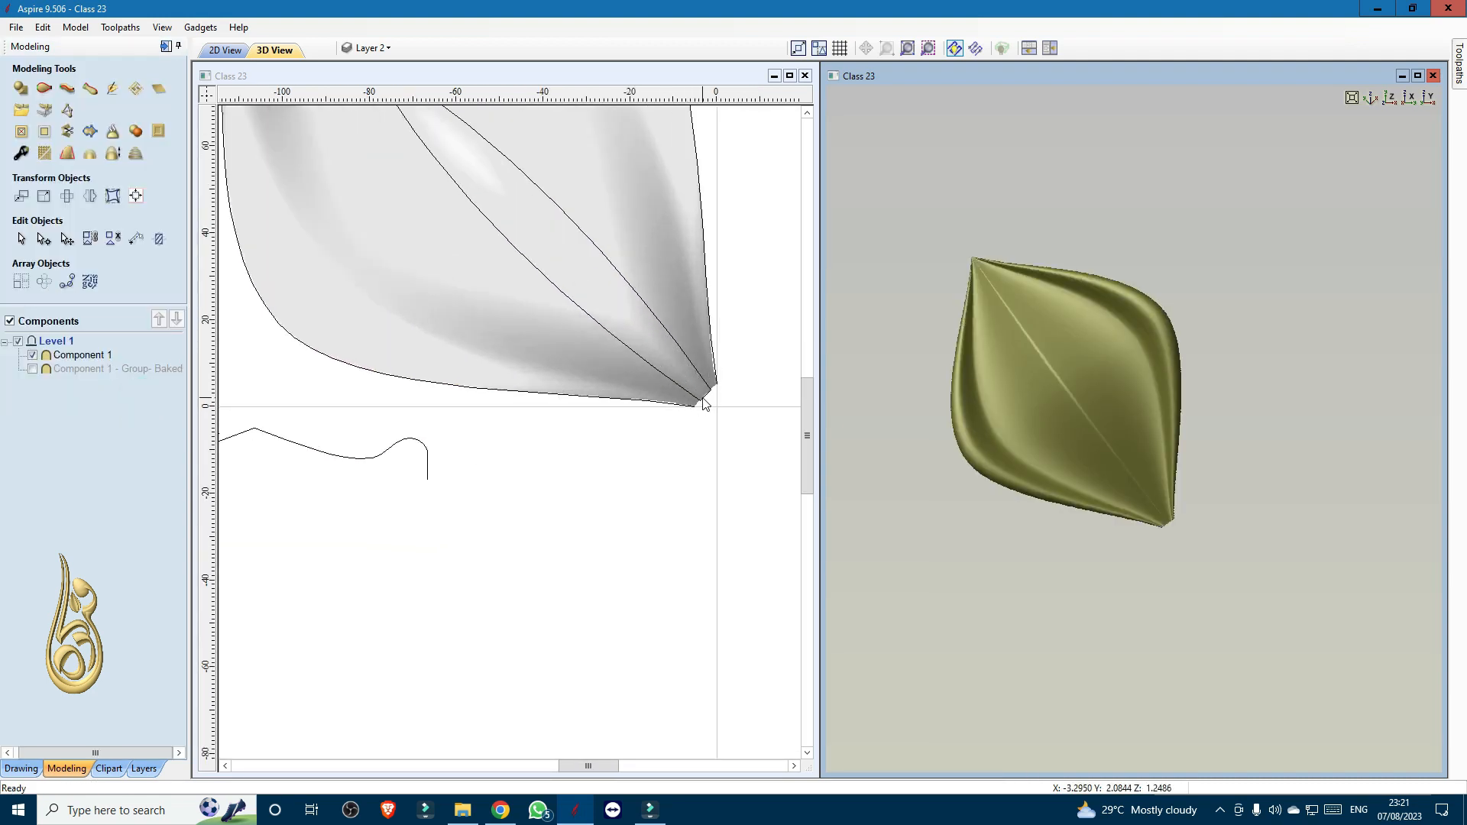
scroll(703, 399, down, 3)
scroll(634, 352, up, 3)
click(631, 341)
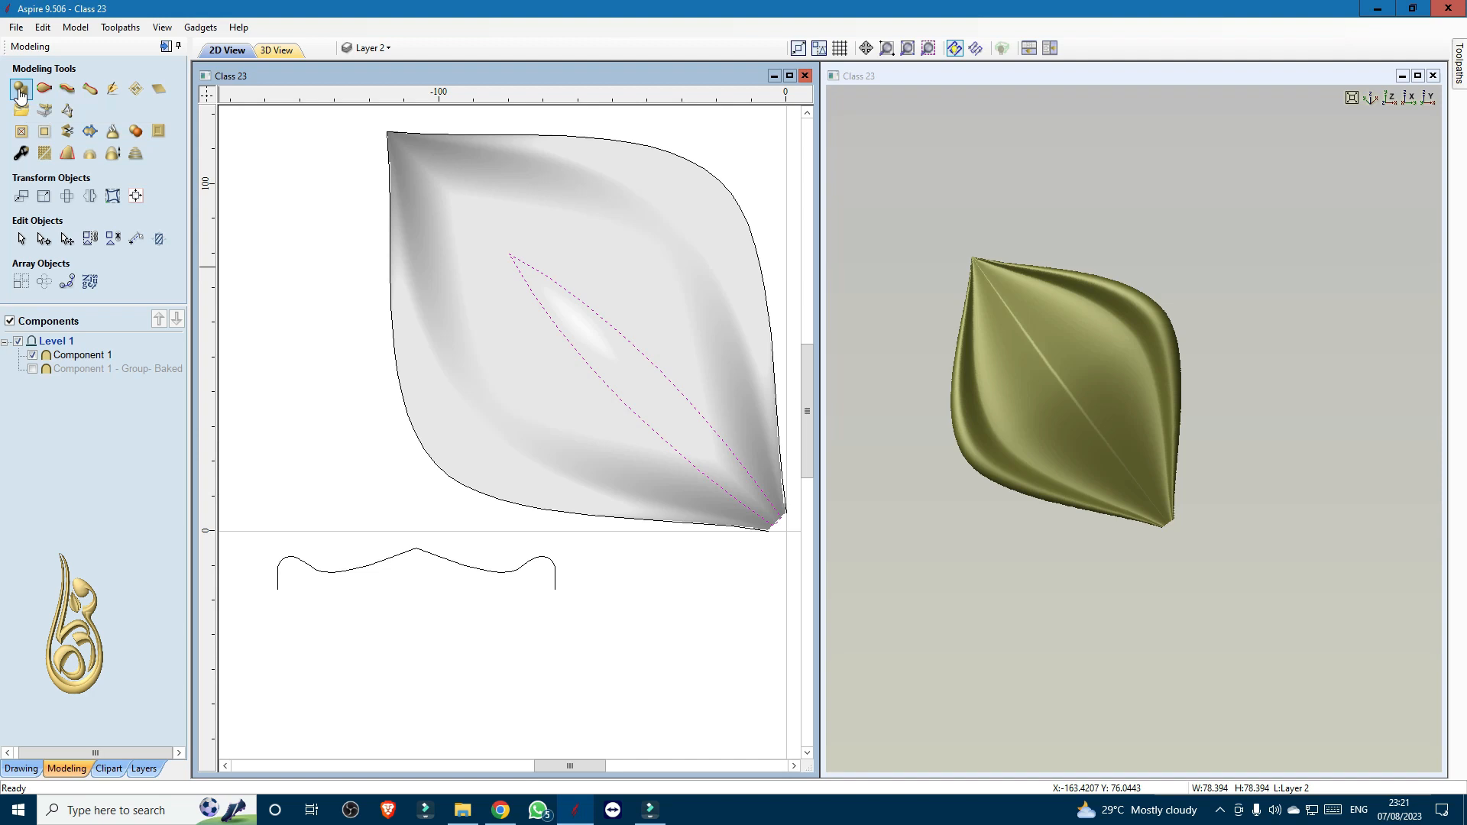
scroll(680, 376, up, 3)
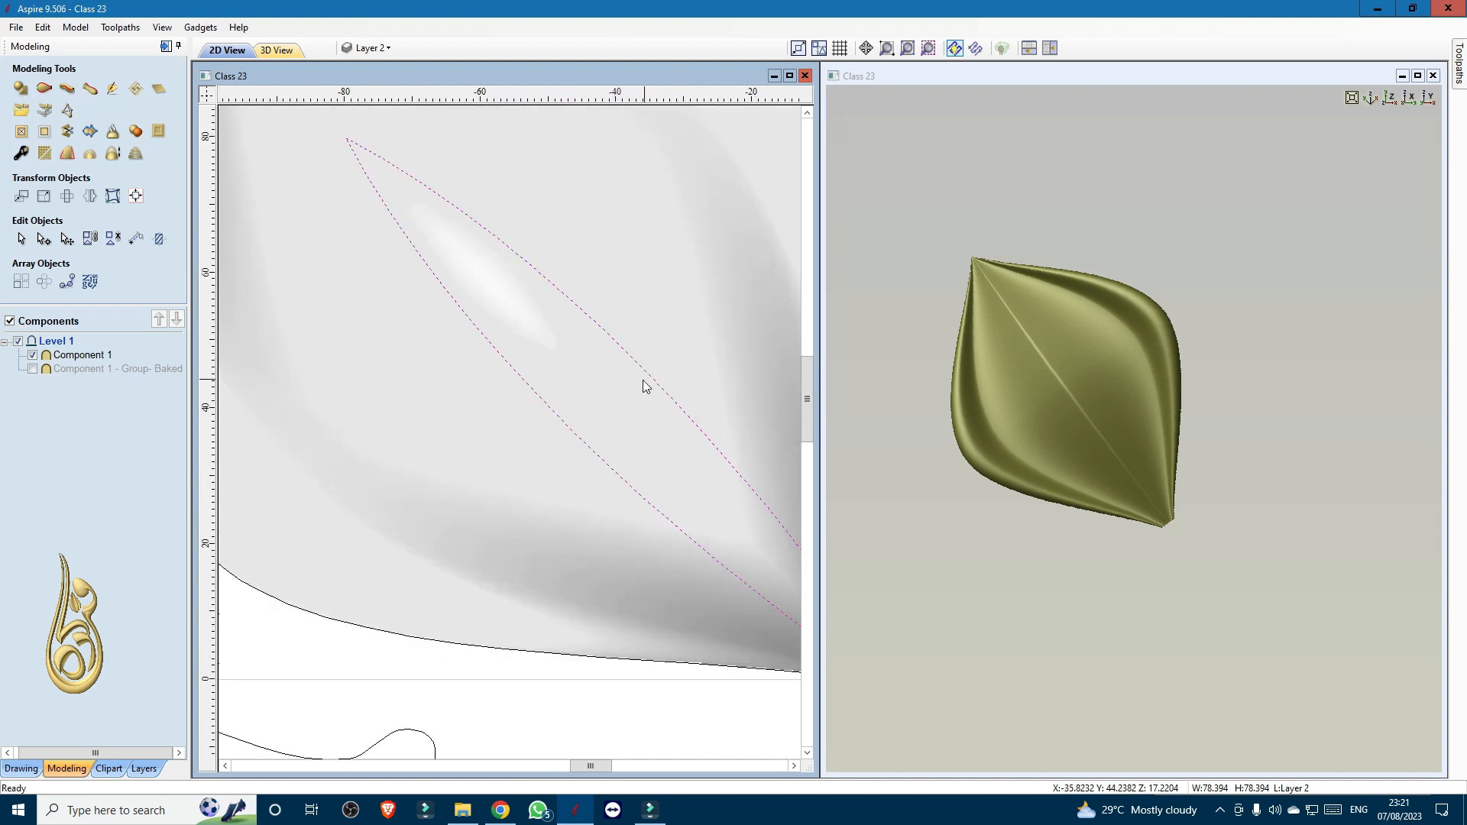
scroll(643, 378, down, 2)
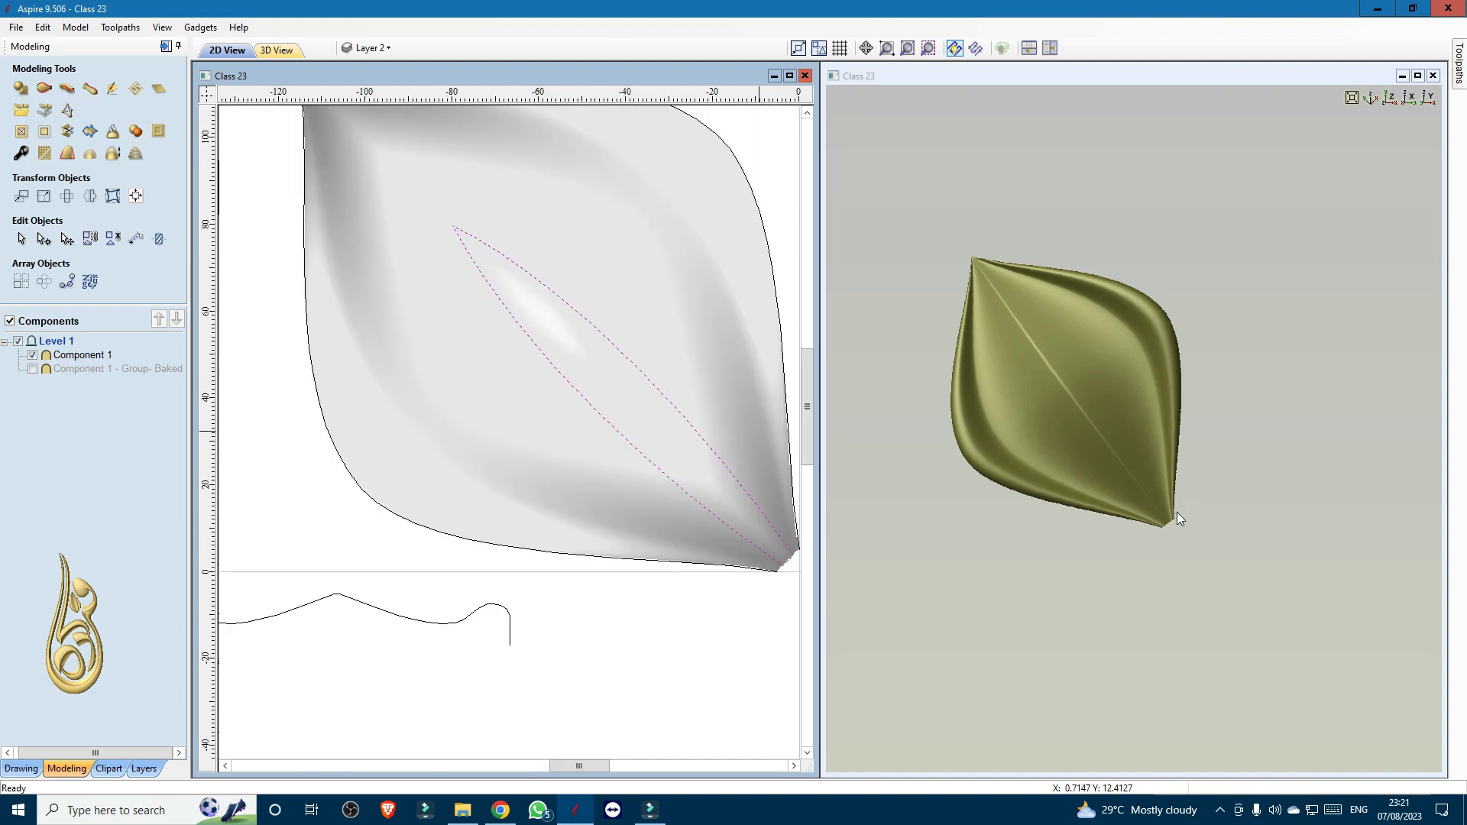
drag(1142, 522, 1226, 505)
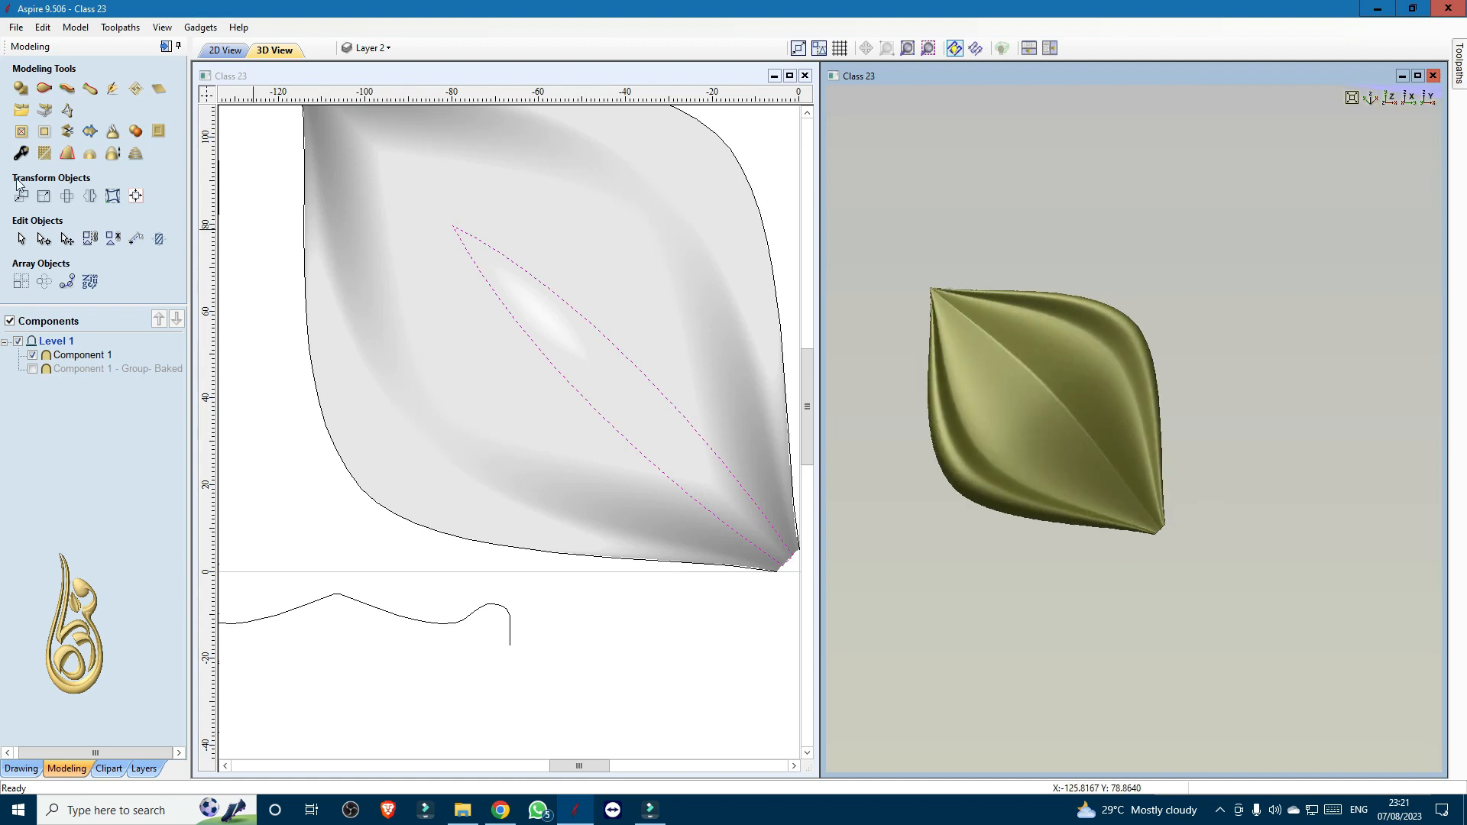
click(20, 90)
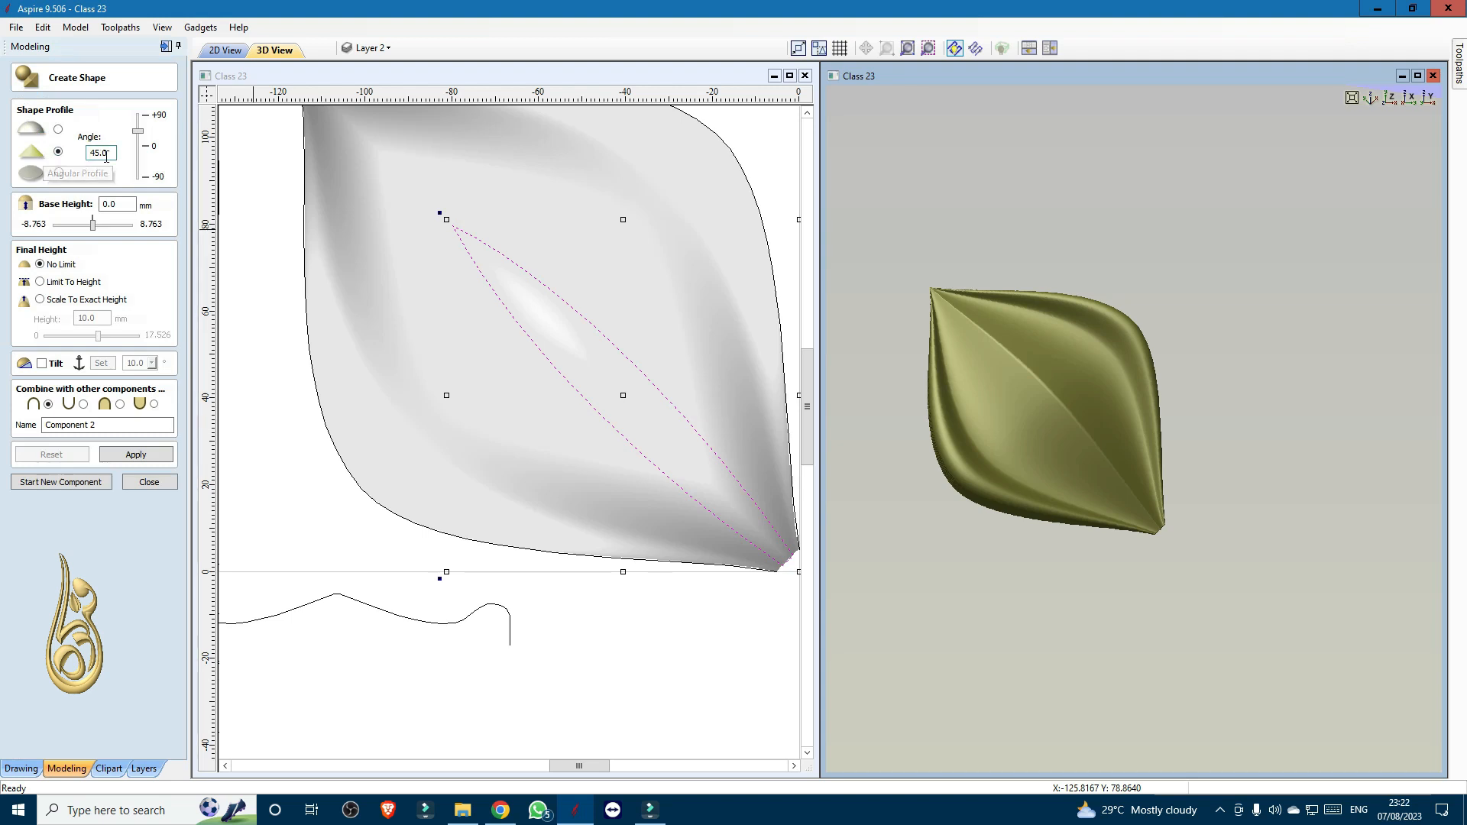
click(83, 403)
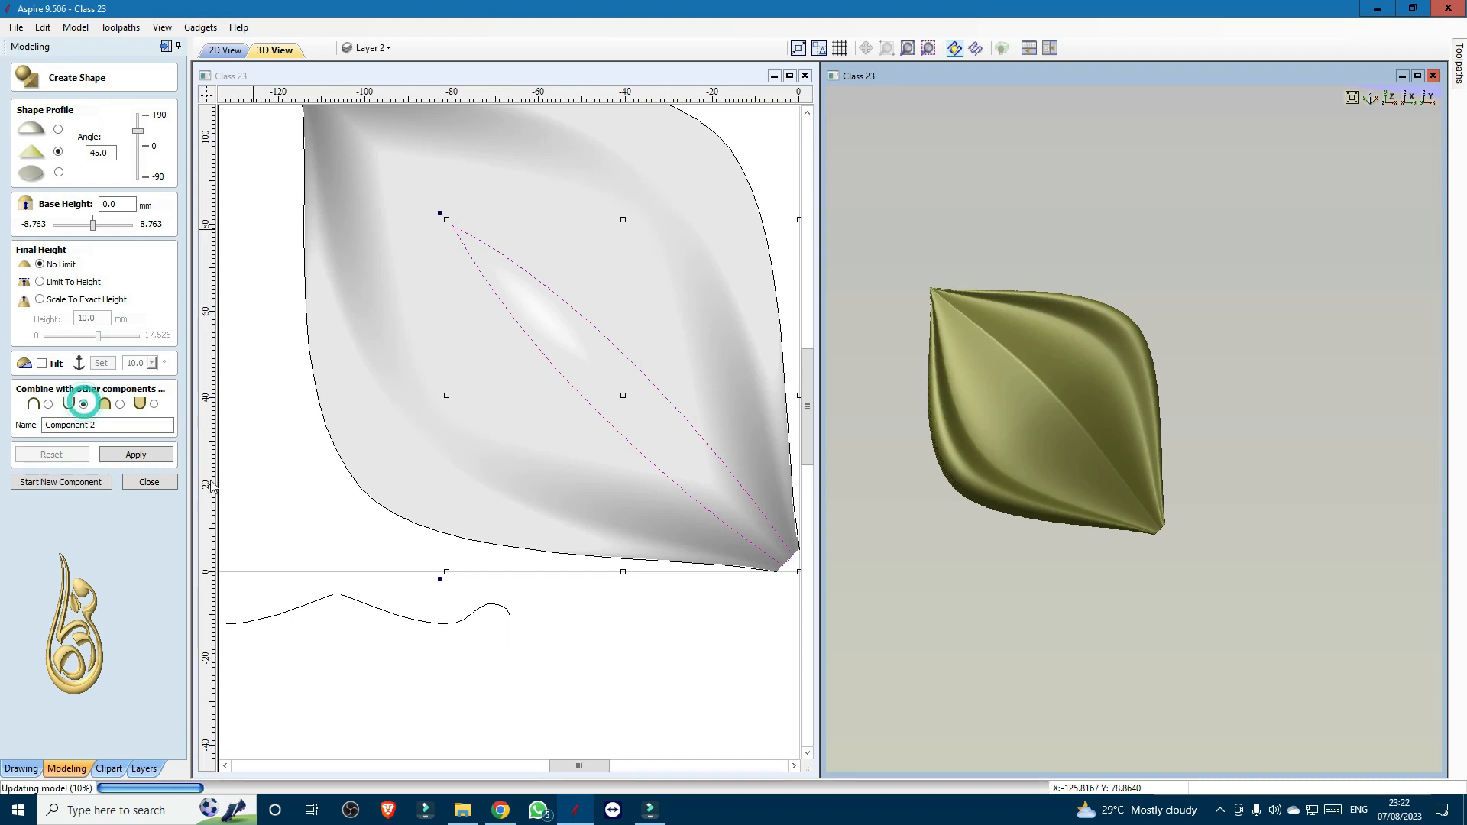
click(137, 456)
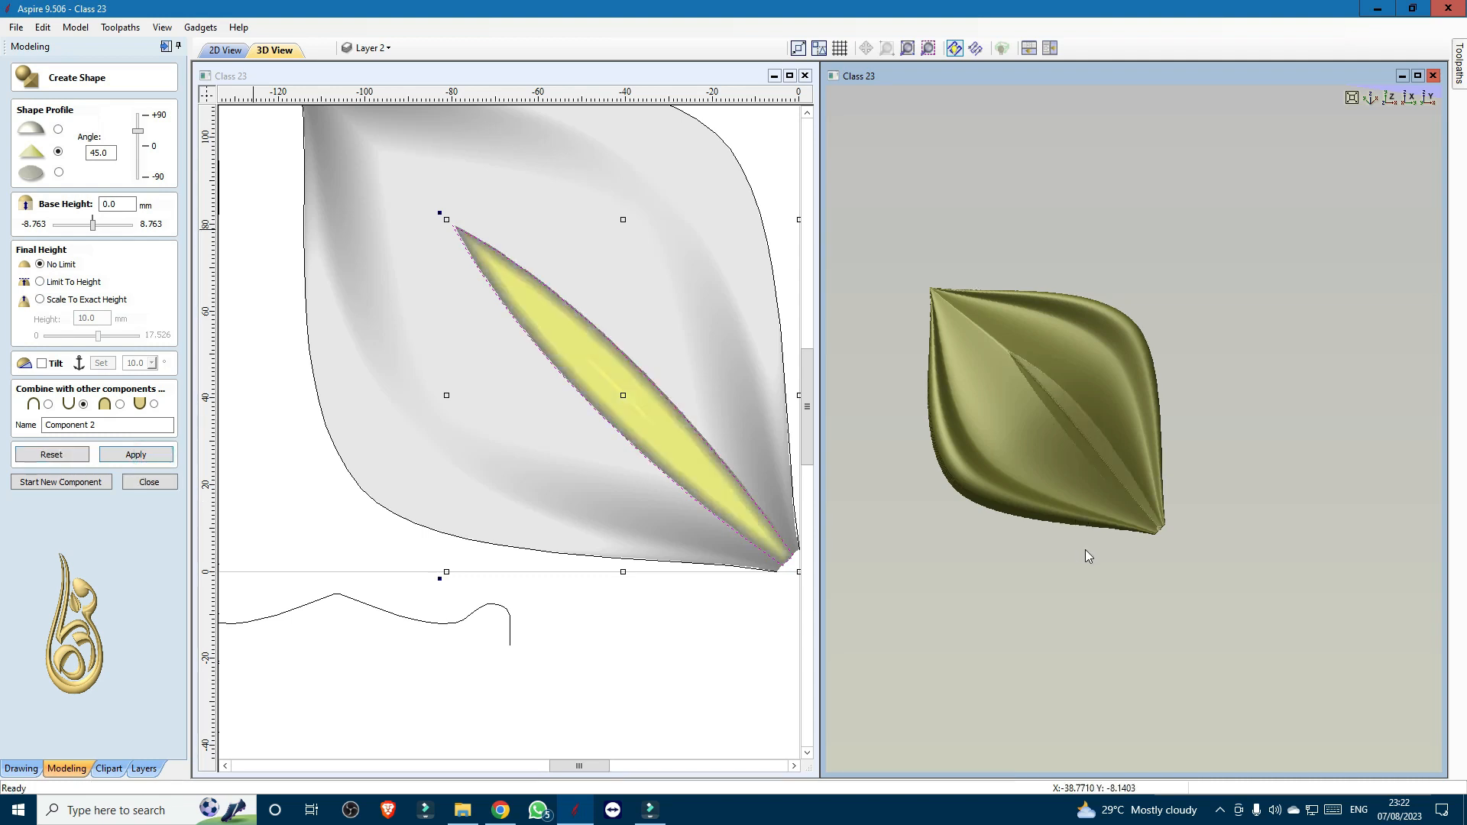
- Examine the vein groove in the 3D leaf from several angles, and finish its component
scroll(1118, 548, up, 4)
scroll(1119, 547, down, 2)
drag(1117, 545, 1069, 551)
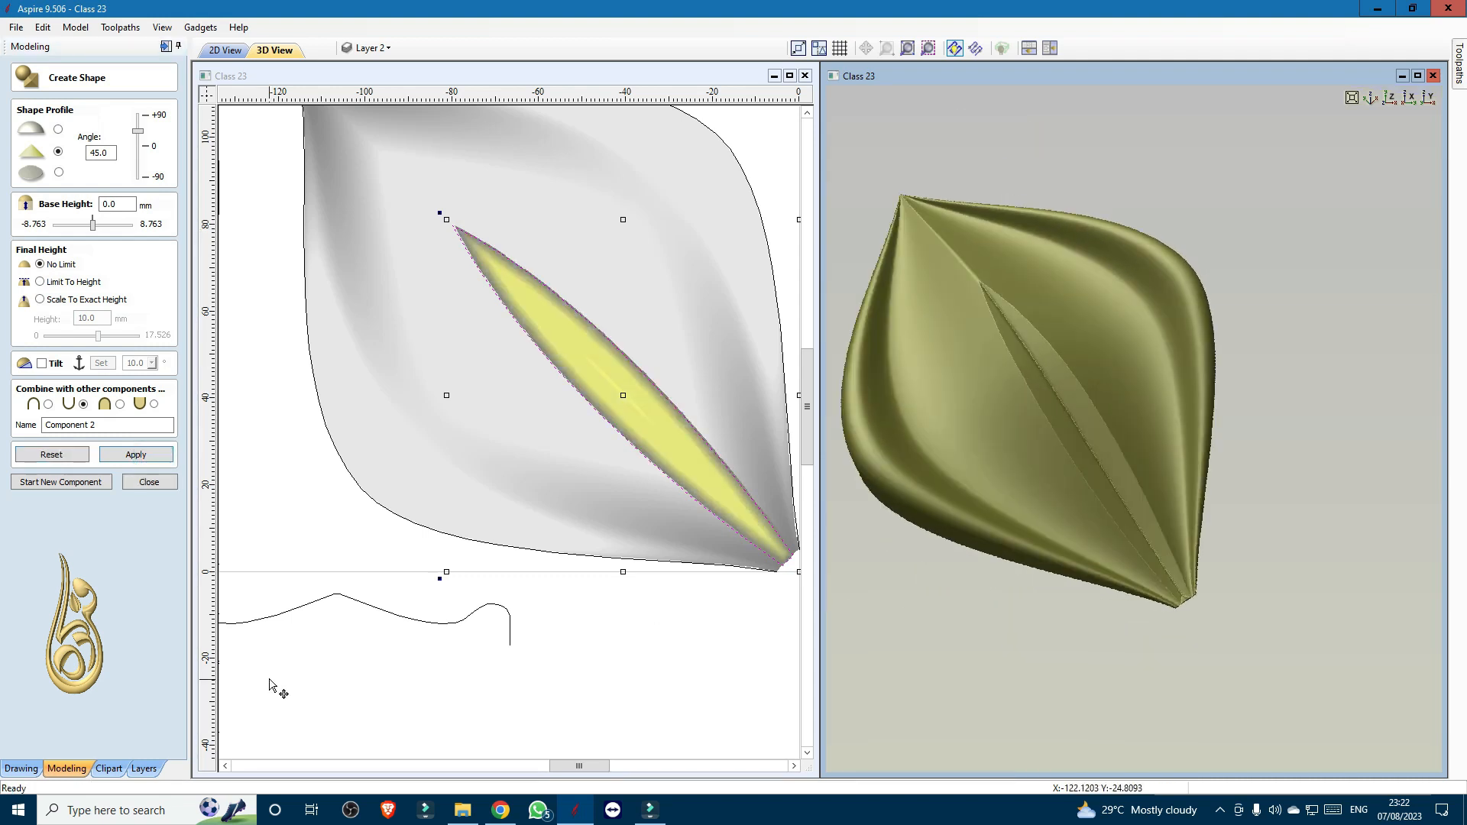
scroll(1033, 498, down, 2)
drag(1034, 498, 1081, 483)
drag(1098, 429, 916, 489)
scroll(1176, 503, up, 4)
drag(1071, 466, 1196, 478)
scroll(1196, 481, down, 3)
drag(1091, 460, 1190, 439)
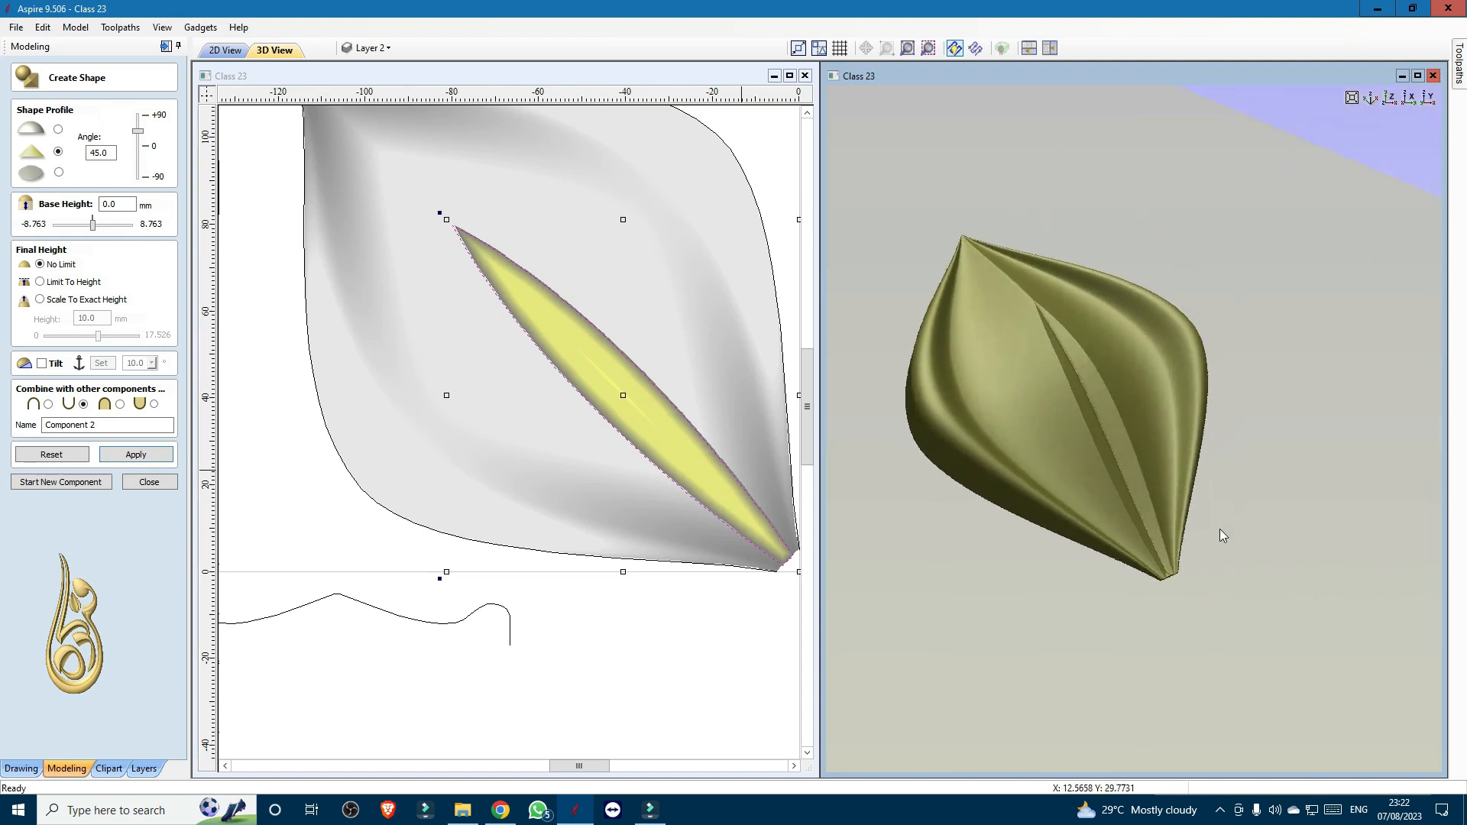
mouse_move(1198, 511)
mouse_down()
mouse_move(1126, 451)
mouse_move(1108, 369)
mouse_move(1119, 344)
mouse_move(1166, 551)
mouse_up()
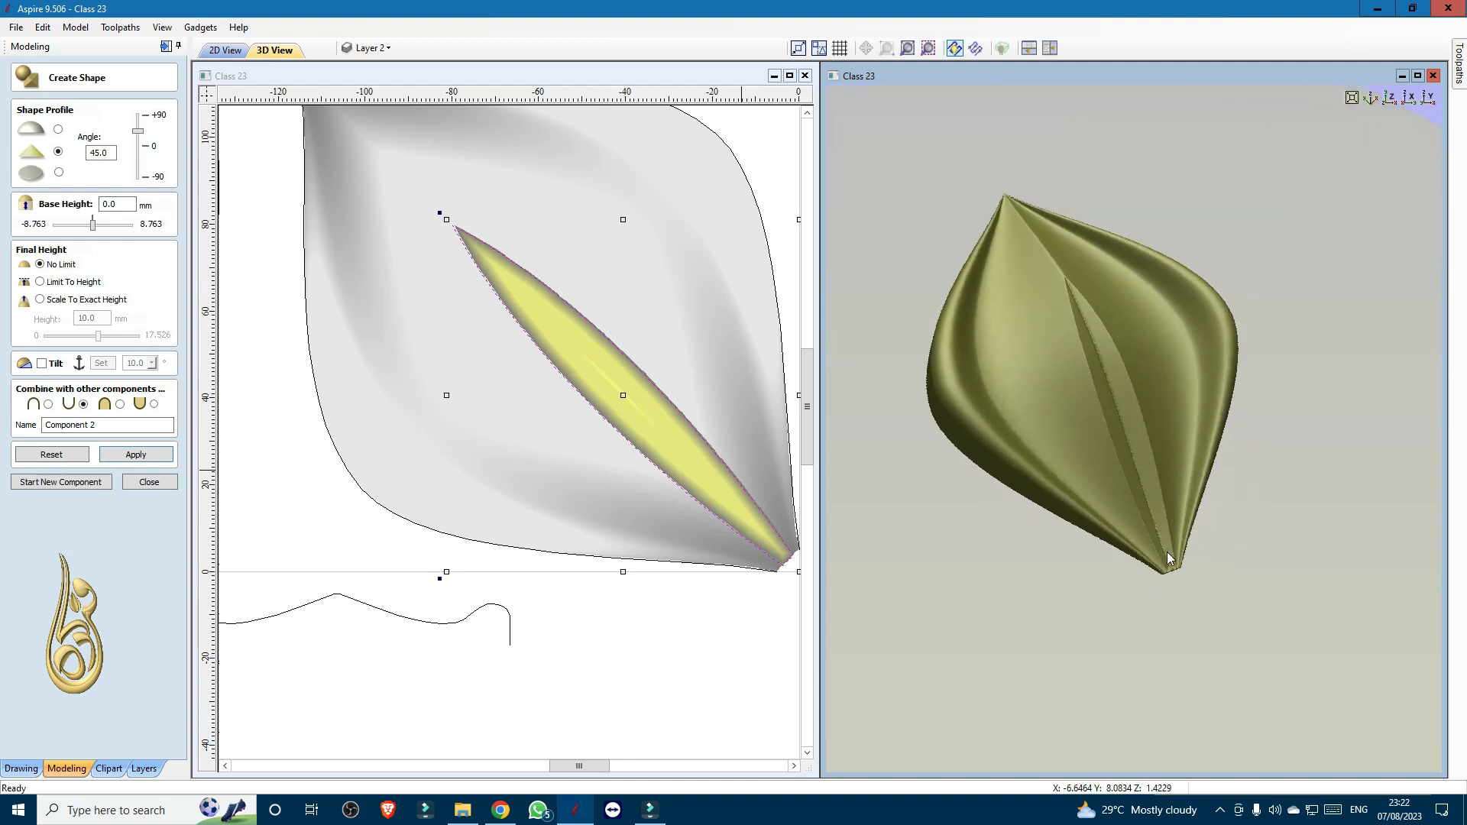
click(64, 483)
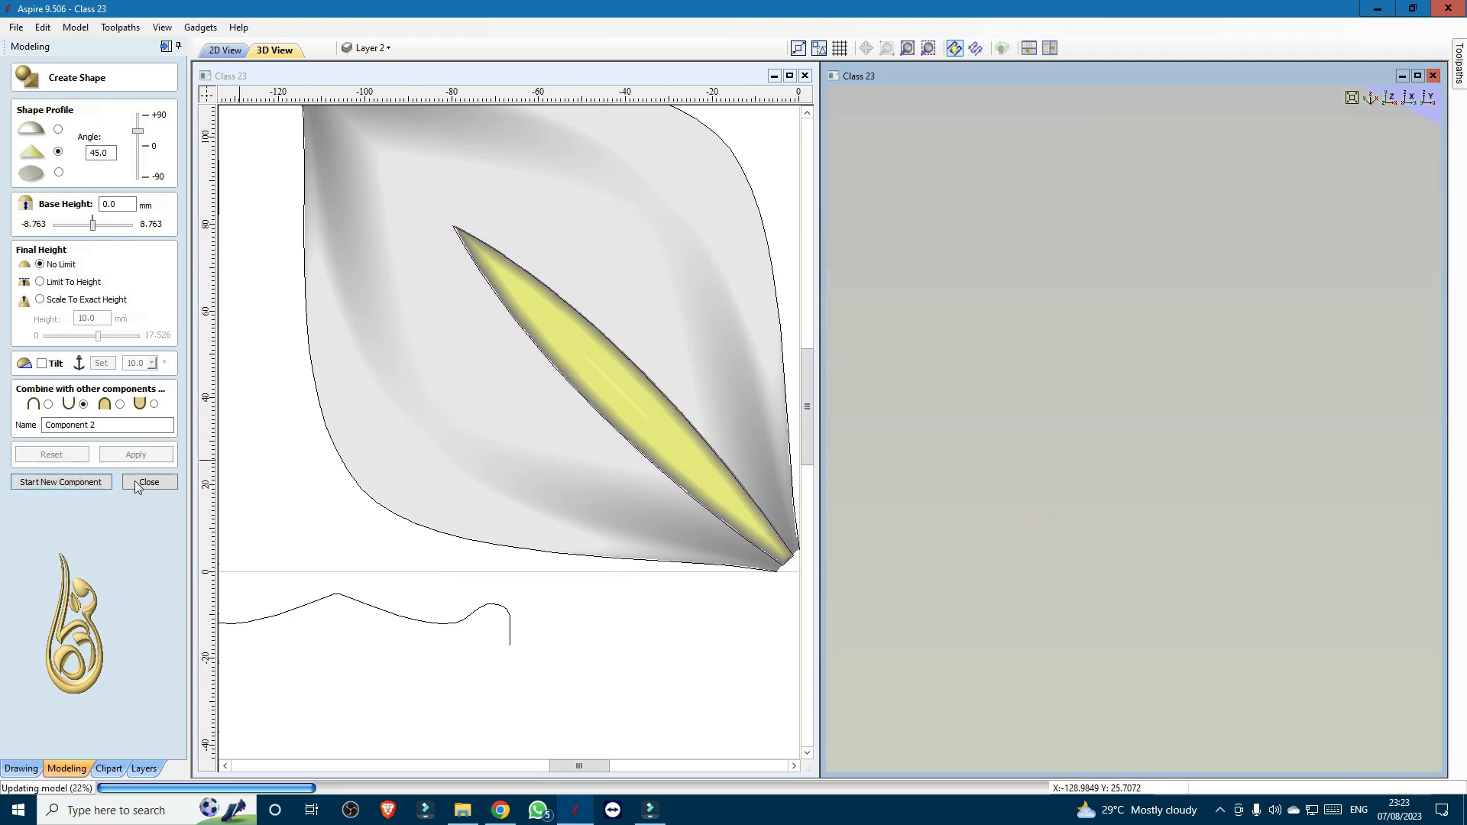
click(147, 482)
- Bake the leaf and vein groove components together into one component and open it for sculpting
scroll(597, 560, down, 3)
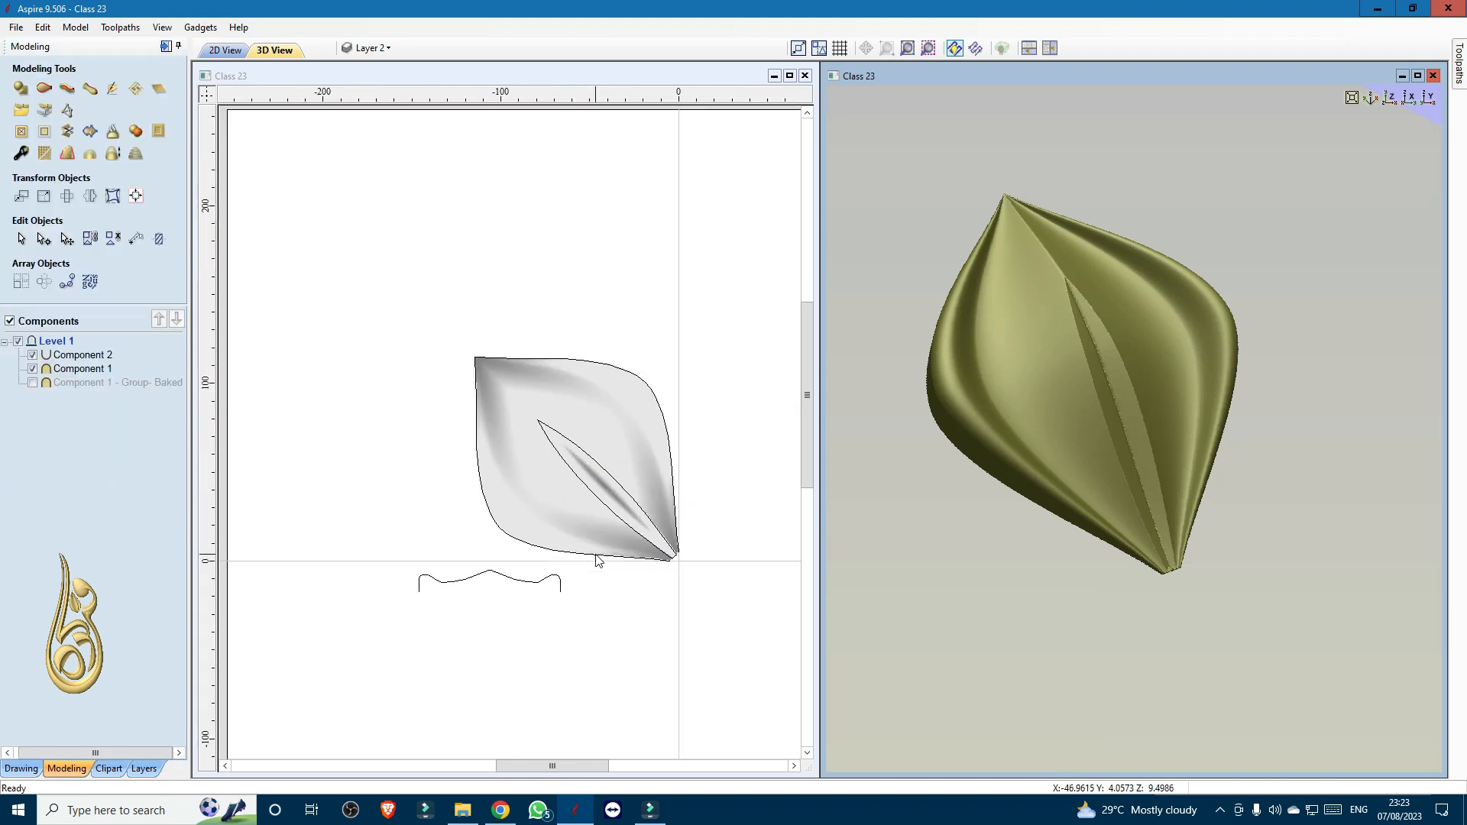
scroll(581, 504, up, 3)
click(610, 477)
click(609, 476)
shift+click(563, 493)
scroll(594, 476, down, 2)
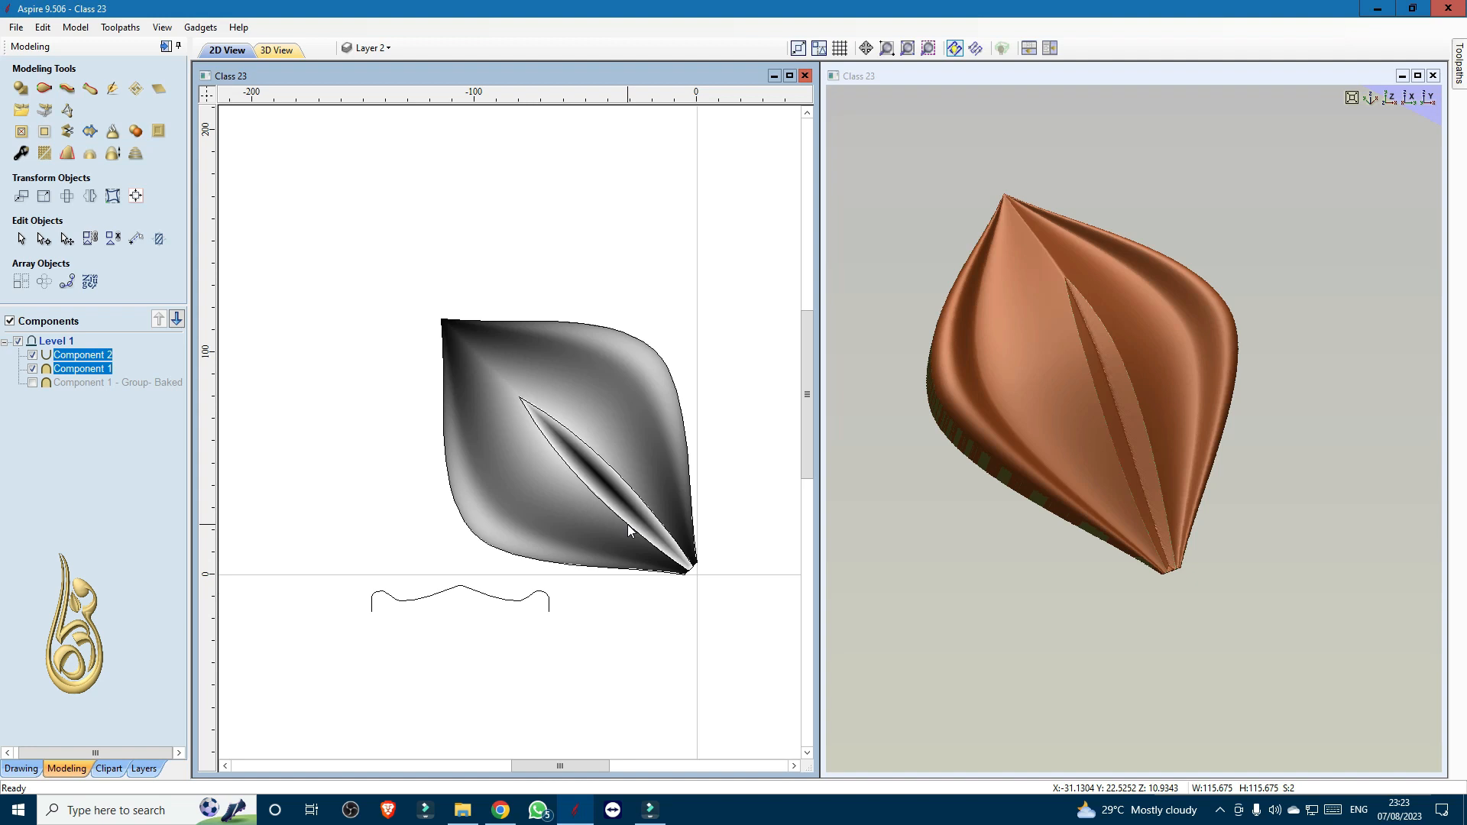
click(110, 91)
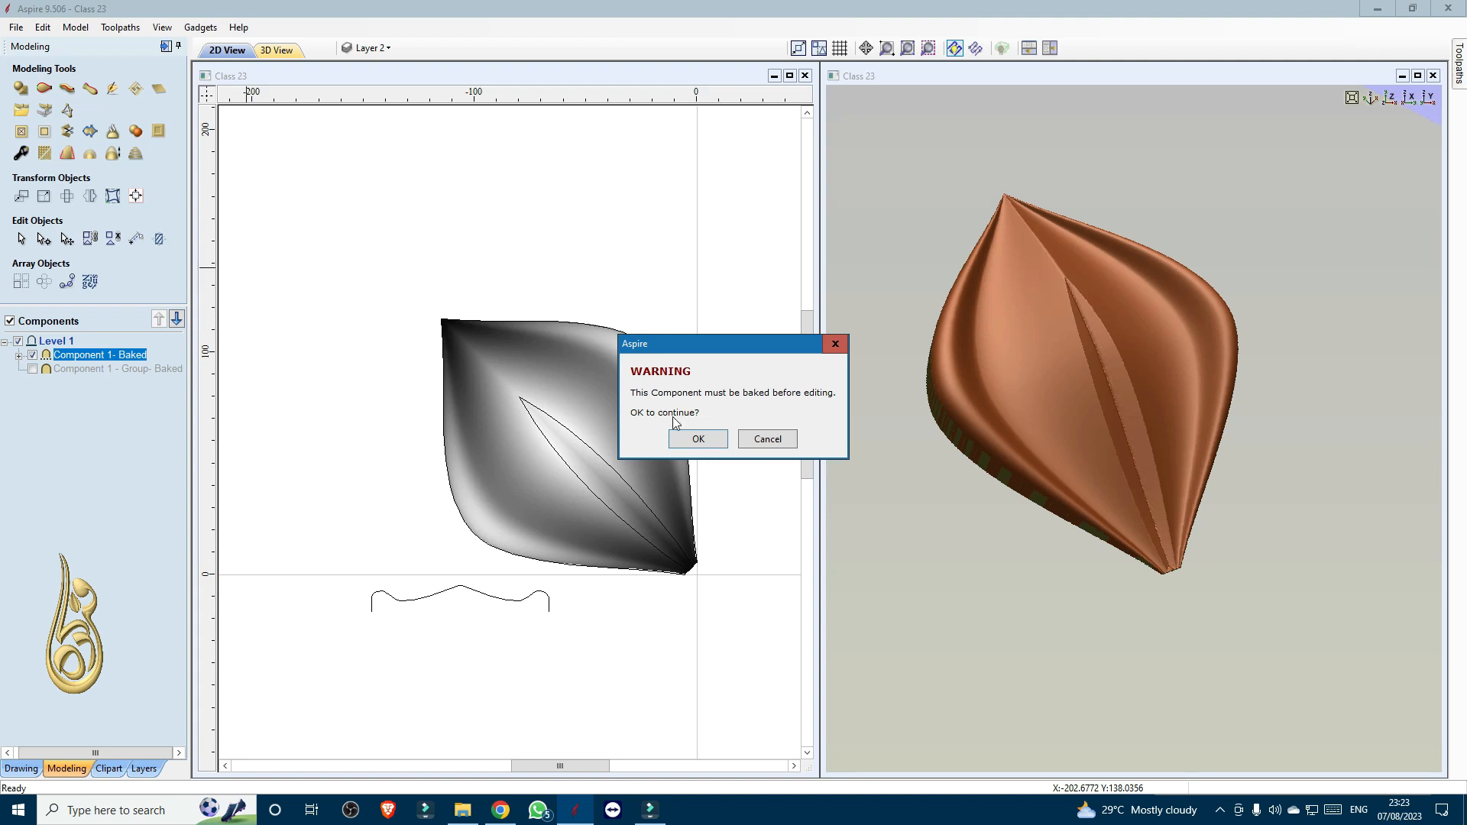
click(714, 444)
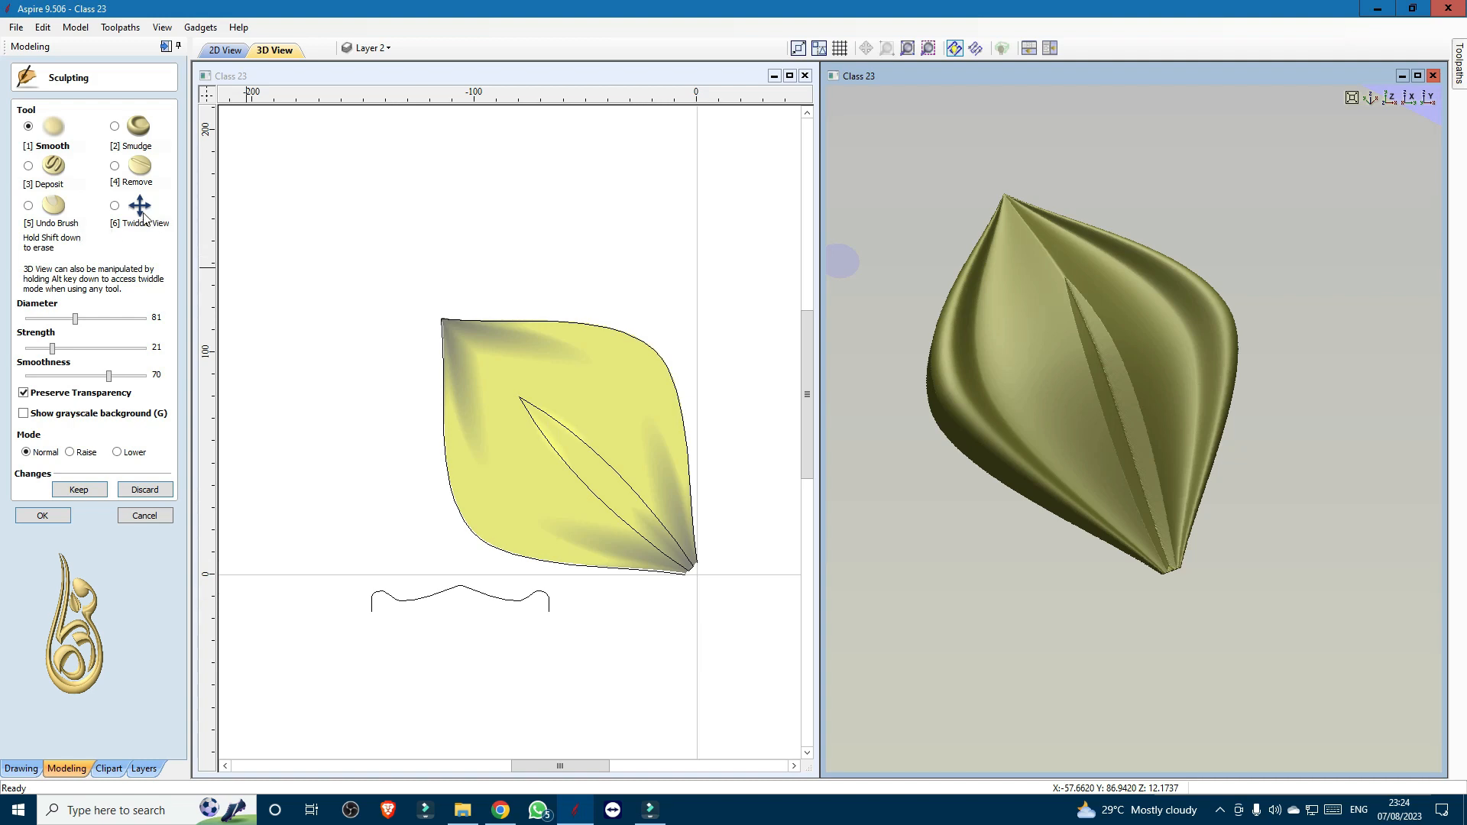
- Examine the vein groove and its pointed end up close in 3D using the Twiddle tool
click(115, 206)
drag(1070, 290, 1115, 350)
scroll(1113, 327, up, 5)
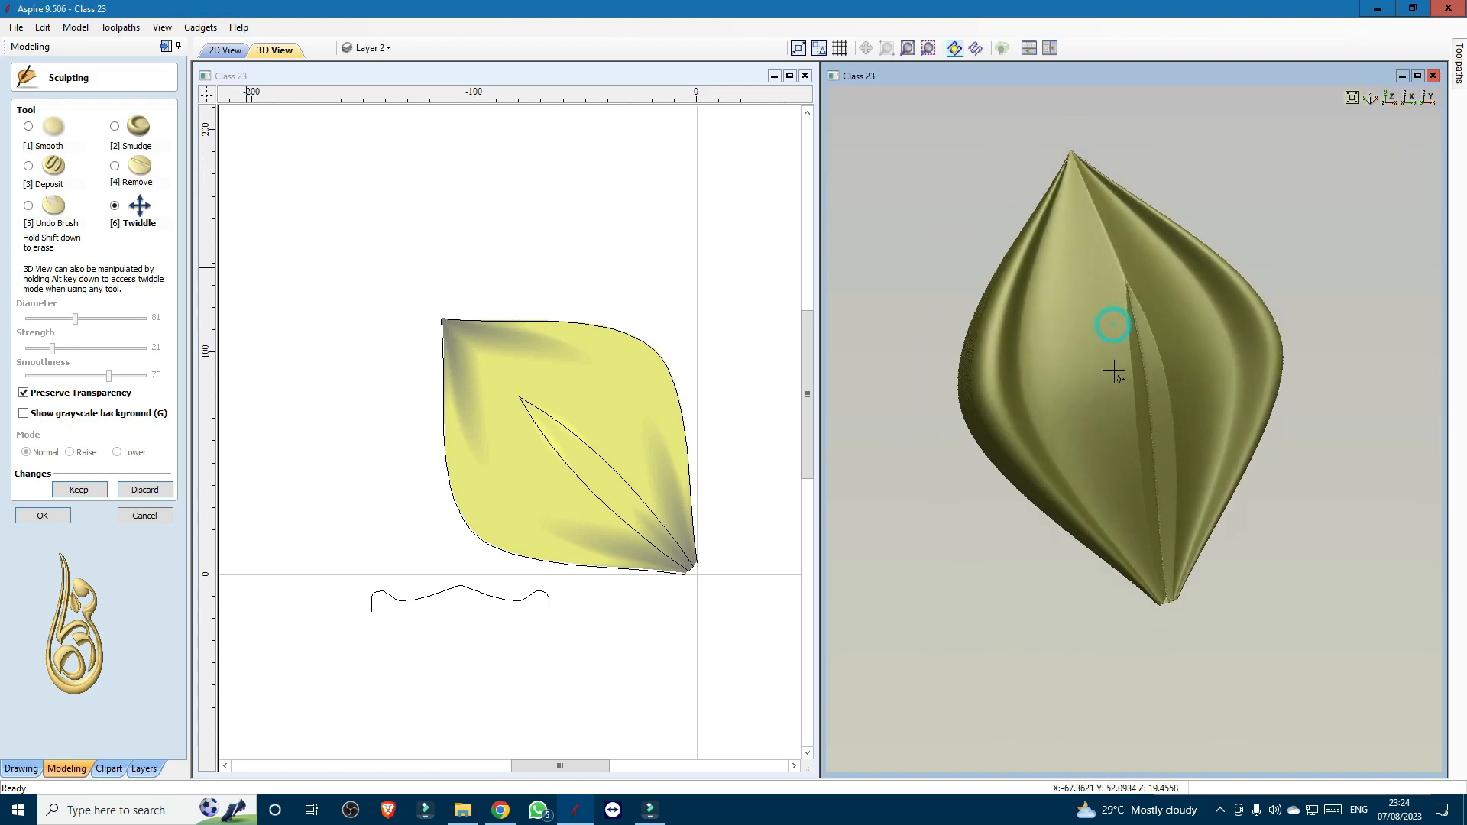
drag(1141, 308, 1092, 336)
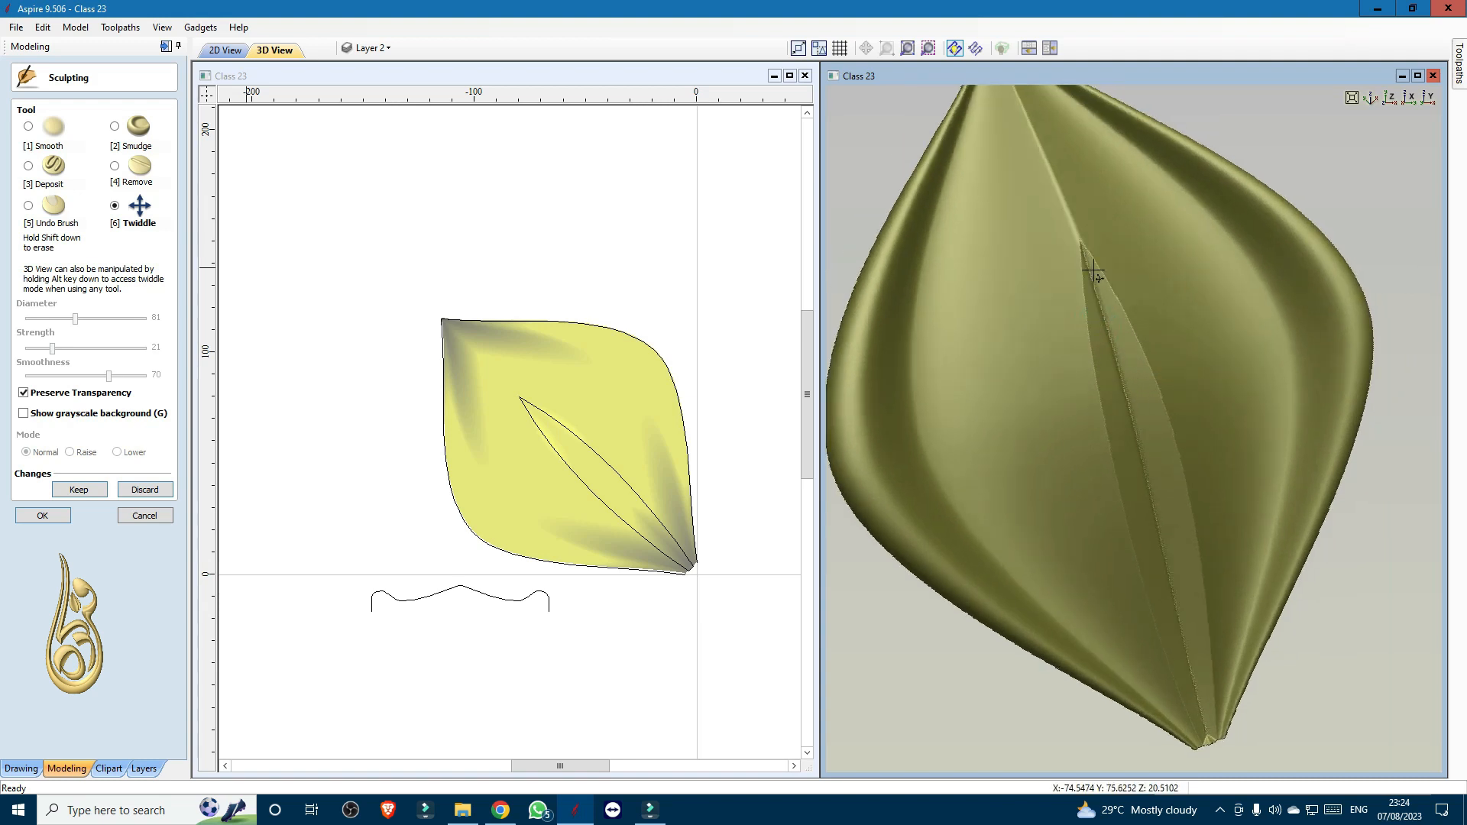
scroll(1093, 337, up, 4)
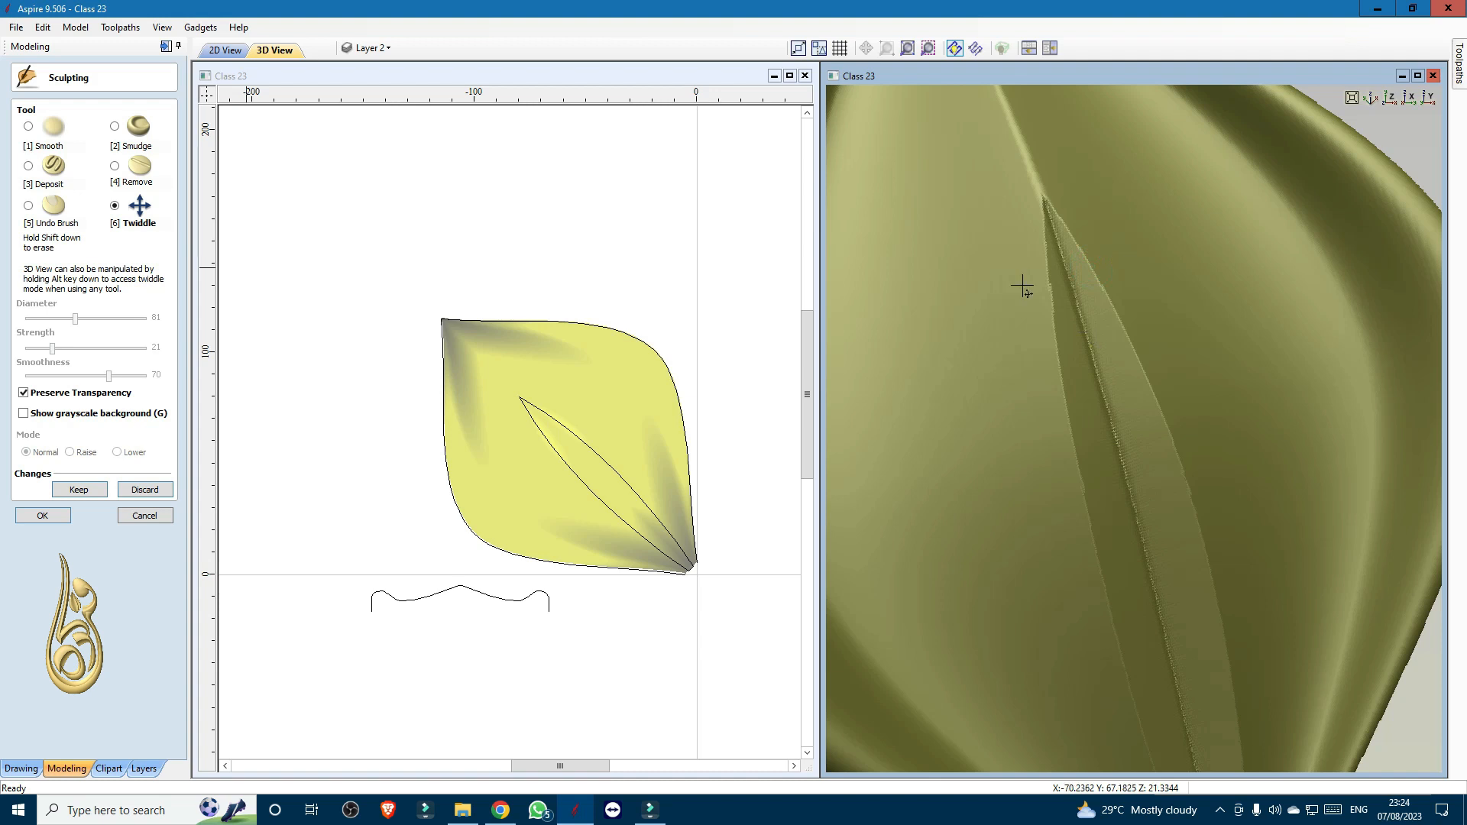
scroll(1057, 275, down, 4)
drag(1087, 391, 1079, 350)
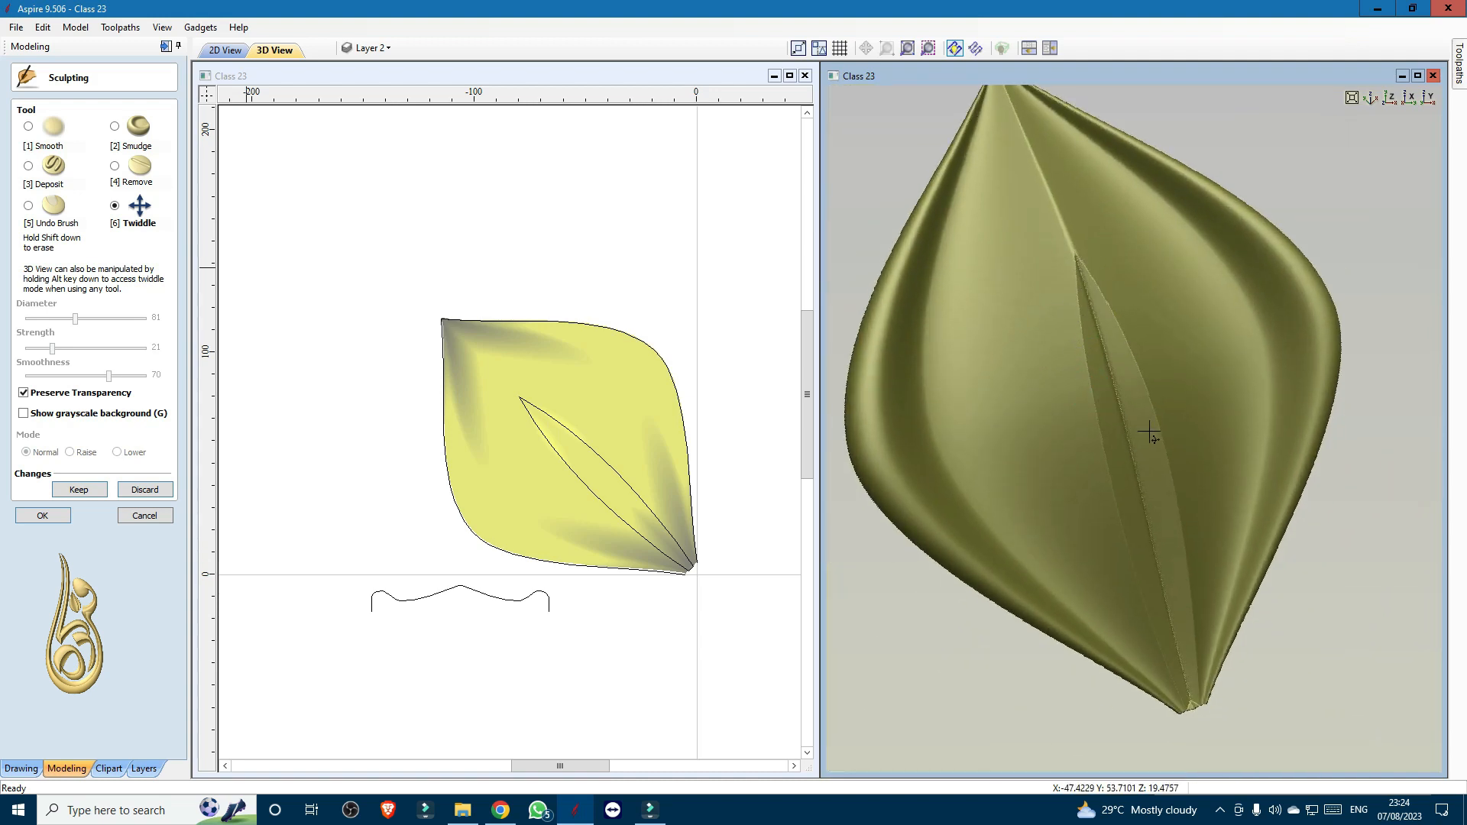
- Smooth the vein groove along its length with a smaller Smooth brush at strength 20
click(28, 128)
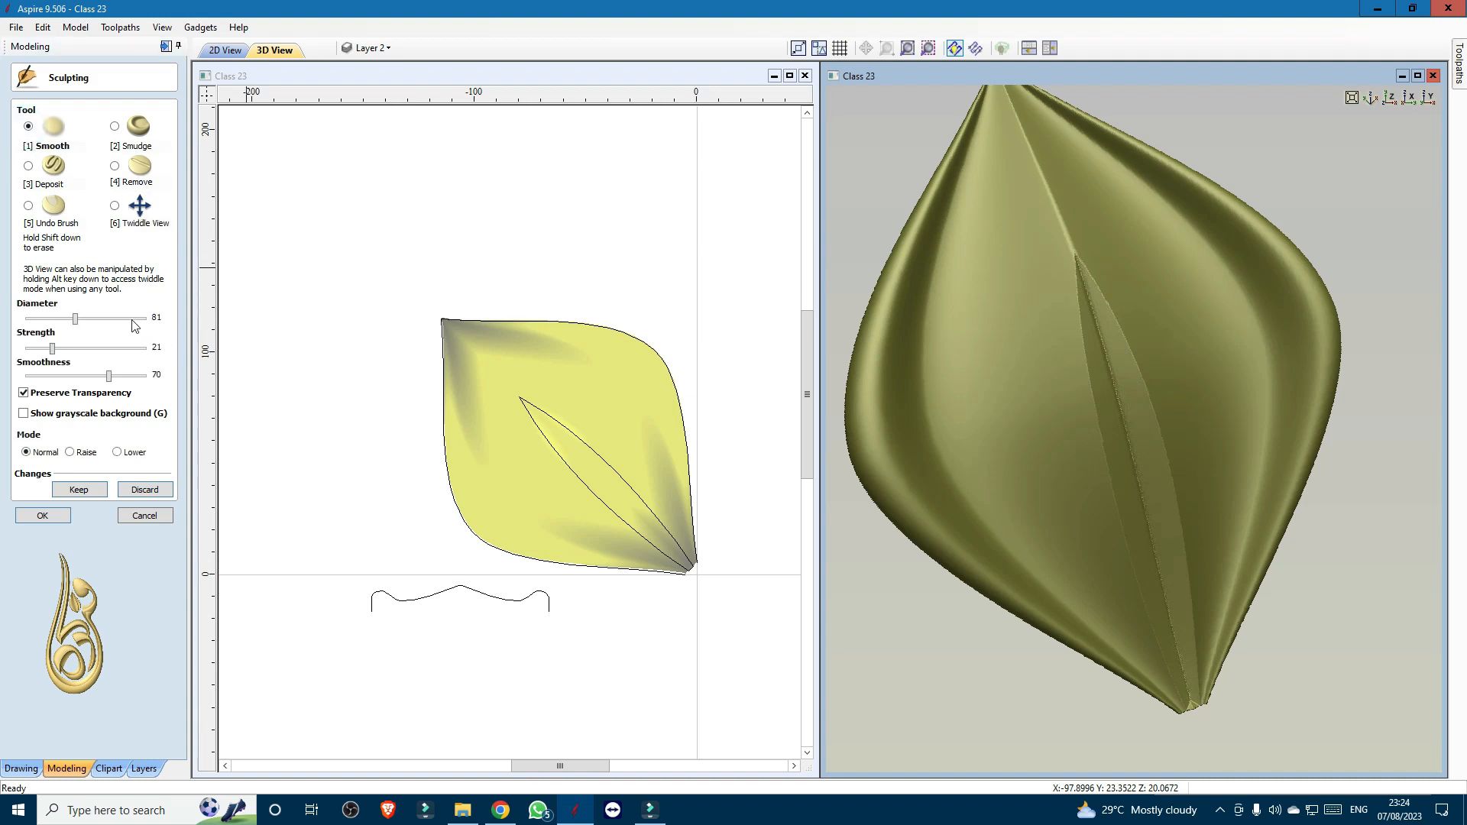
scroll(915, 354, down, 12)
scroll(915, 354, up, 4)
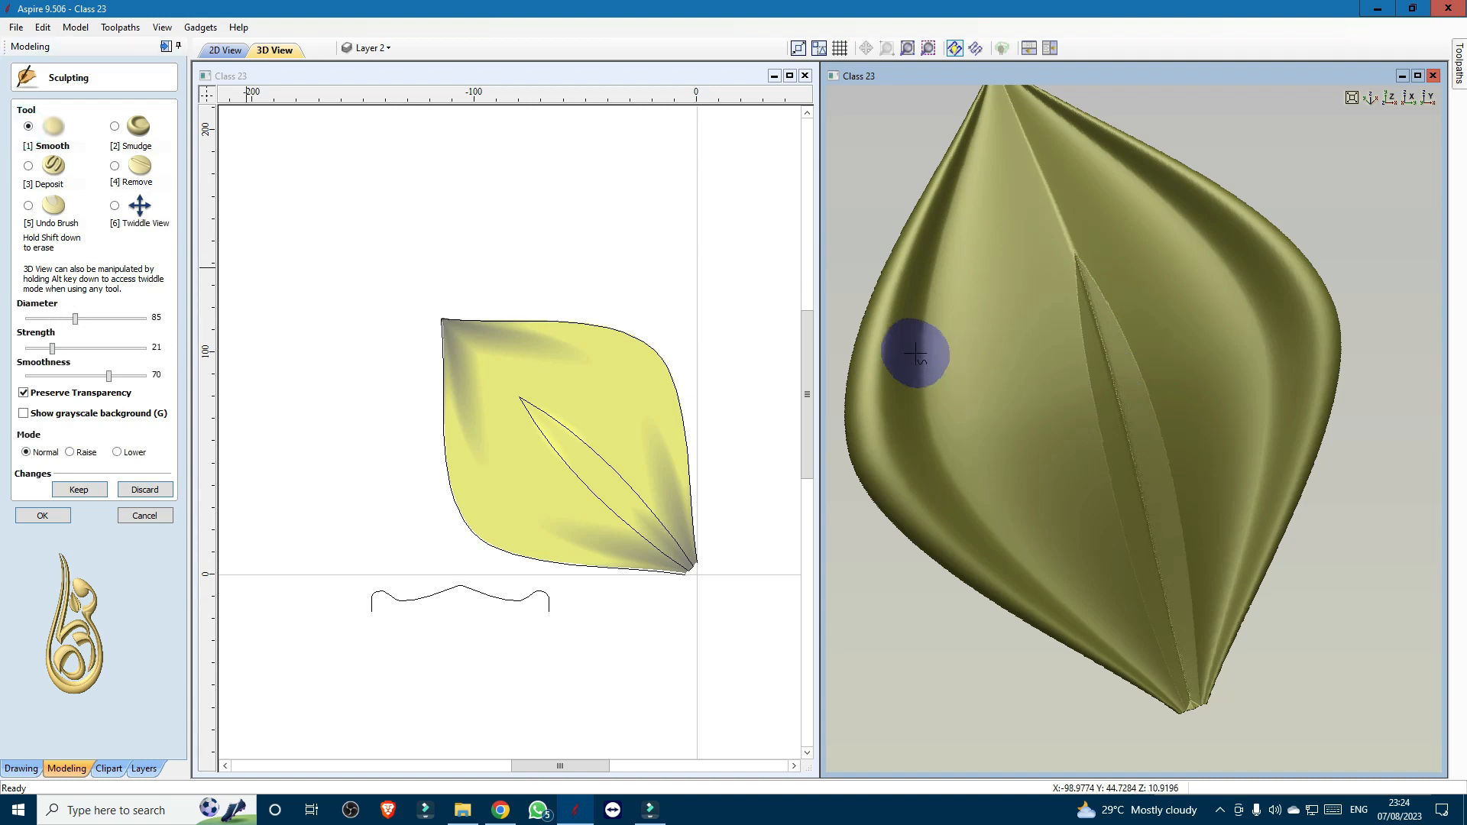
scroll(915, 353, down, 4)
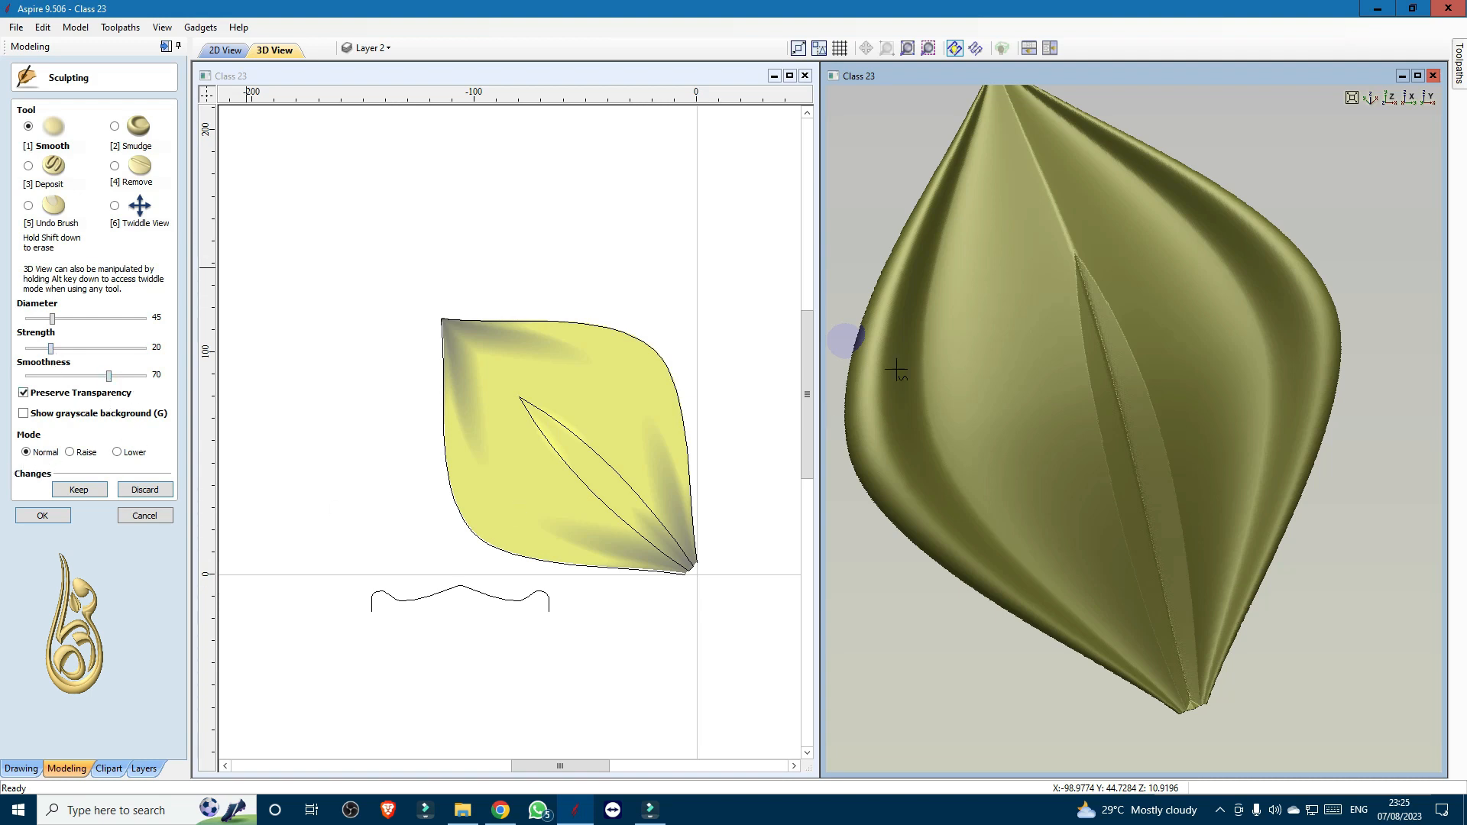
scroll(1090, 287, up, 4)
mouse_move(1074, 269)
mouse_down()
mouse_move(1138, 443)
mouse_move(1146, 567)
mouse_move(1162, 581)
mouse_move(1156, 655)
mouse_move(1182, 694)
mouse_move(1090, 286)
mouse_move(1085, 338)
mouse_move(1125, 563)
mouse_move(1160, 653)
mouse_move(1104, 307)
mouse_move(1176, 544)
mouse_move(1183, 654)
mouse_up()
scroll(1118, 357, down, 6)
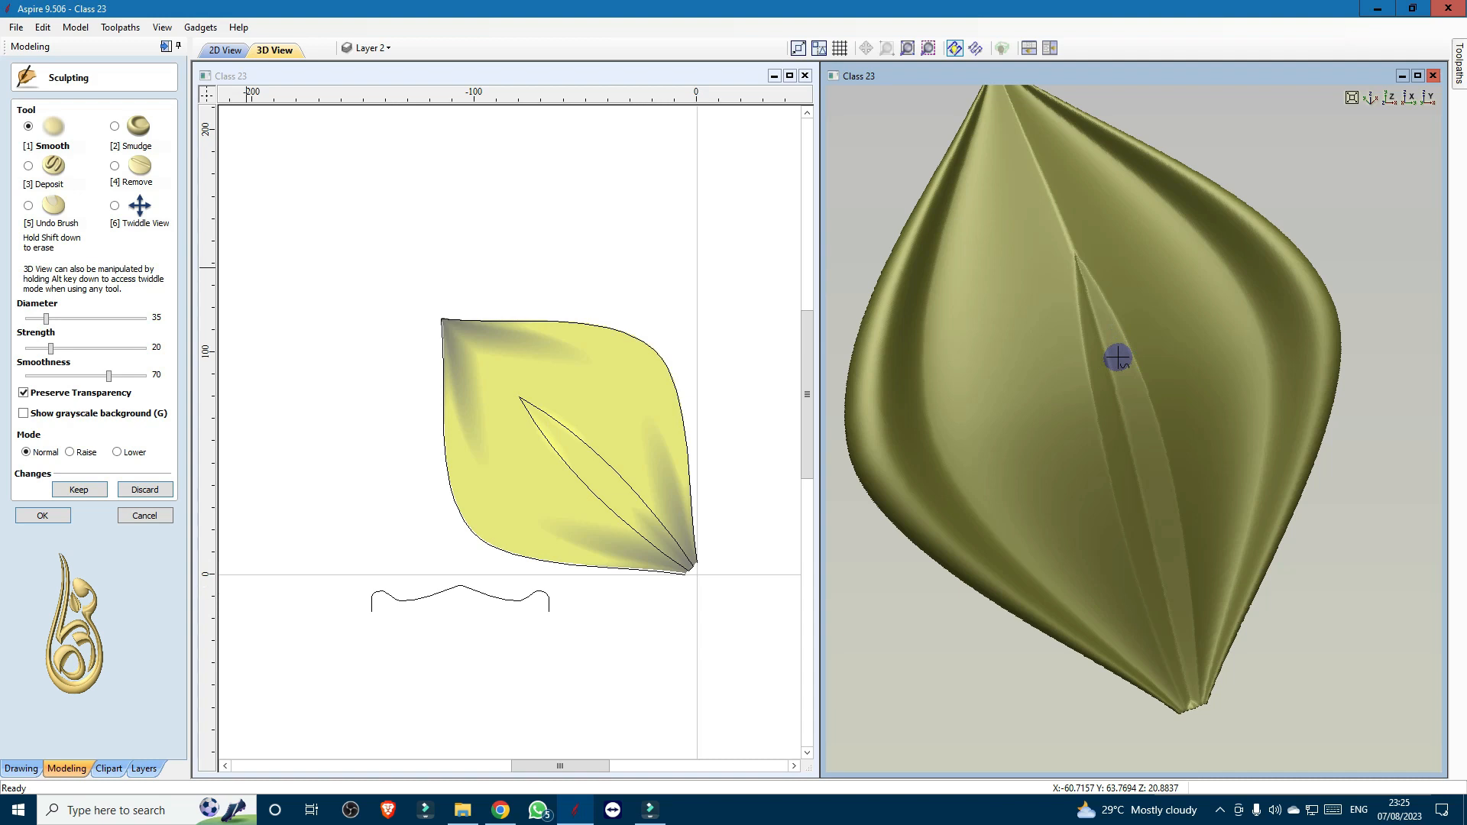
- Smooth one steep outer side of the leaf with the Smooth brush at strength 20
click(114, 206)
drag(1024, 484, 1224, 323)
click(29, 127)
scroll(1054, 256, up, 3)
mouse_move(1051, 243)
mouse_down()
mouse_move(1079, 451)
mouse_move(1120, 599)
mouse_move(1050, 275)
mouse_move(1058, 172)
mouse_move(1061, 183)
mouse_up()
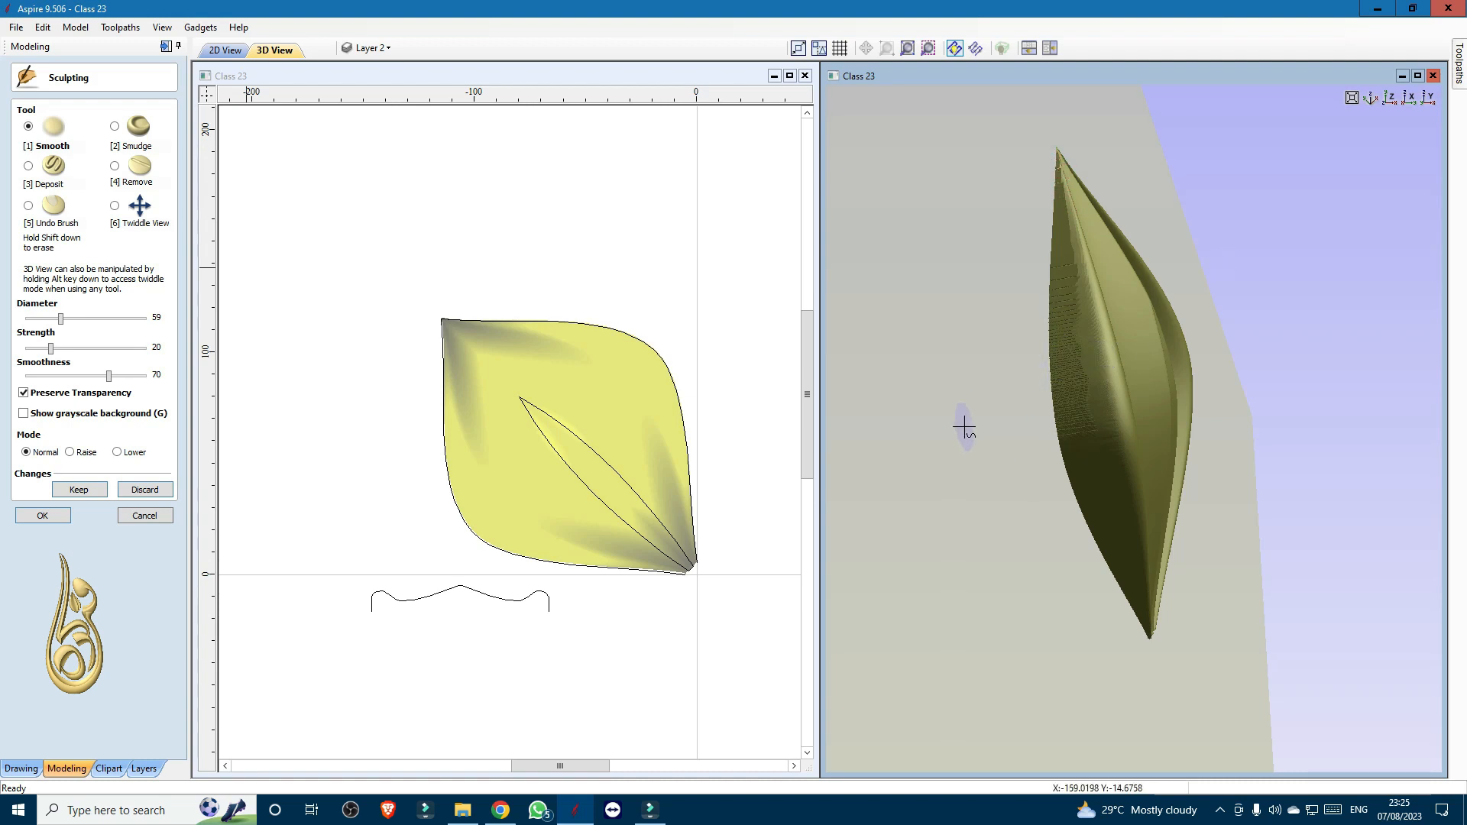
- Smooth the leaf's opposite outer side with the Smooth brush at diameter 83 and strength 20, and keep the sculpting changes
key(6)
drag(1146, 443, 1189, 427)
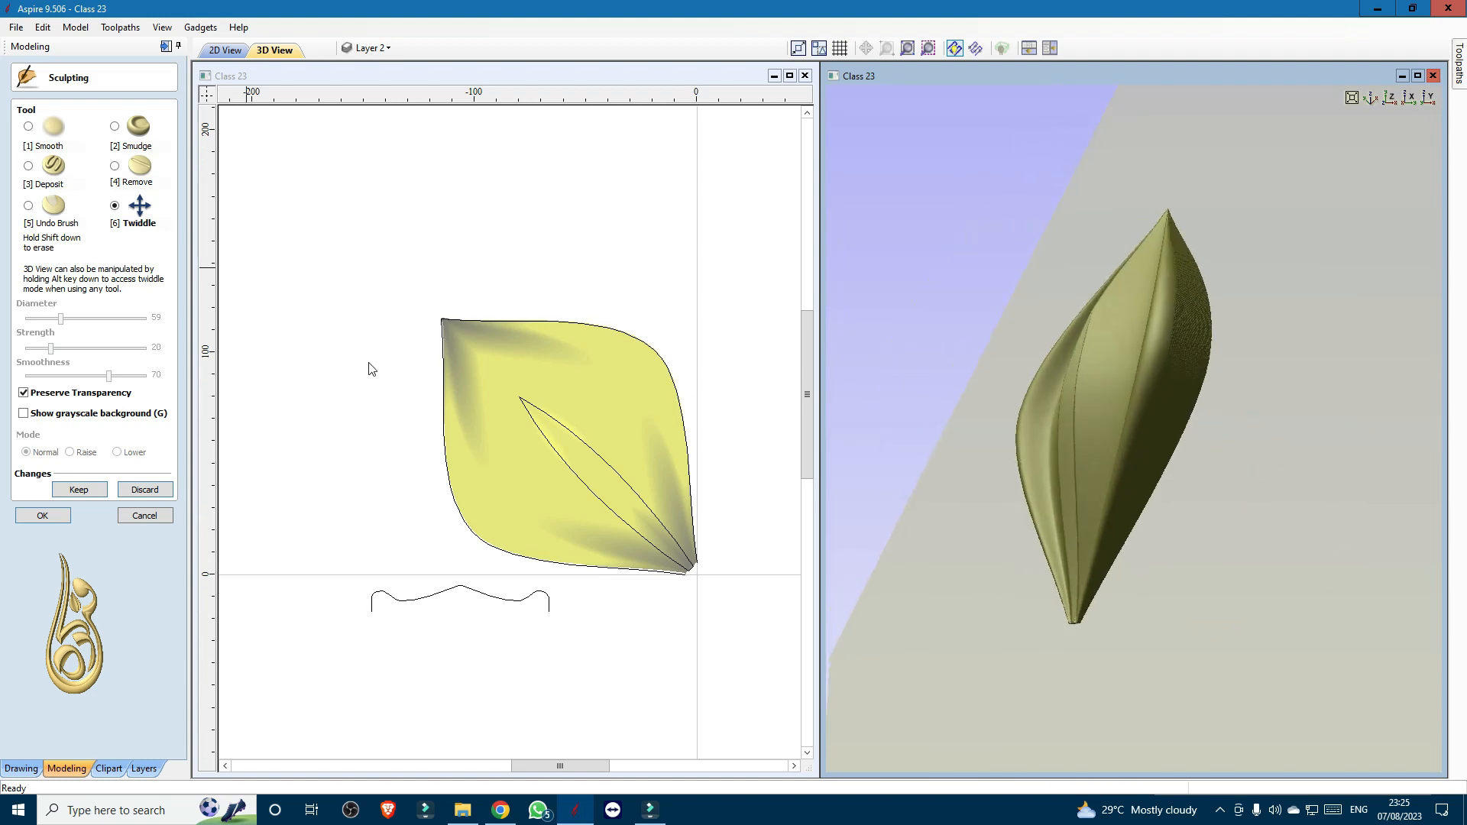
click(29, 127)
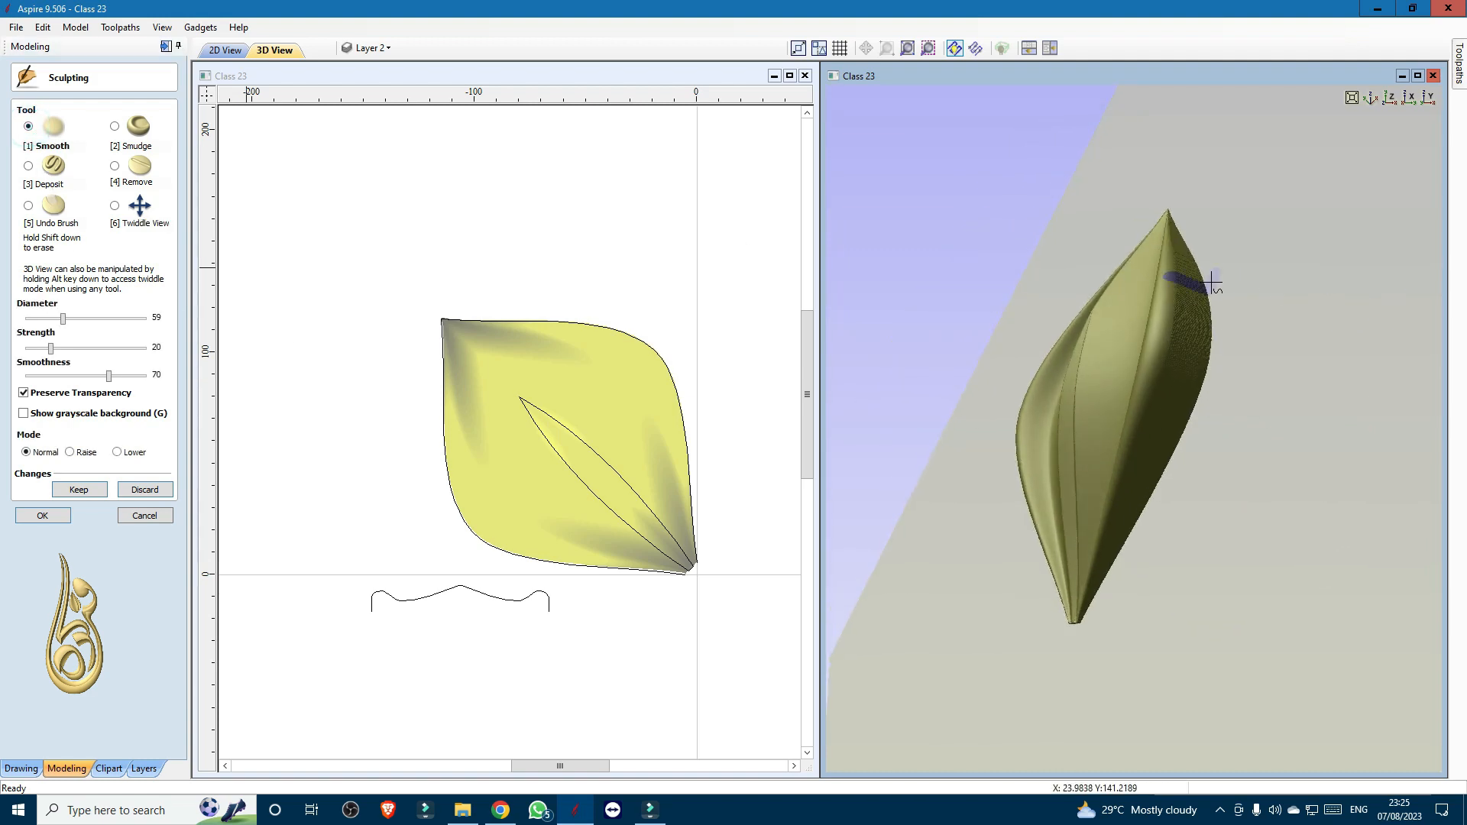
mouse_move(1199, 240)
mouse_down()
mouse_move(1157, 428)
mouse_move(1192, 407)
mouse_move(1152, 543)
mouse_move(1211, 279)
mouse_move(1202, 222)
mouse_move(1180, 233)
mouse_move(1180, 375)
mouse_move(1125, 586)
mouse_up()
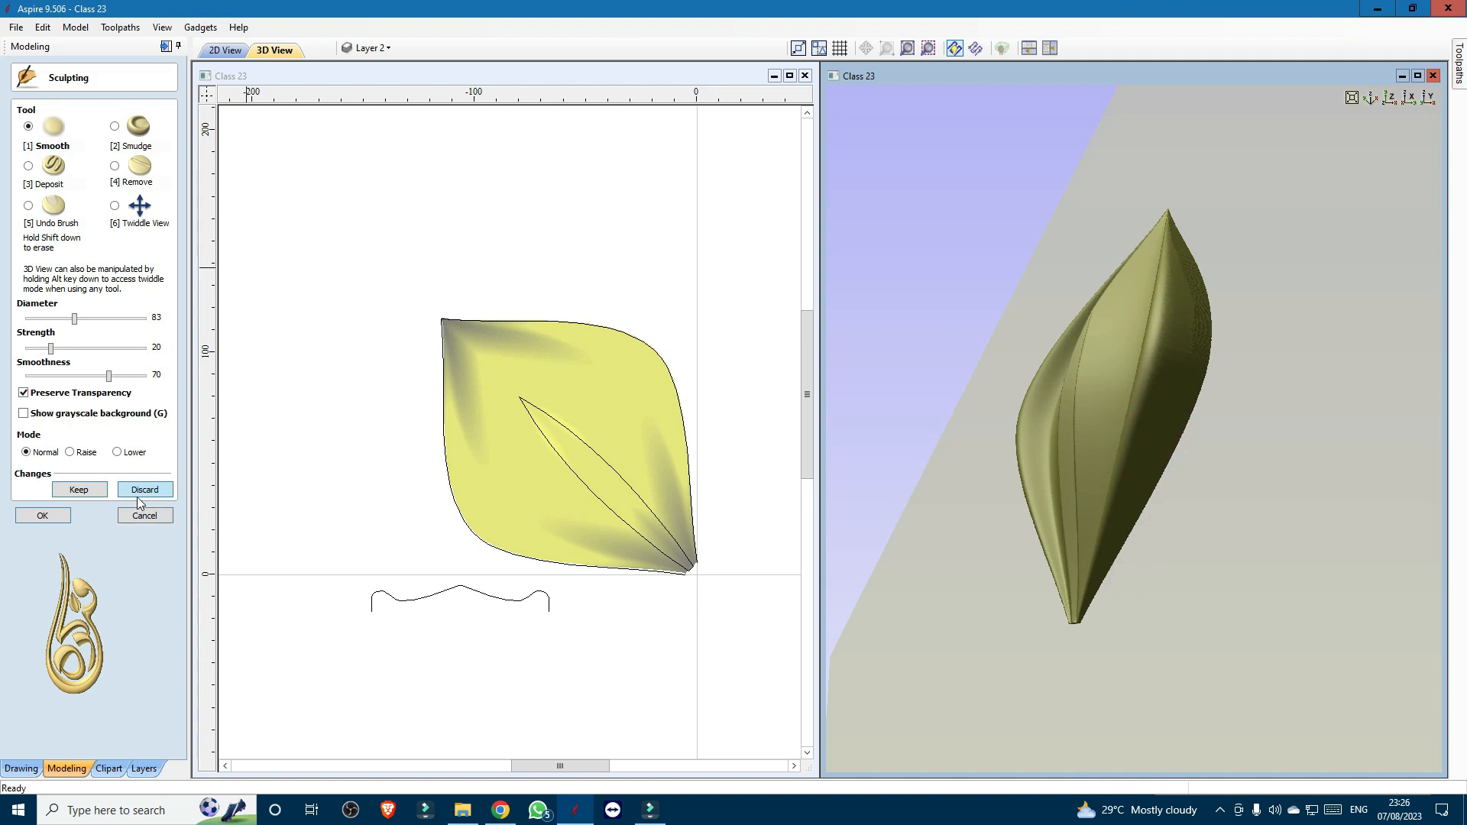
click(79, 490)
click(42, 515)
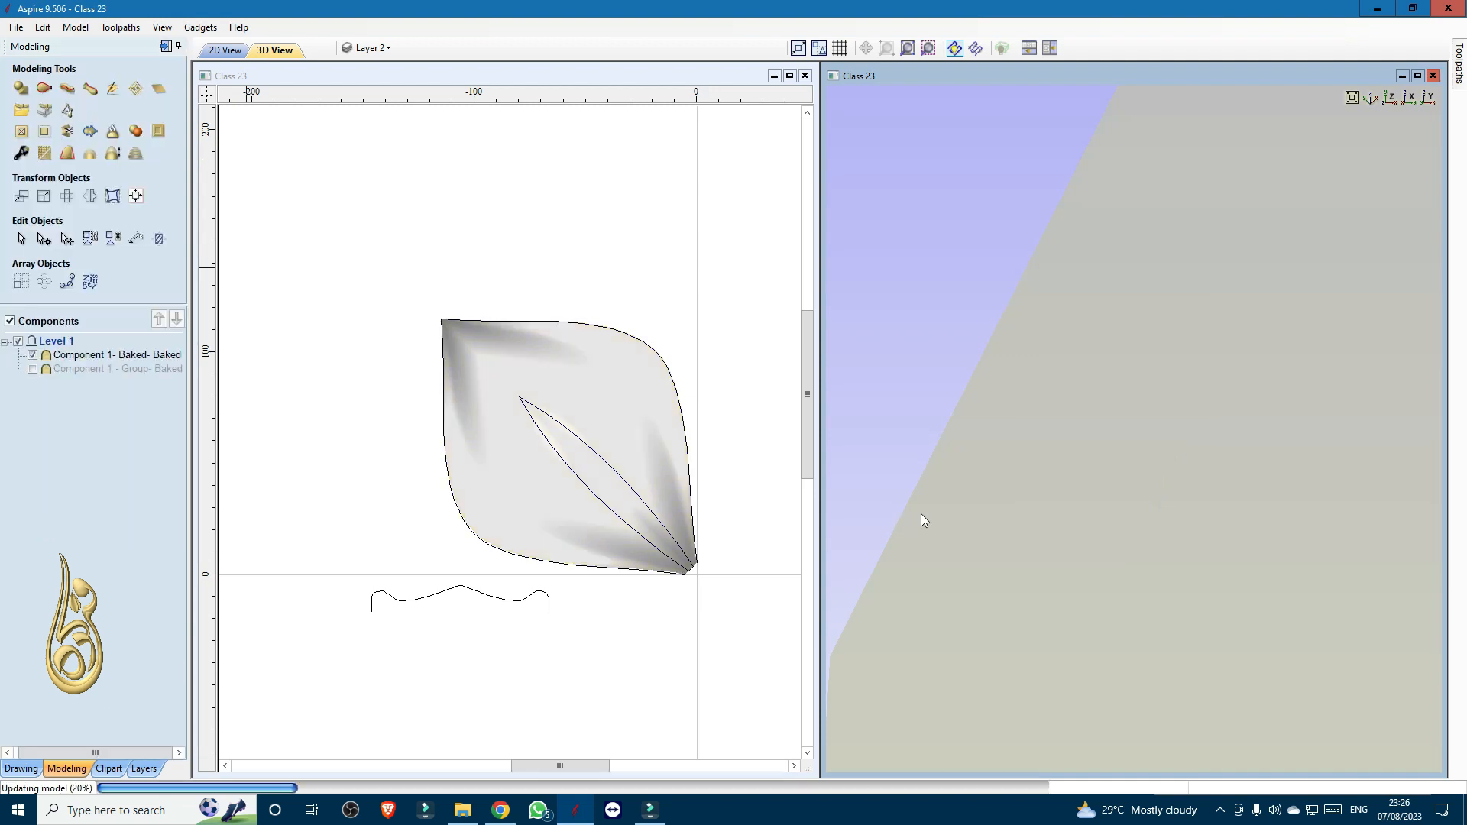
- Examine the sculpted leaf component from several angles in 3D and at different magnifications in 2D
drag(1024, 498, 1106, 609)
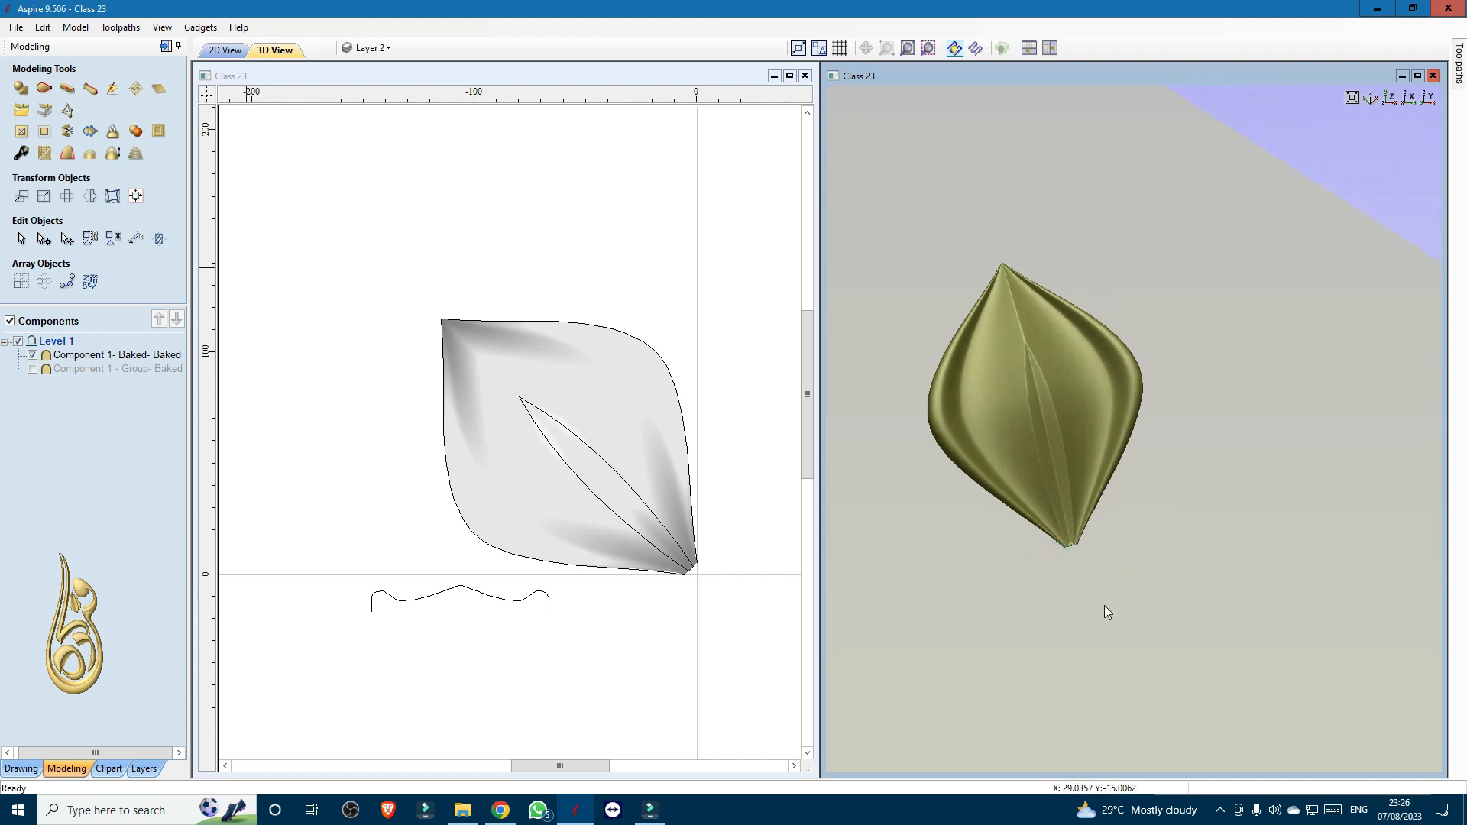
middle_drag(1098, 604, 1111, 528)
scroll(1085, 541, up, 2)
drag(1085, 548, 1134, 508)
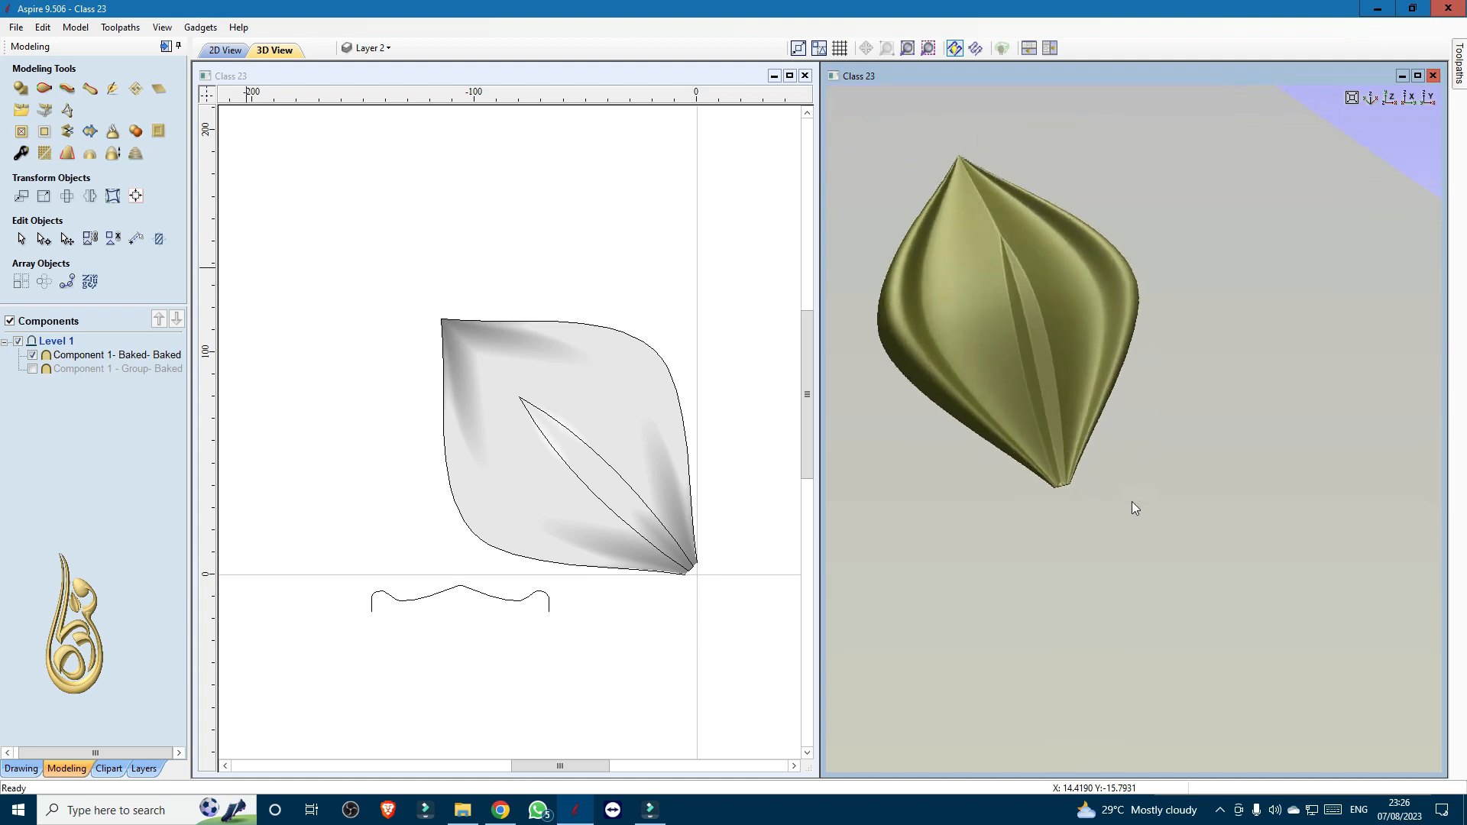
scroll(703, 547, down, 1)
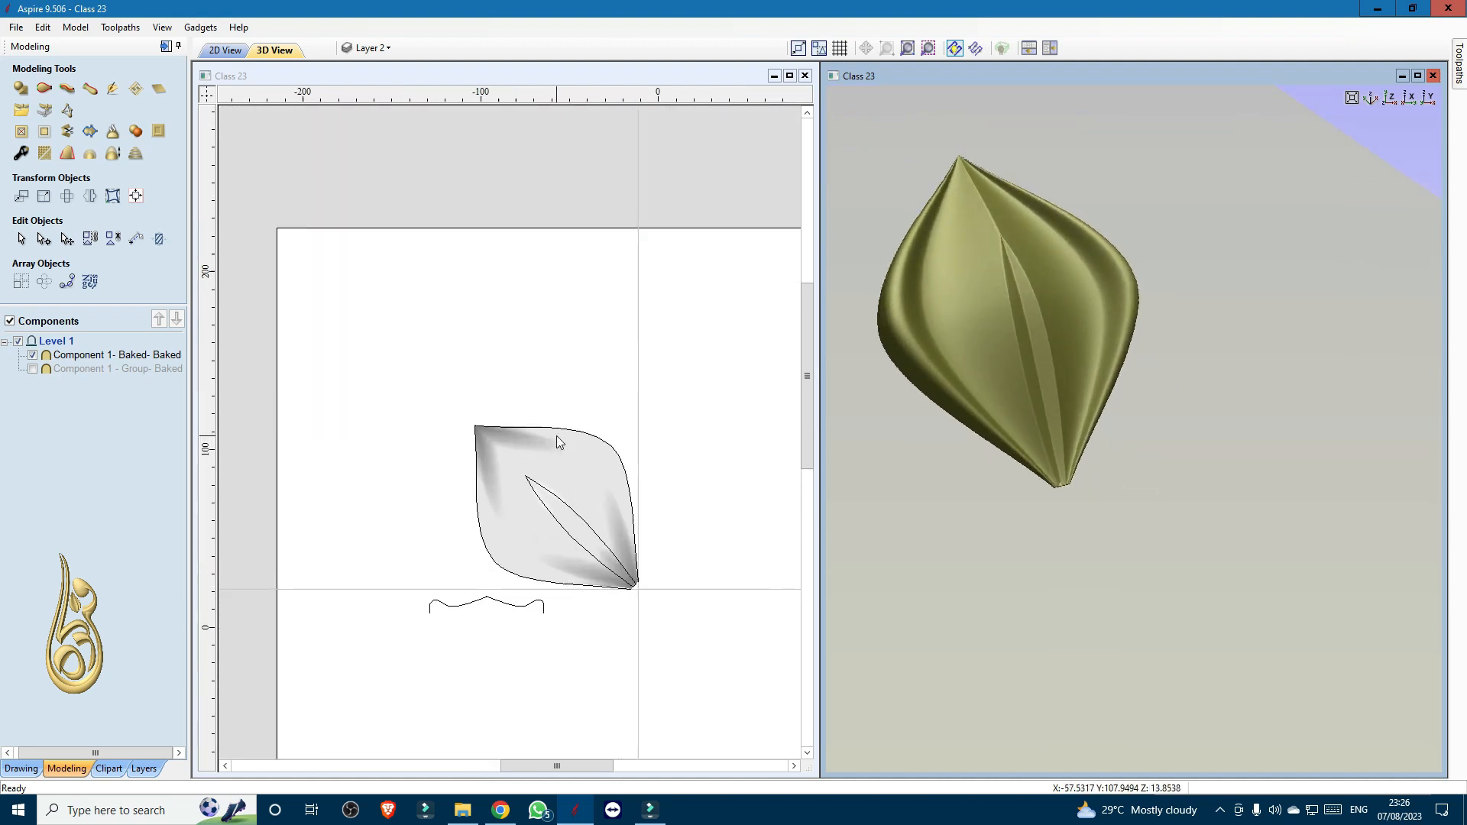
scroll(556, 435, up, 3)
scroll(556, 435, down, 2)
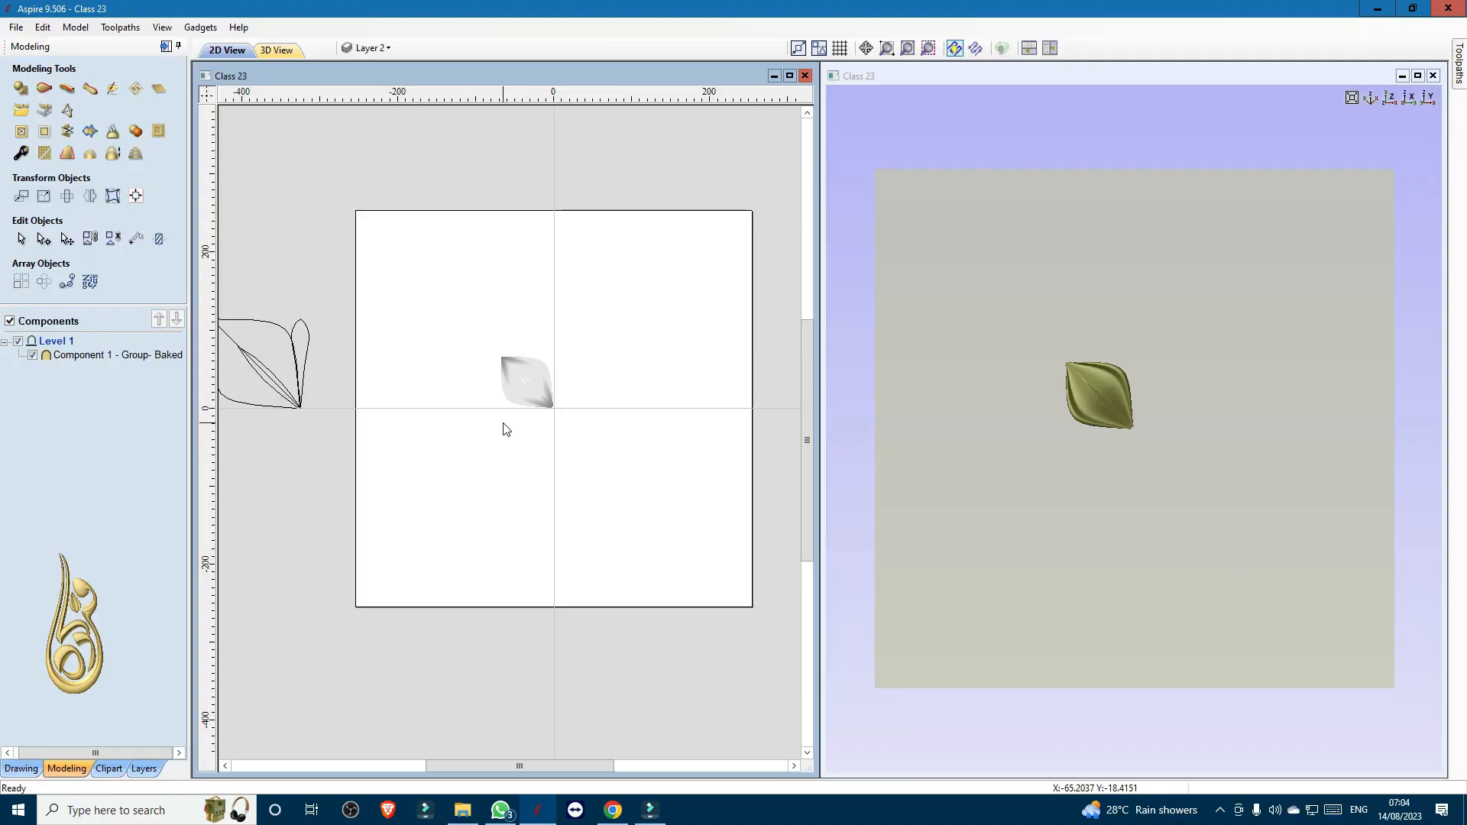
scroll(512, 386, up, 3)
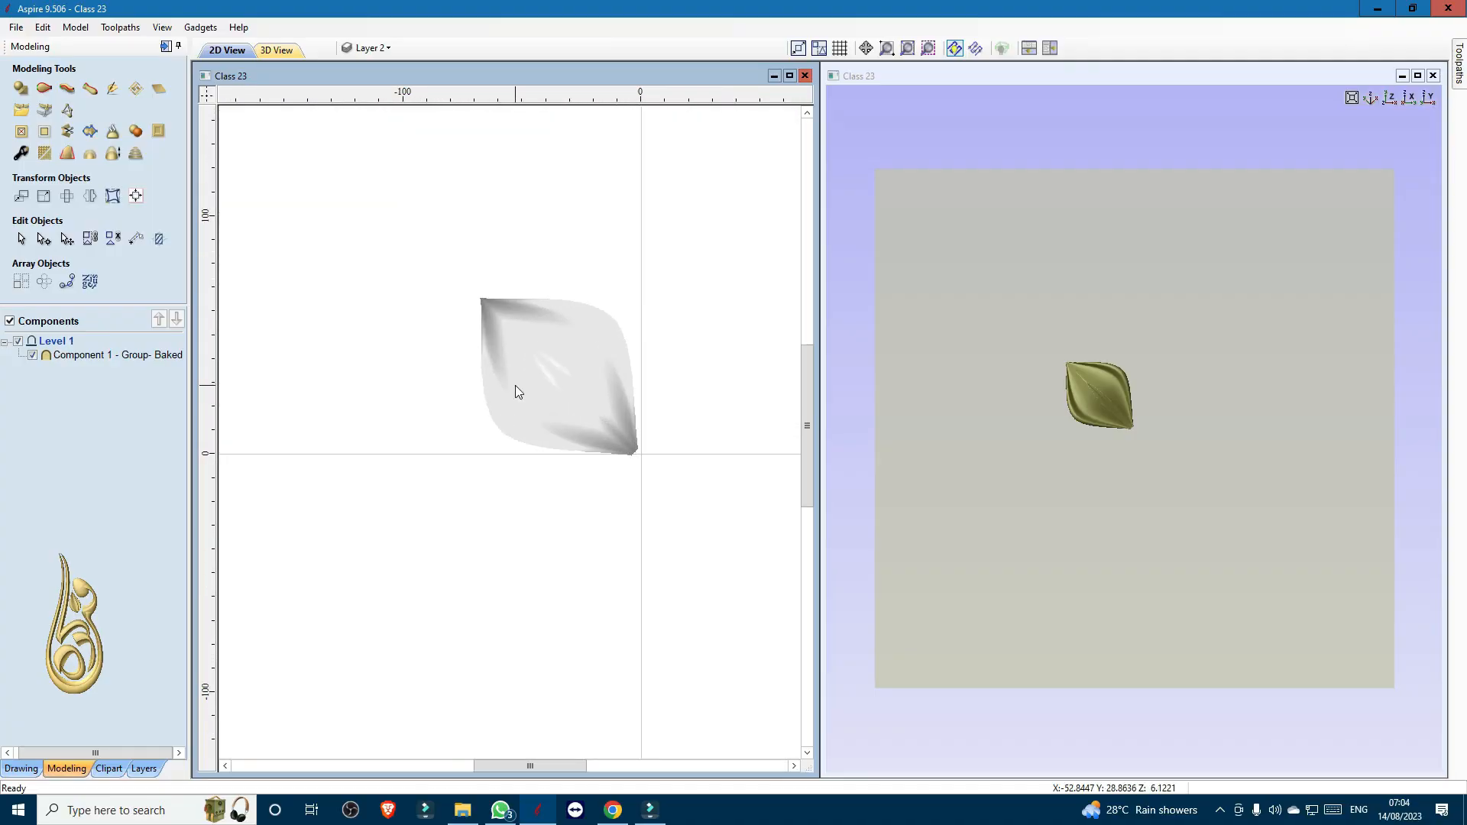
scroll(515, 392, down, 1)
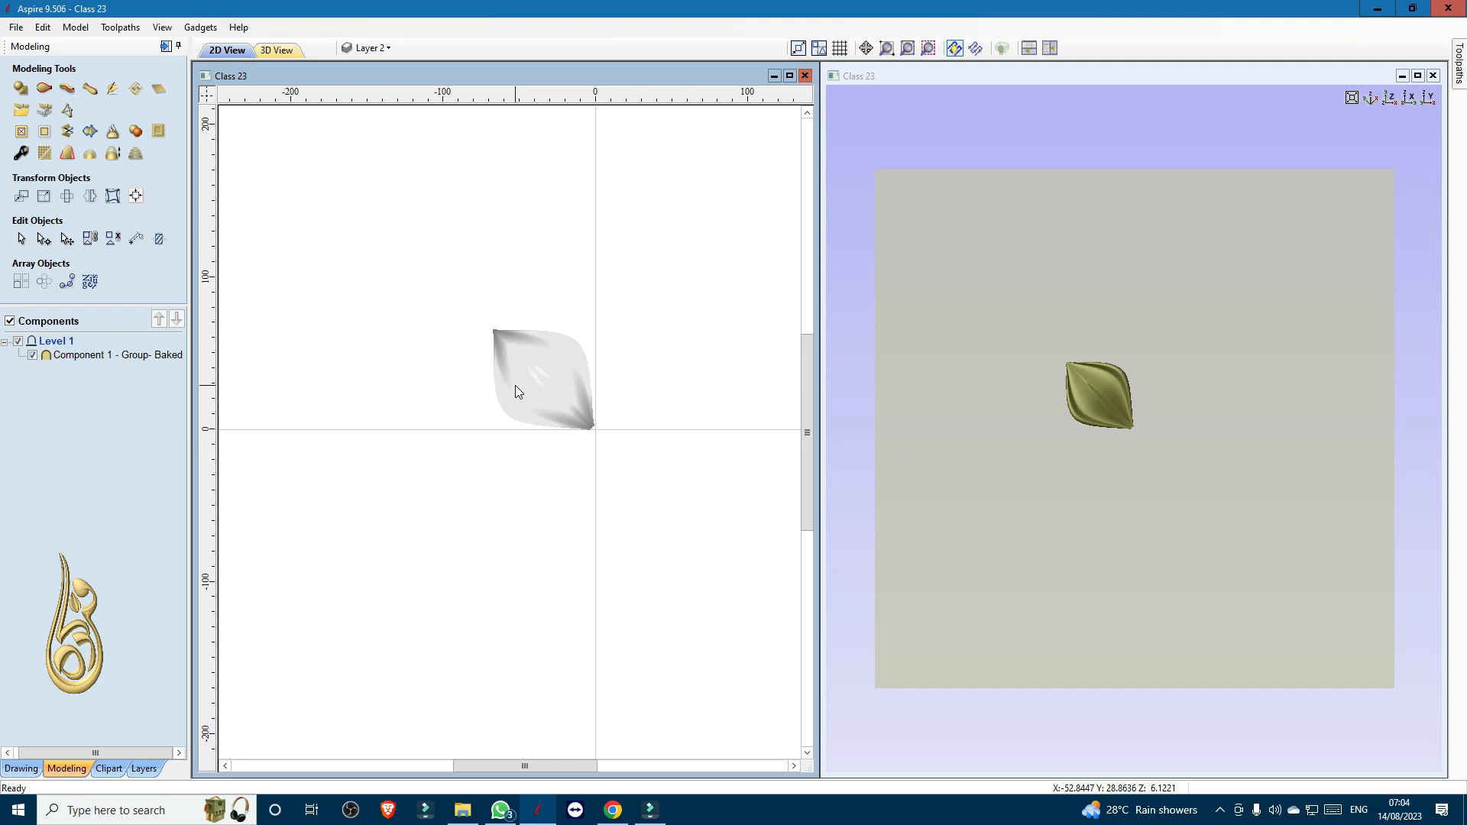
scroll(514, 391, down, 1)
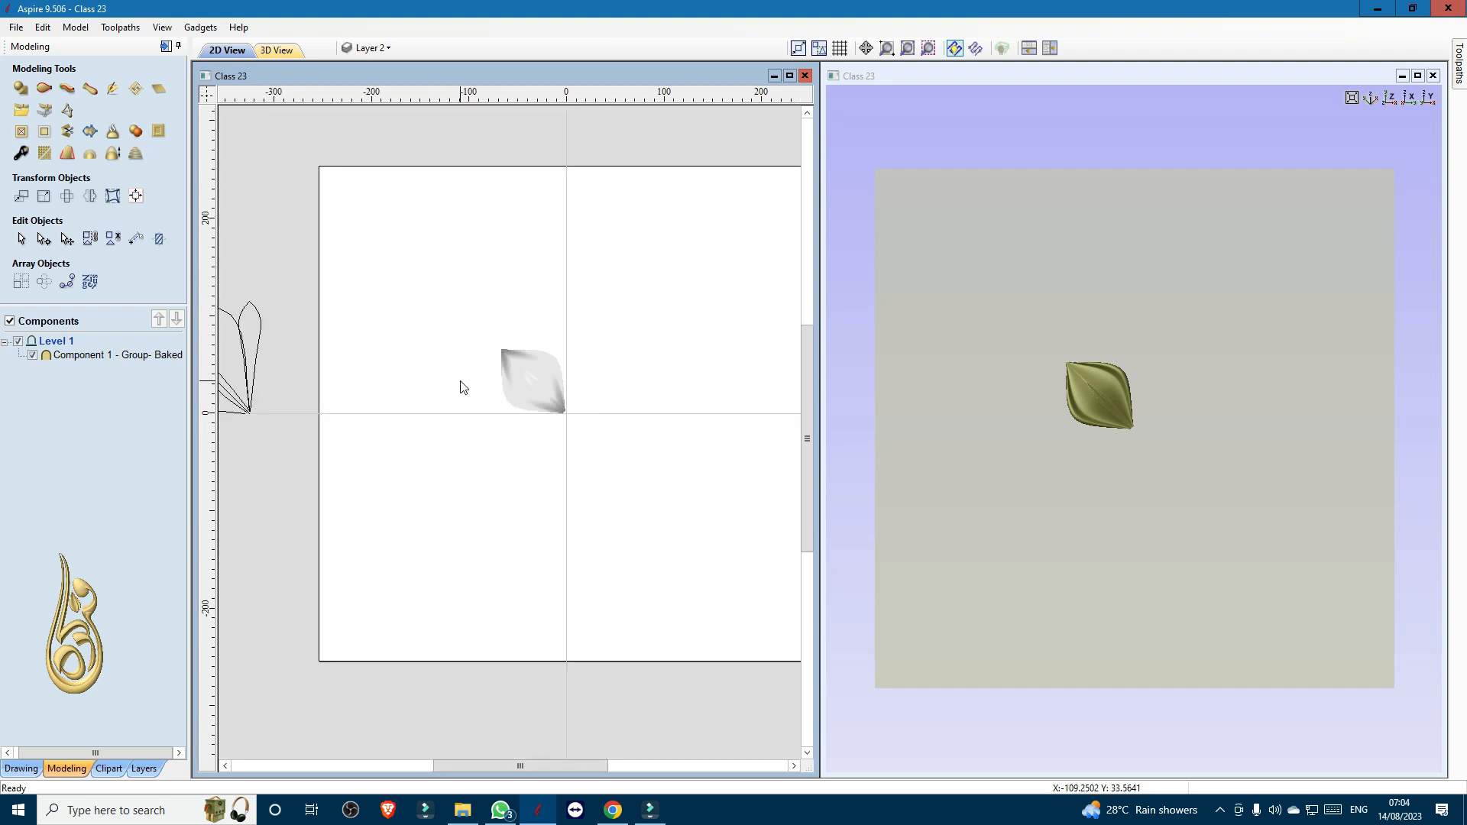
click(530, 382)
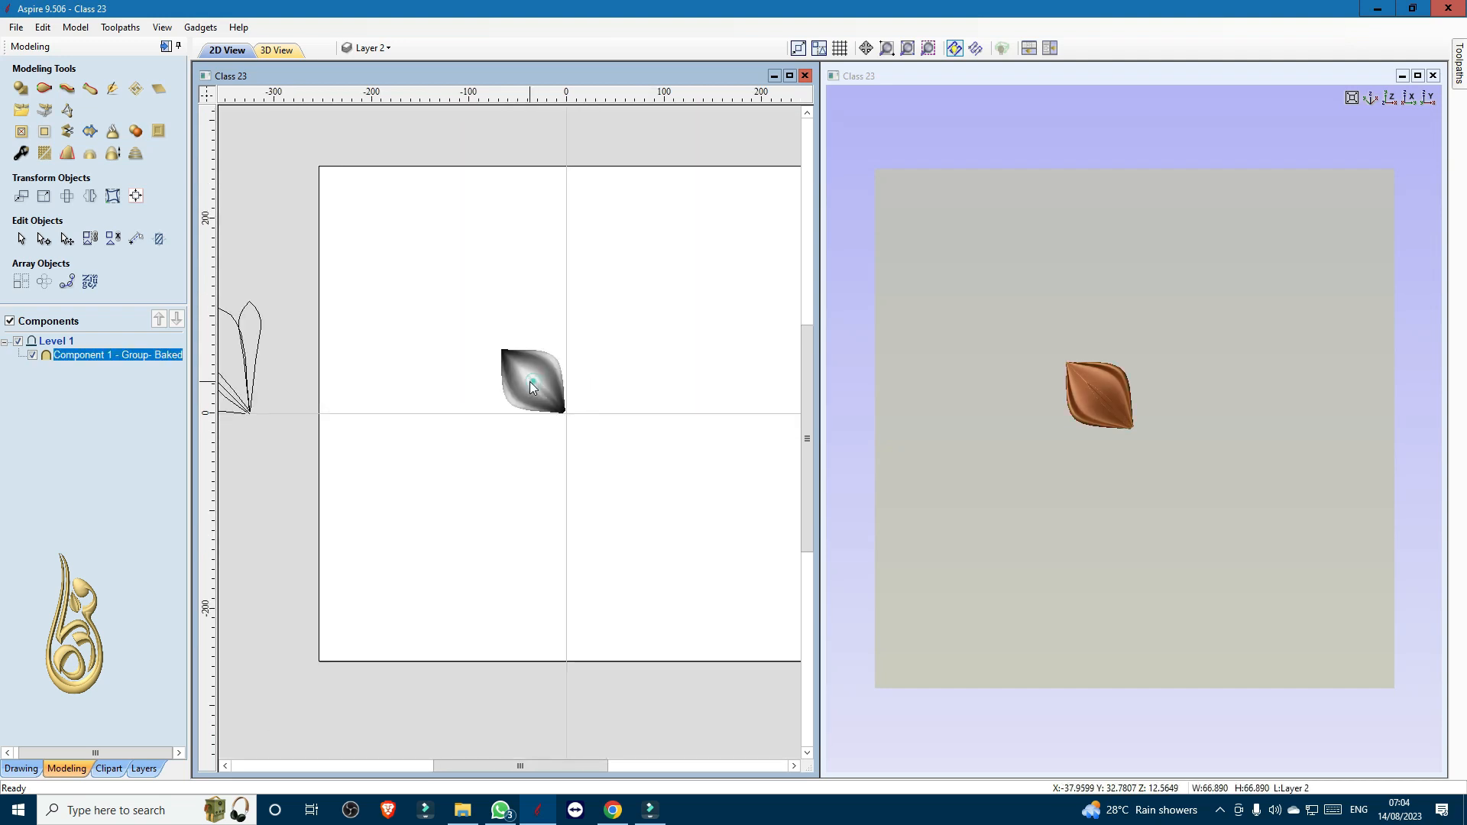
click(134, 89)
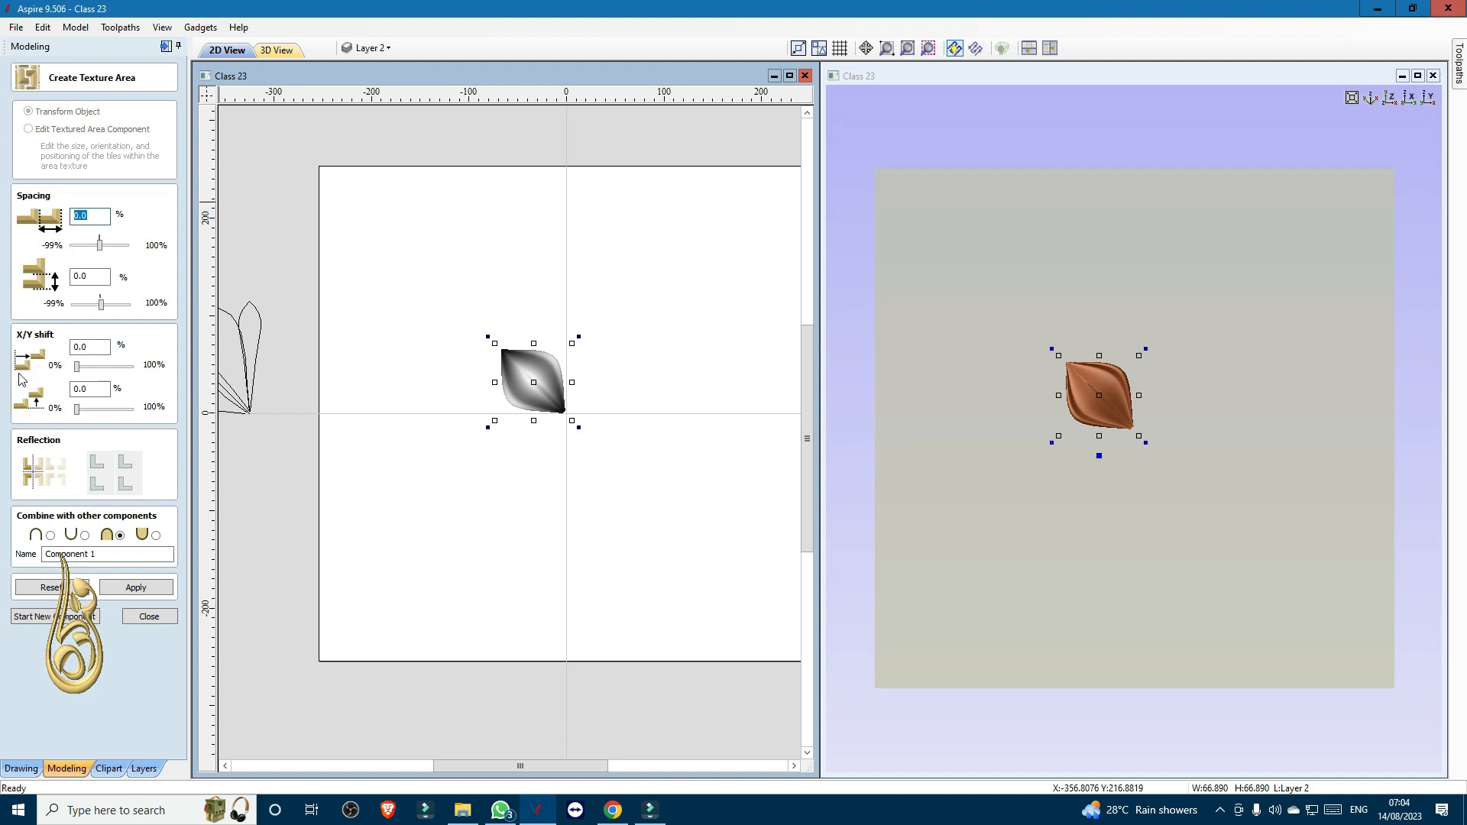
click(148, 616)
- Centre the leaf component within the material
click(522, 385)
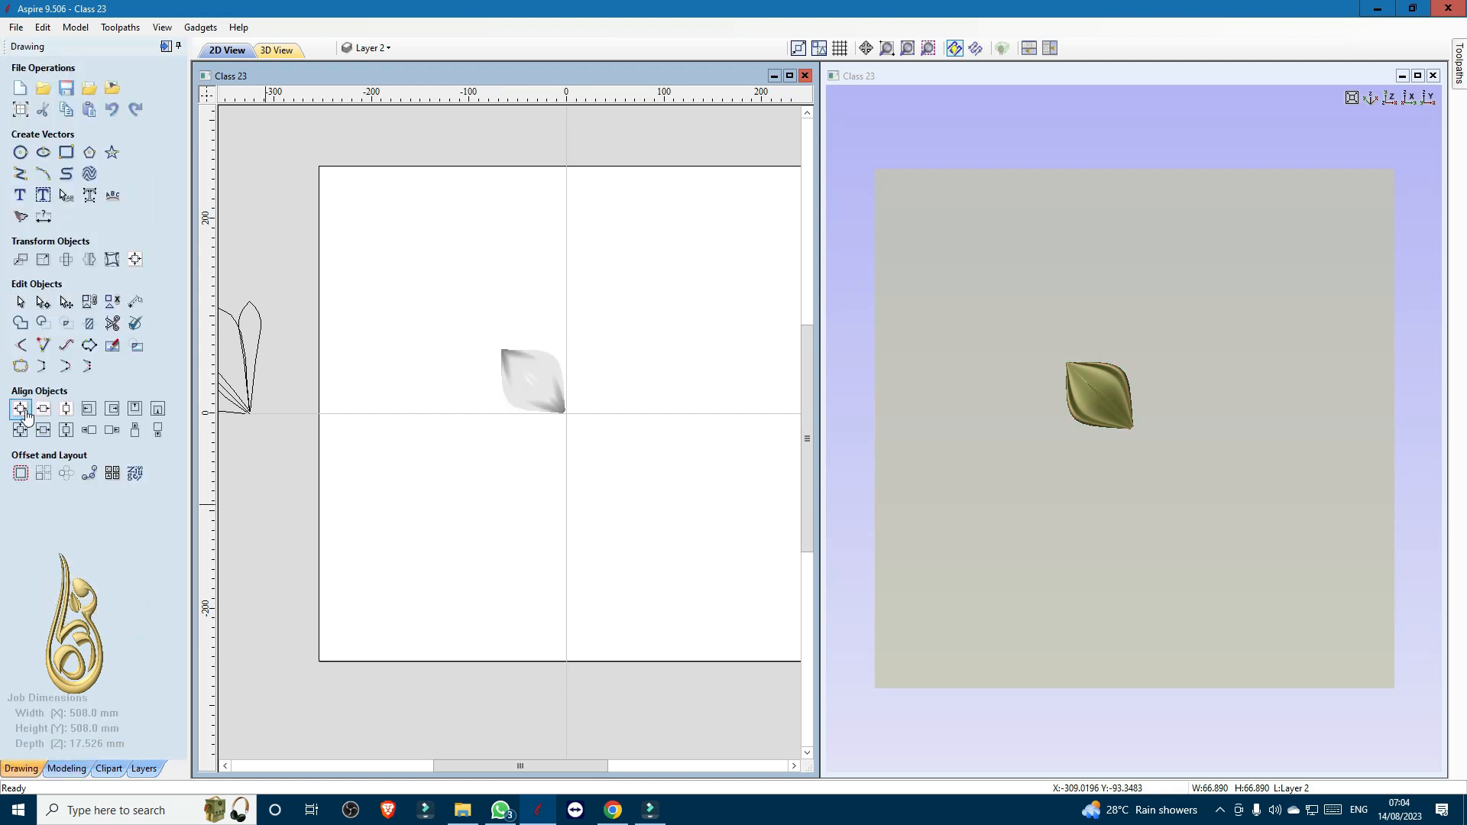
click(26, 411)
click(544, 391)
click(20, 409)
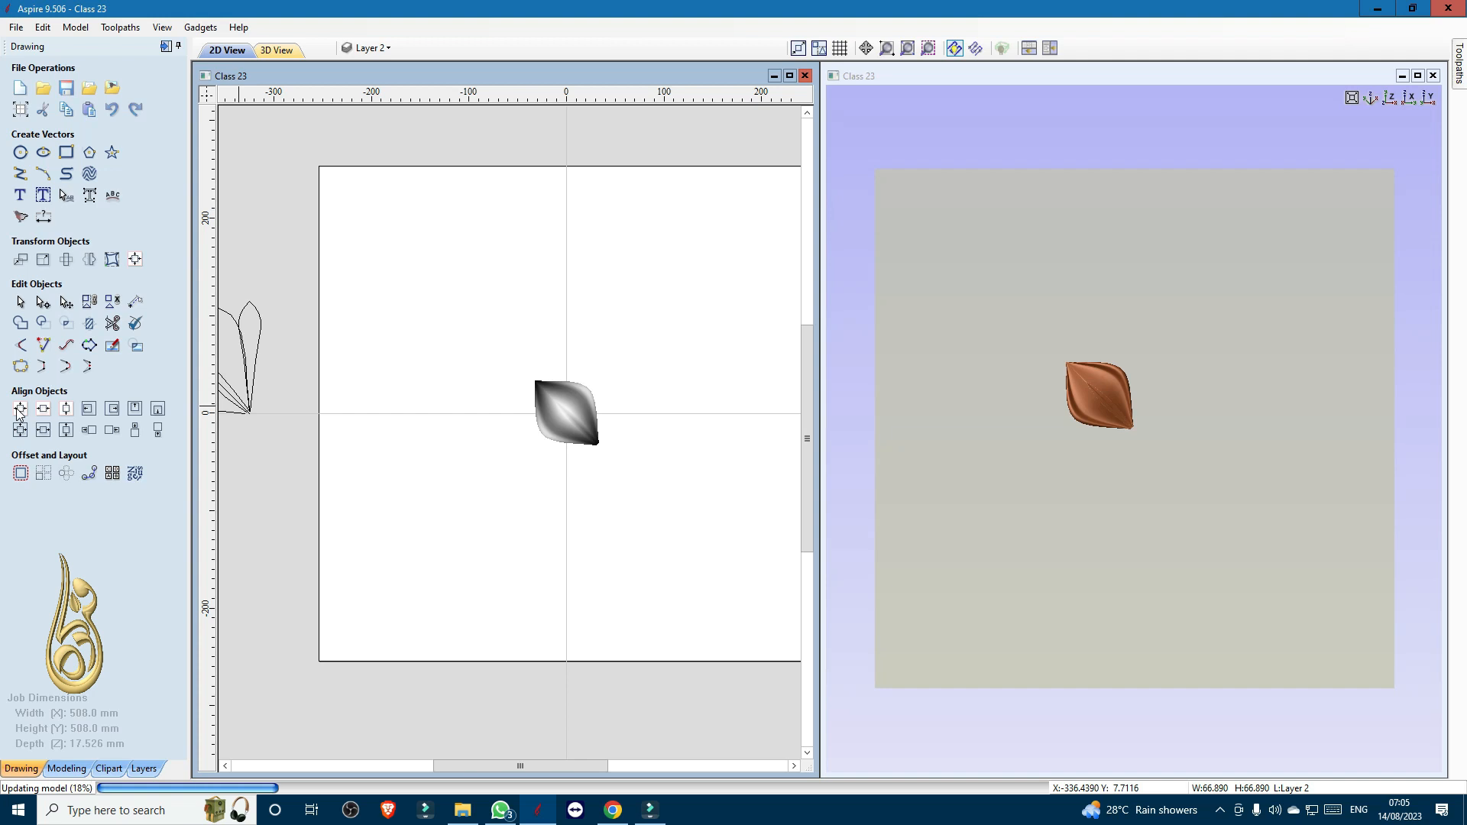
- Create a texture area from the leaf component with 0% spacing and 0% shift, filling the whole material
click(66, 768)
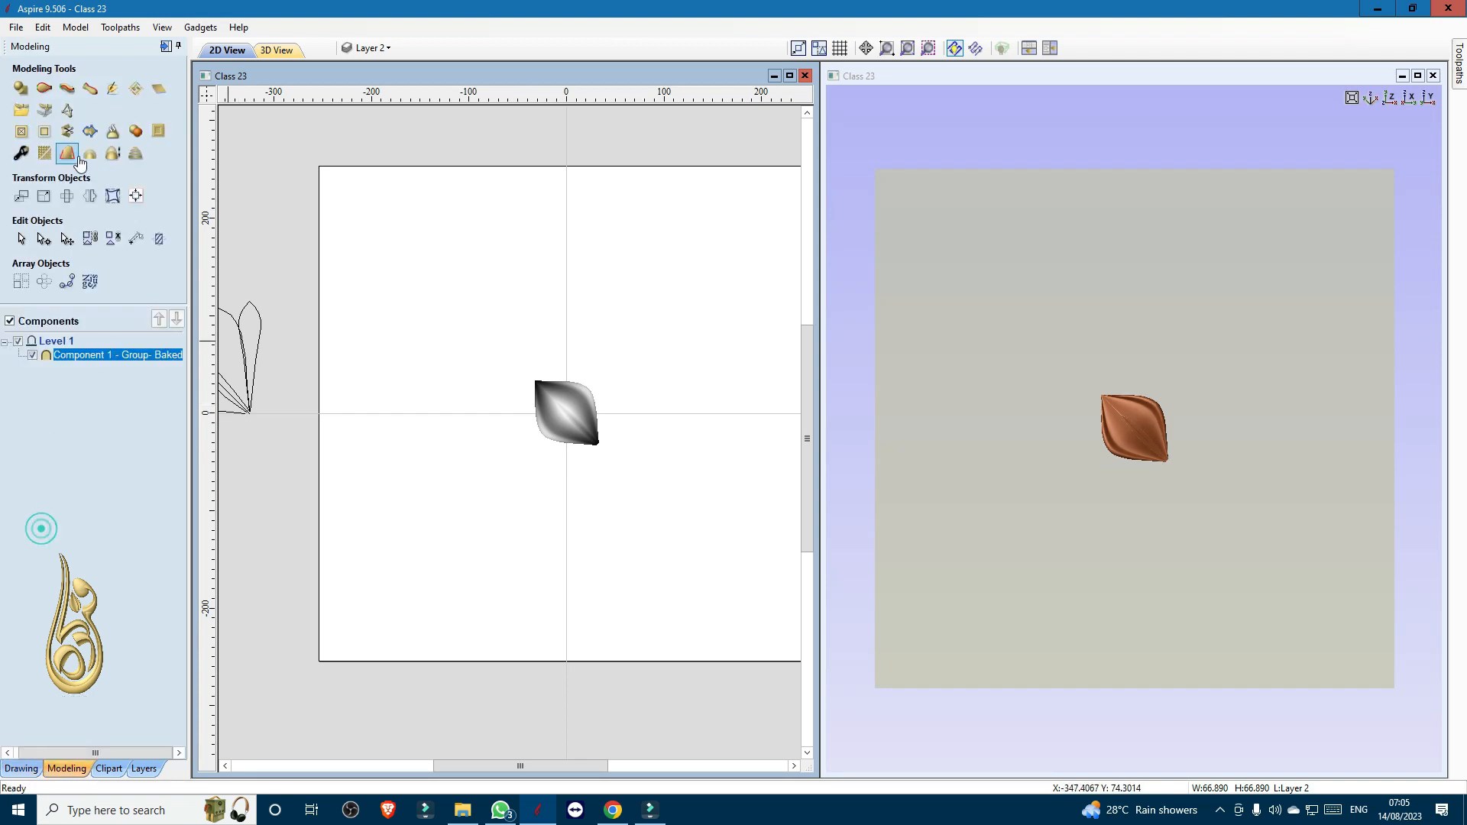
click(112, 89)
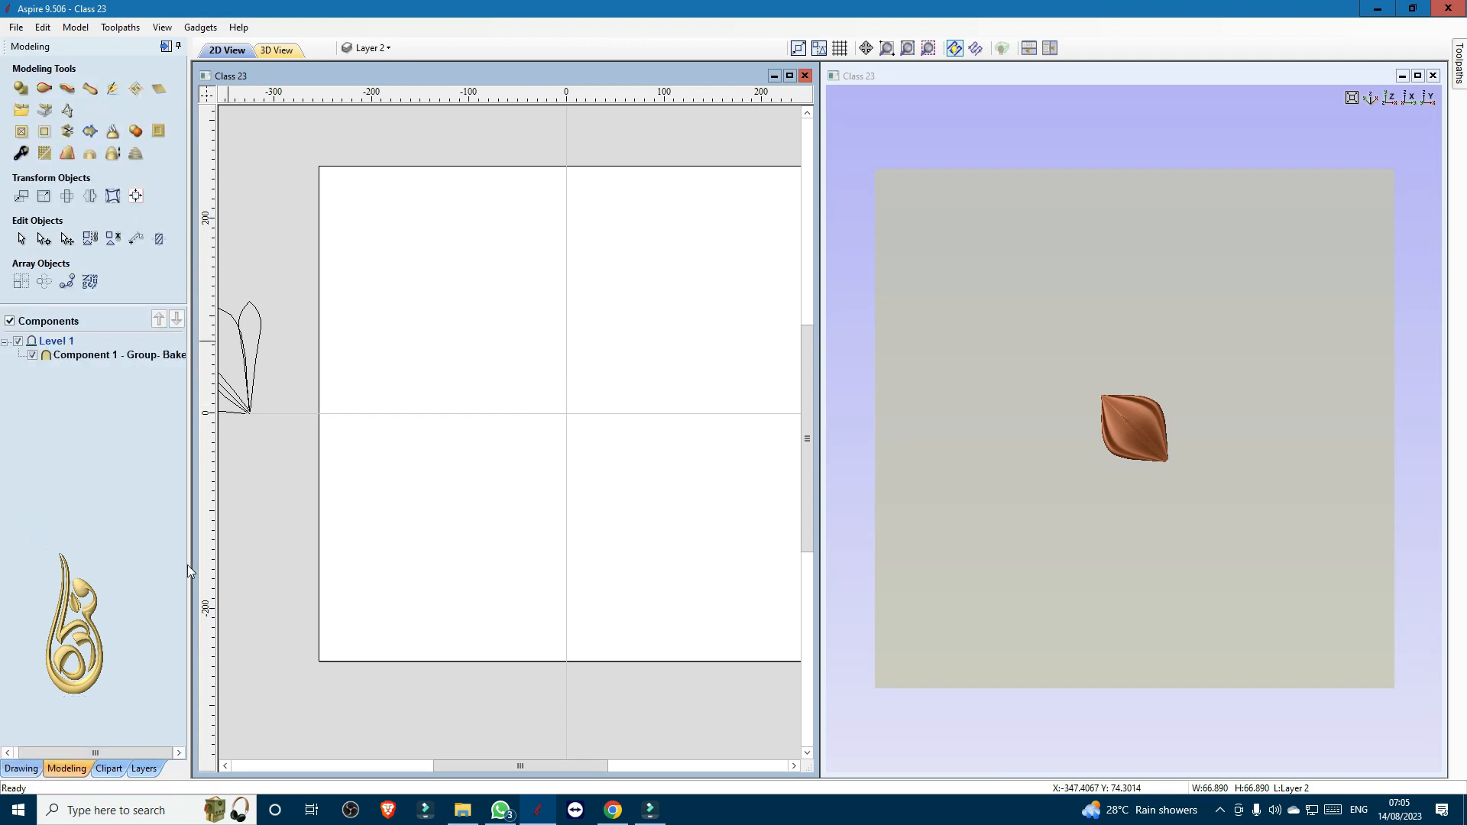
click(153, 516)
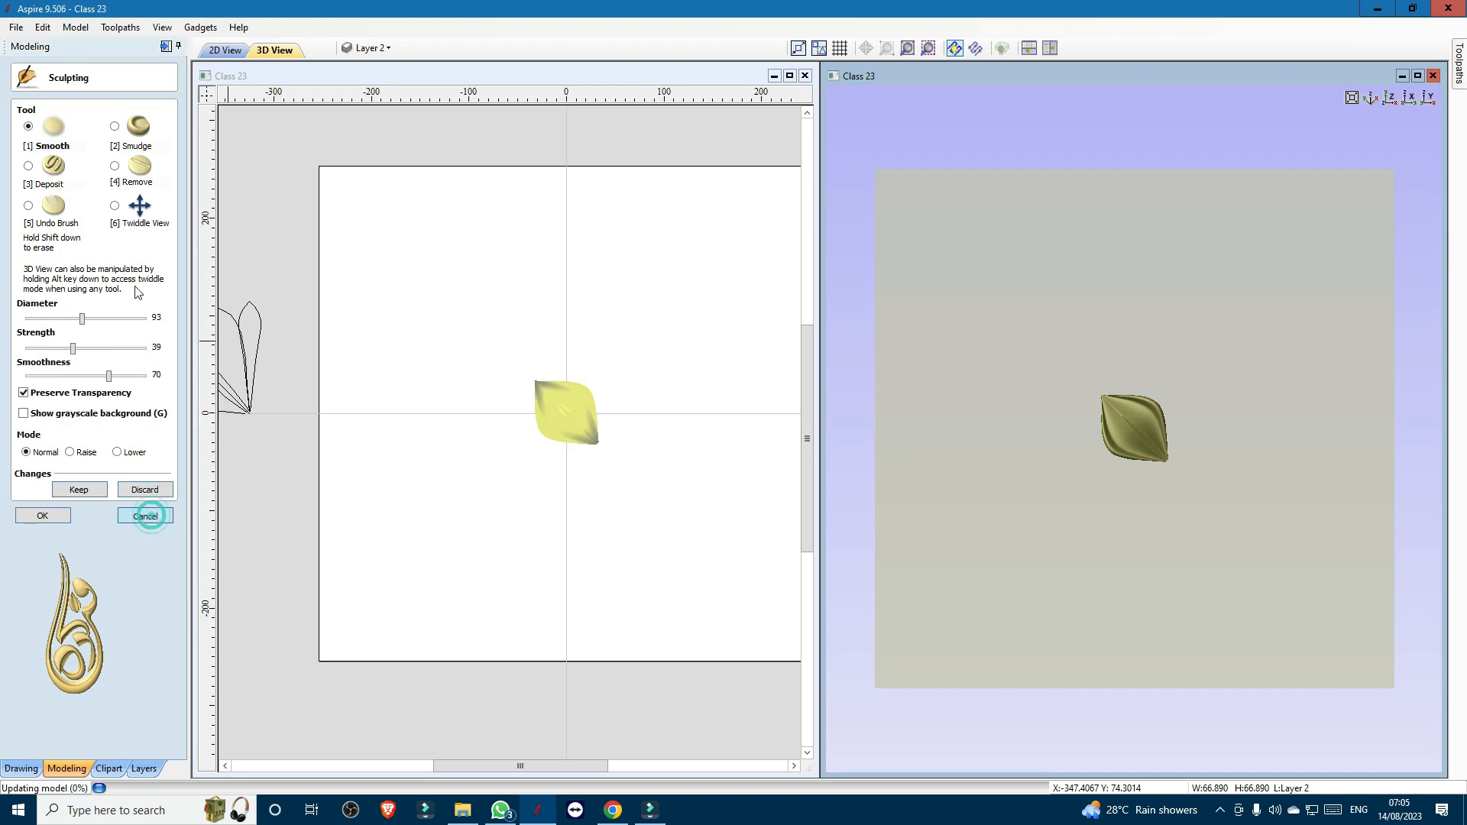
click(571, 422)
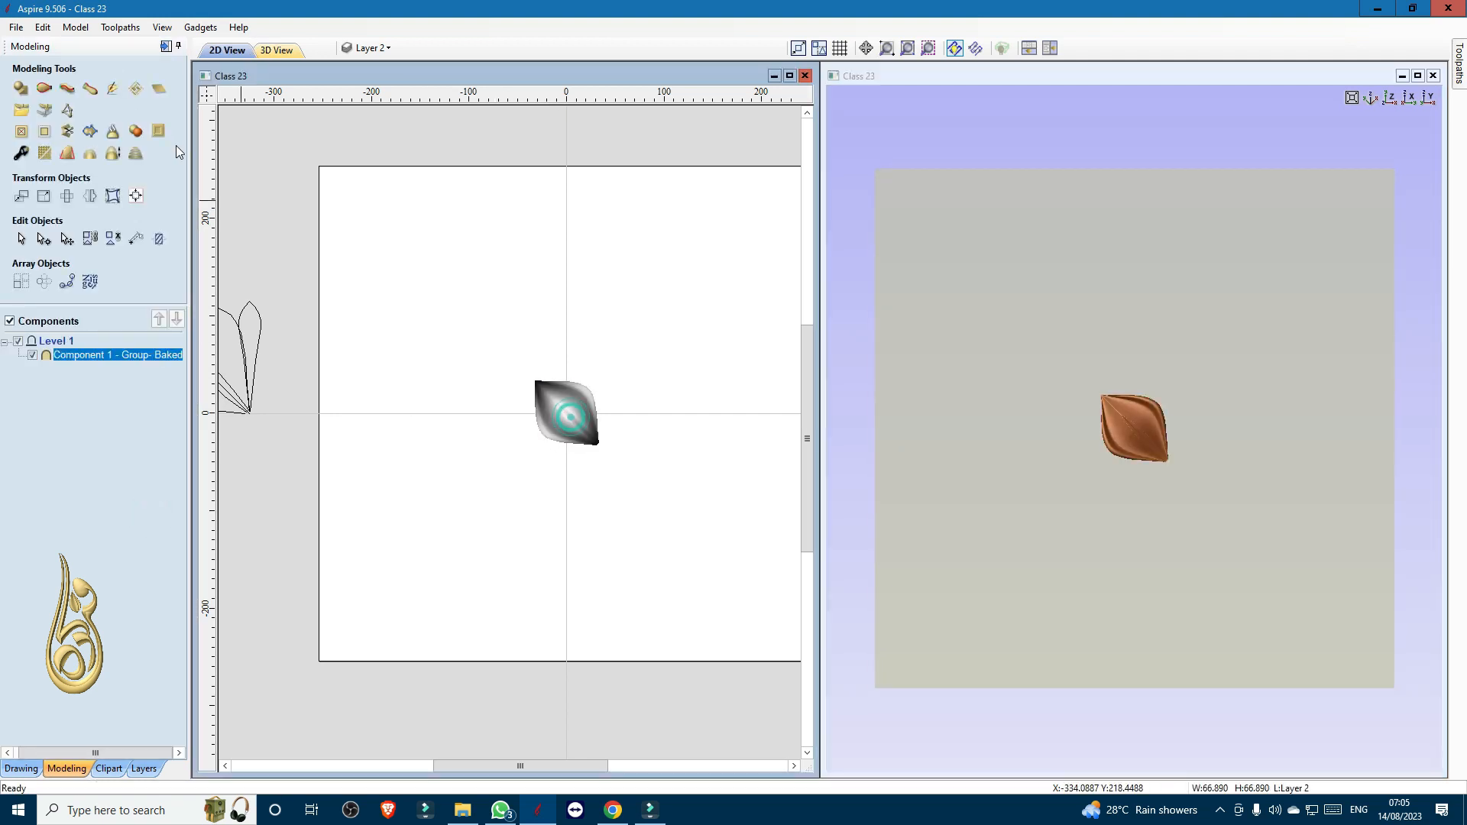
click(136, 90)
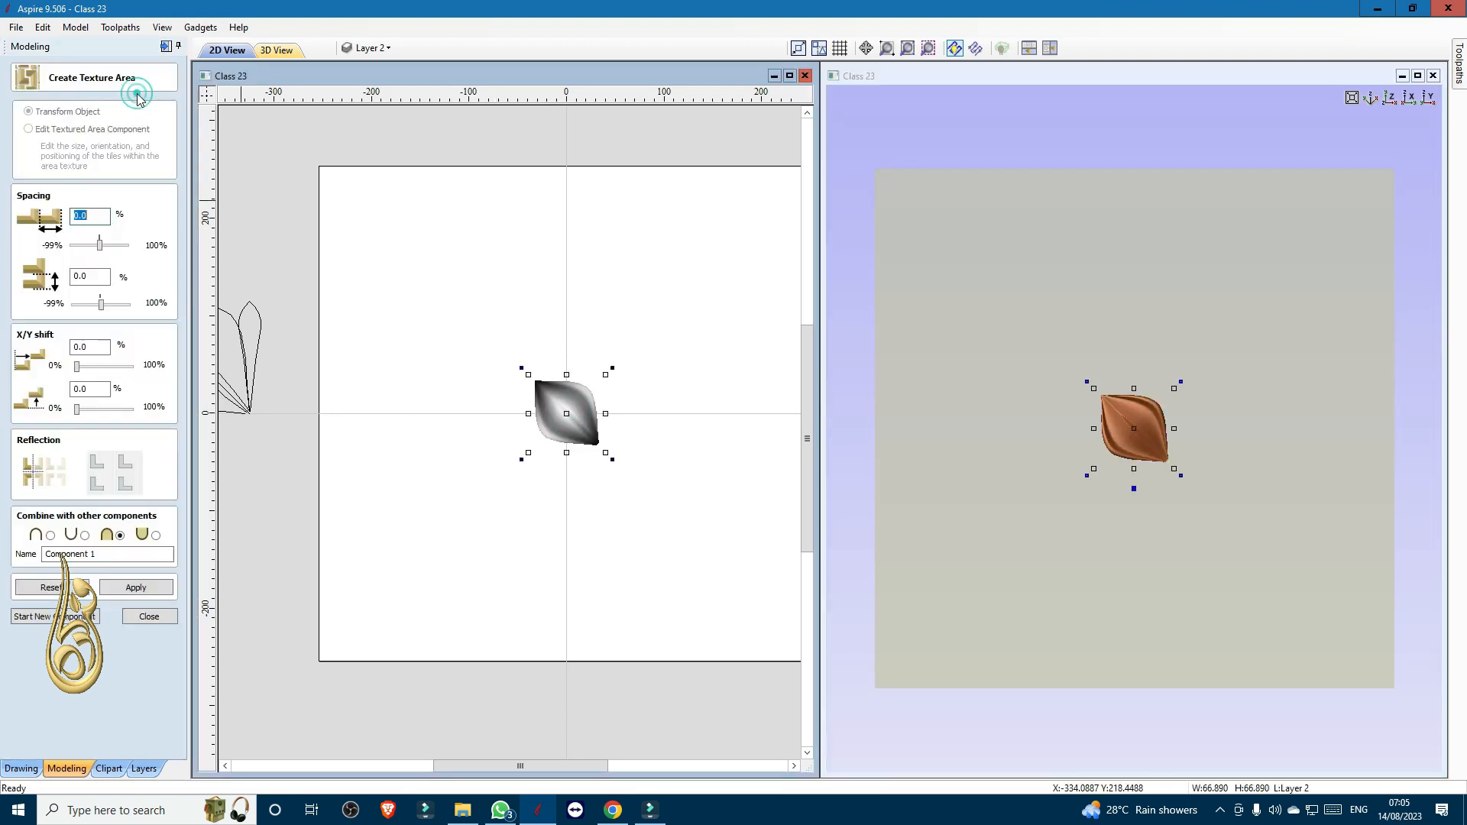
click(153, 593)
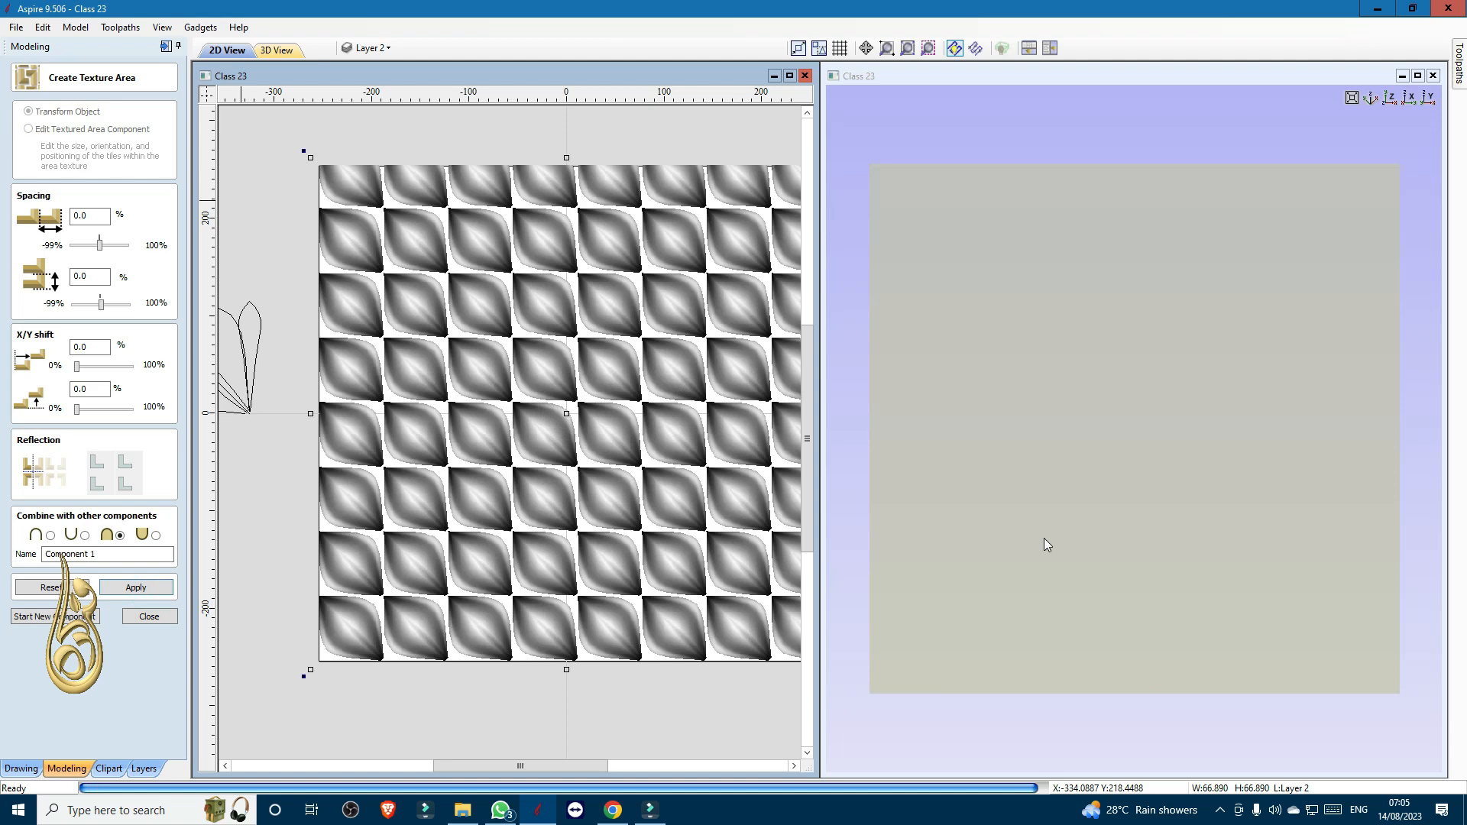
- Set the texture's horizontal and vertical spacing to 15% and apply it to the leaf tiles
scroll(1121, 513, up, 4)
scroll(1121, 513, down, 2)
scroll(1121, 513, down, 4)
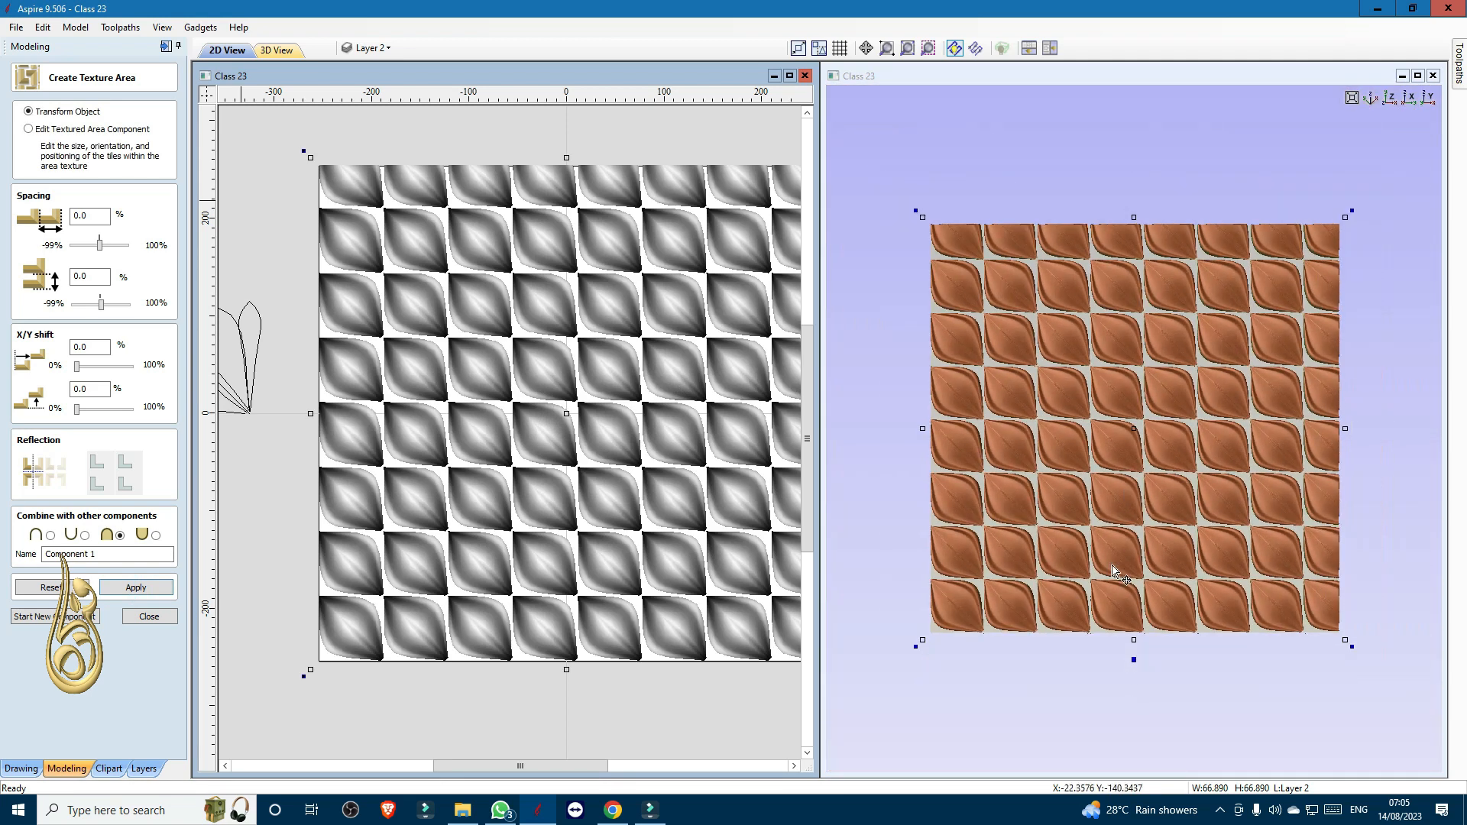
scroll(1180, 525, up, 1)
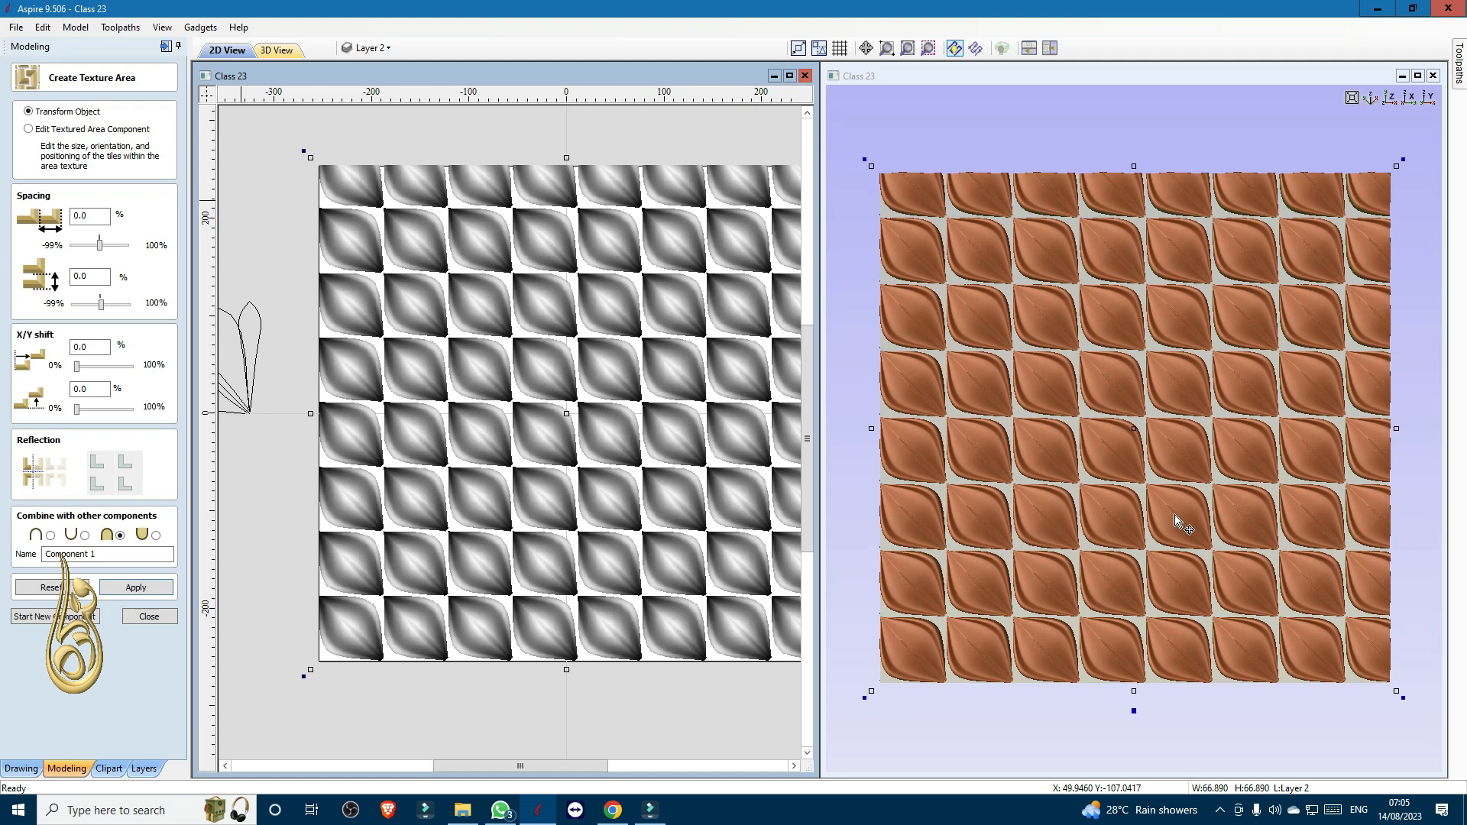
scroll(1108, 412, down, 2)
scroll(1109, 416, up, 3)
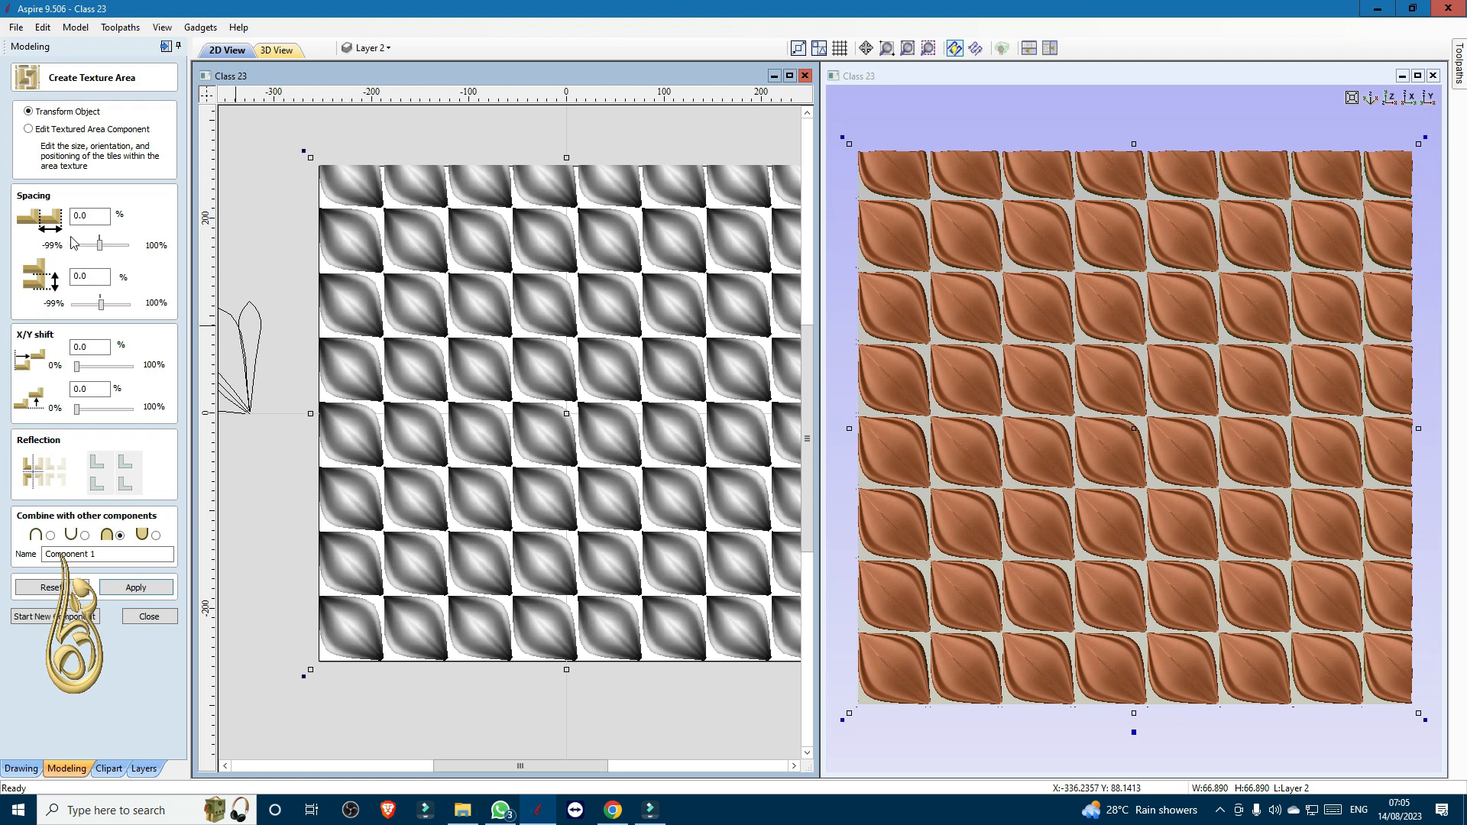
double_click(90, 216)
text(15)
double_click(88, 271)
text(15)
click(140, 591)
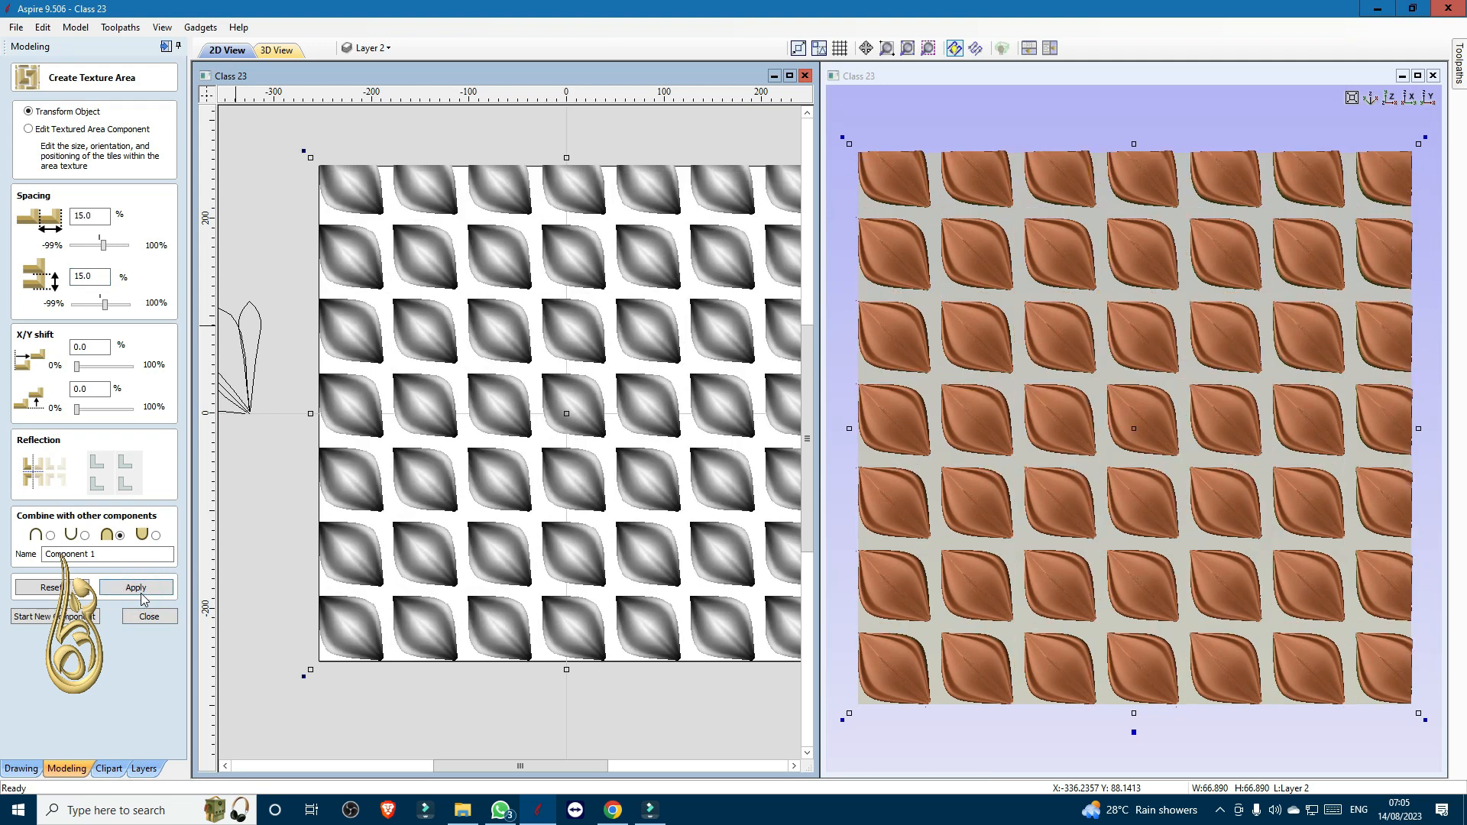
- Examine the gaps between the leaf tiles across the whole texture in the 3D and 2D views
scroll(1089, 496, down, 2)
scroll(1093, 498, up, 3)
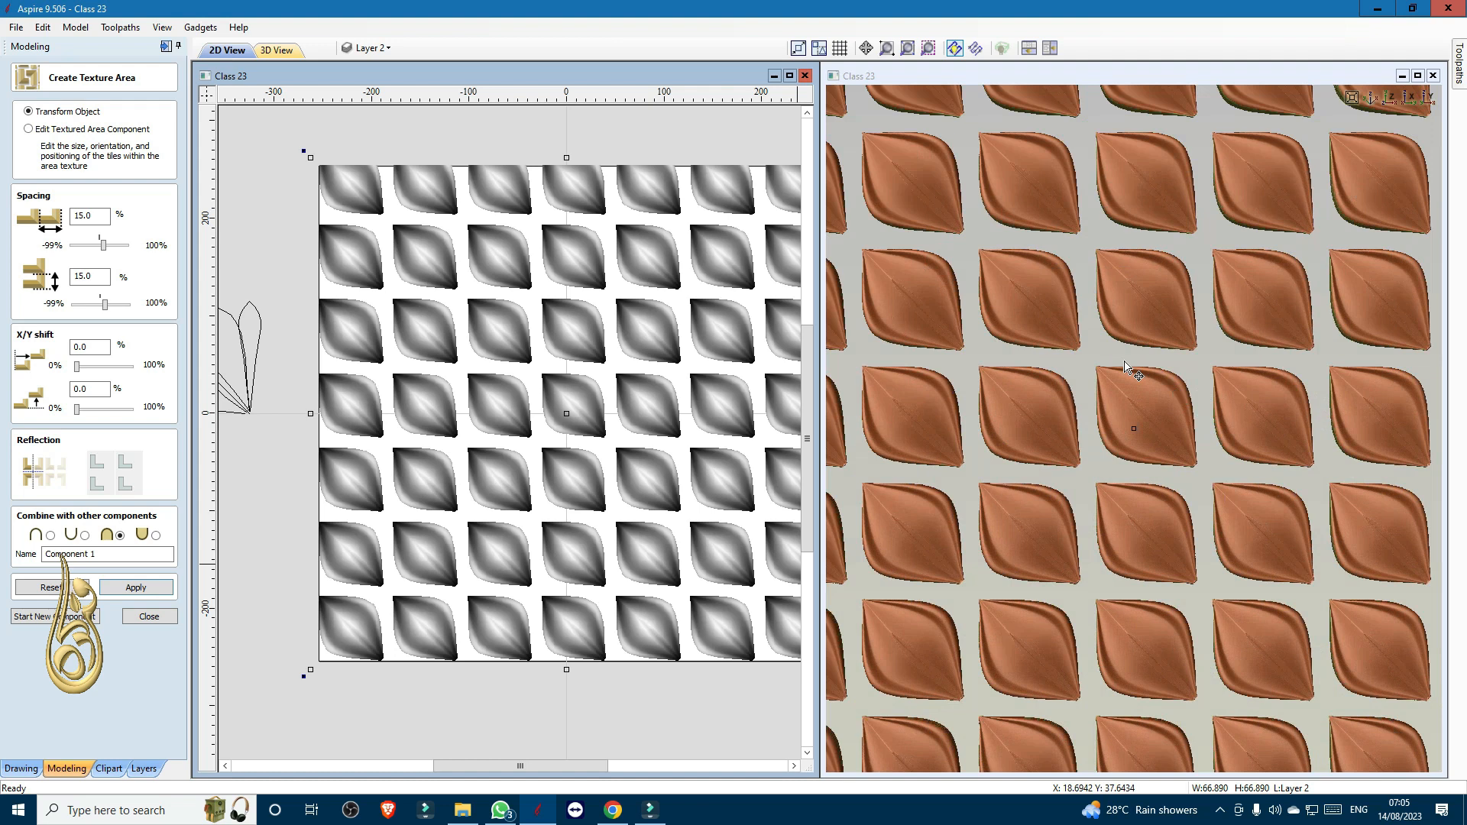
scroll(1039, 428, down, 1)
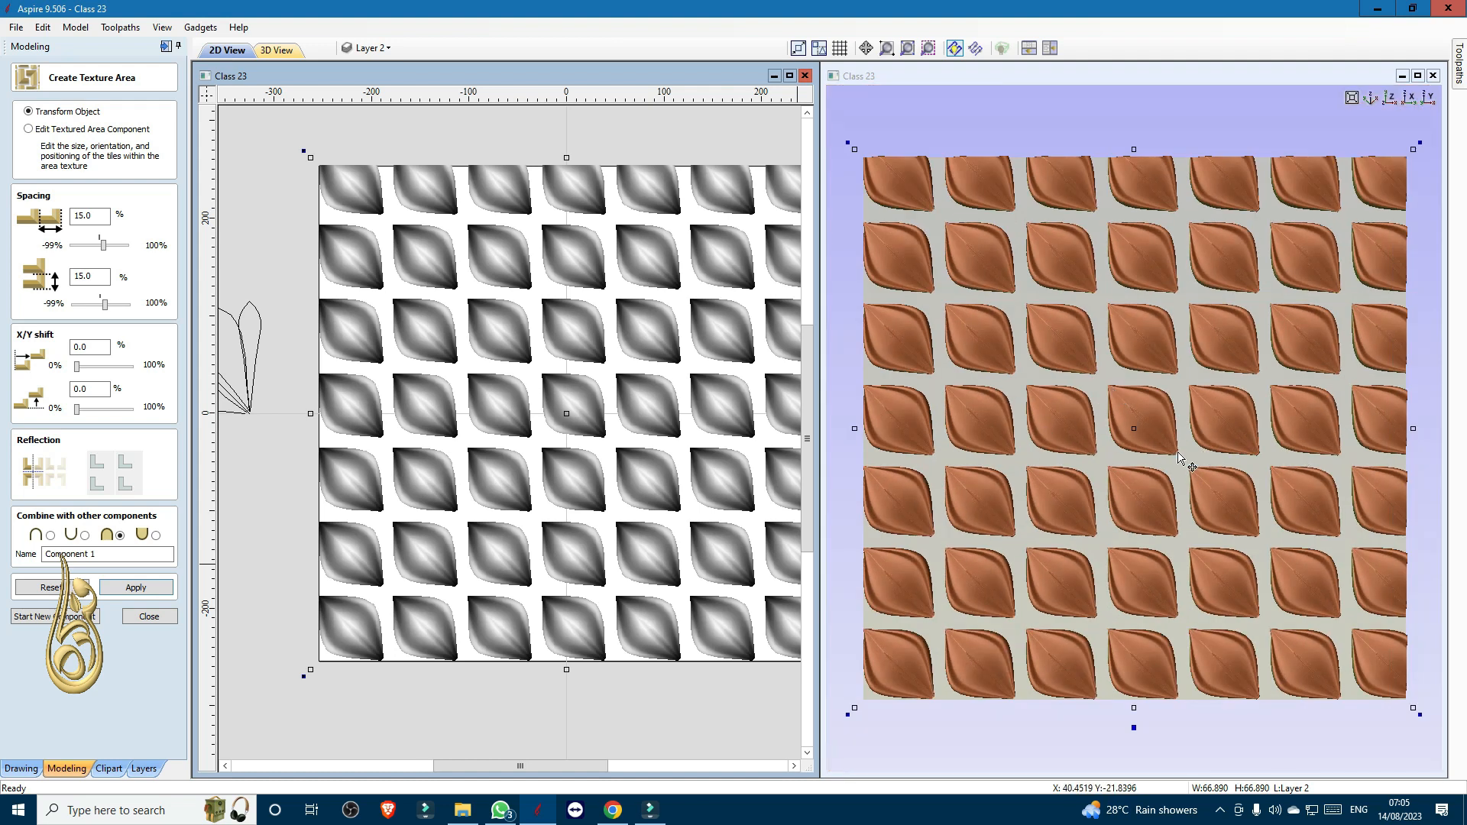
scroll(661, 416, down, 2)
scroll(749, 367, up, 1)
scroll(749, 367, down, 2)
scroll(1231, 354, down, 1)
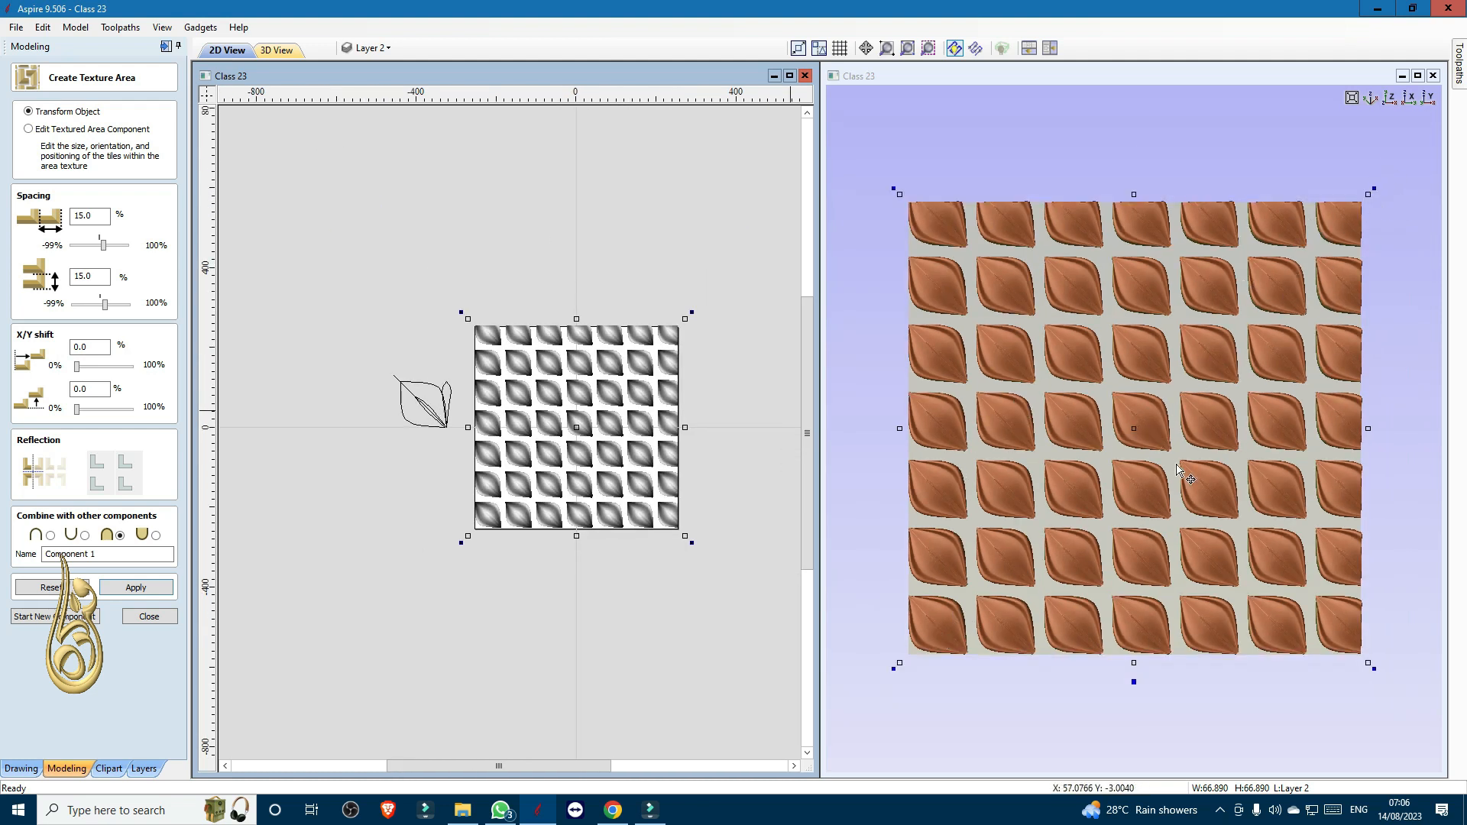
scroll(1180, 474, up, 2)
scroll(1180, 458, down, 3)
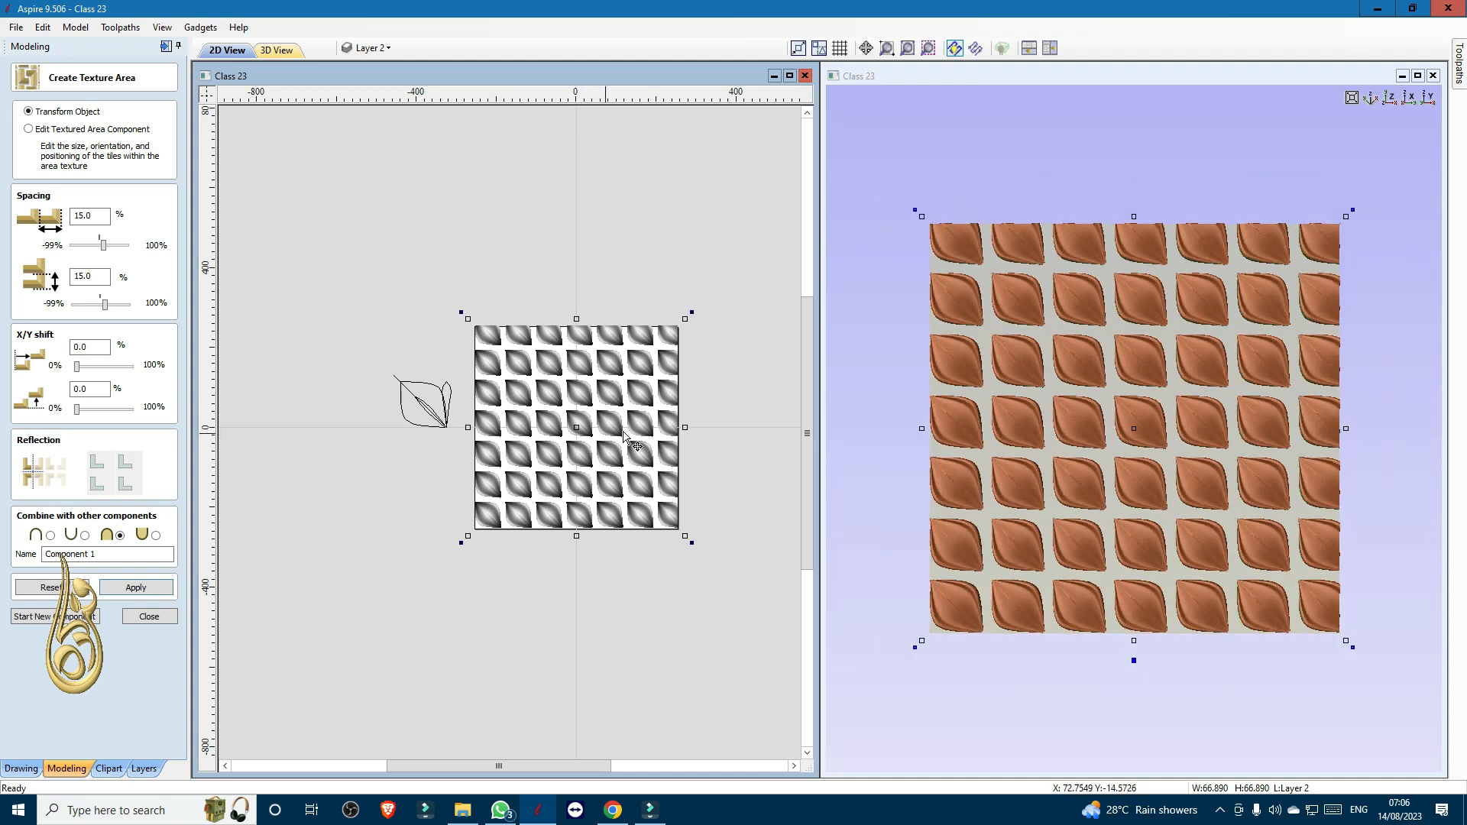
scroll(624, 430, up, 2)
- Set the texture's X shift to 12% and apply it to the leaf rows
double_click(89, 346)
text(1)
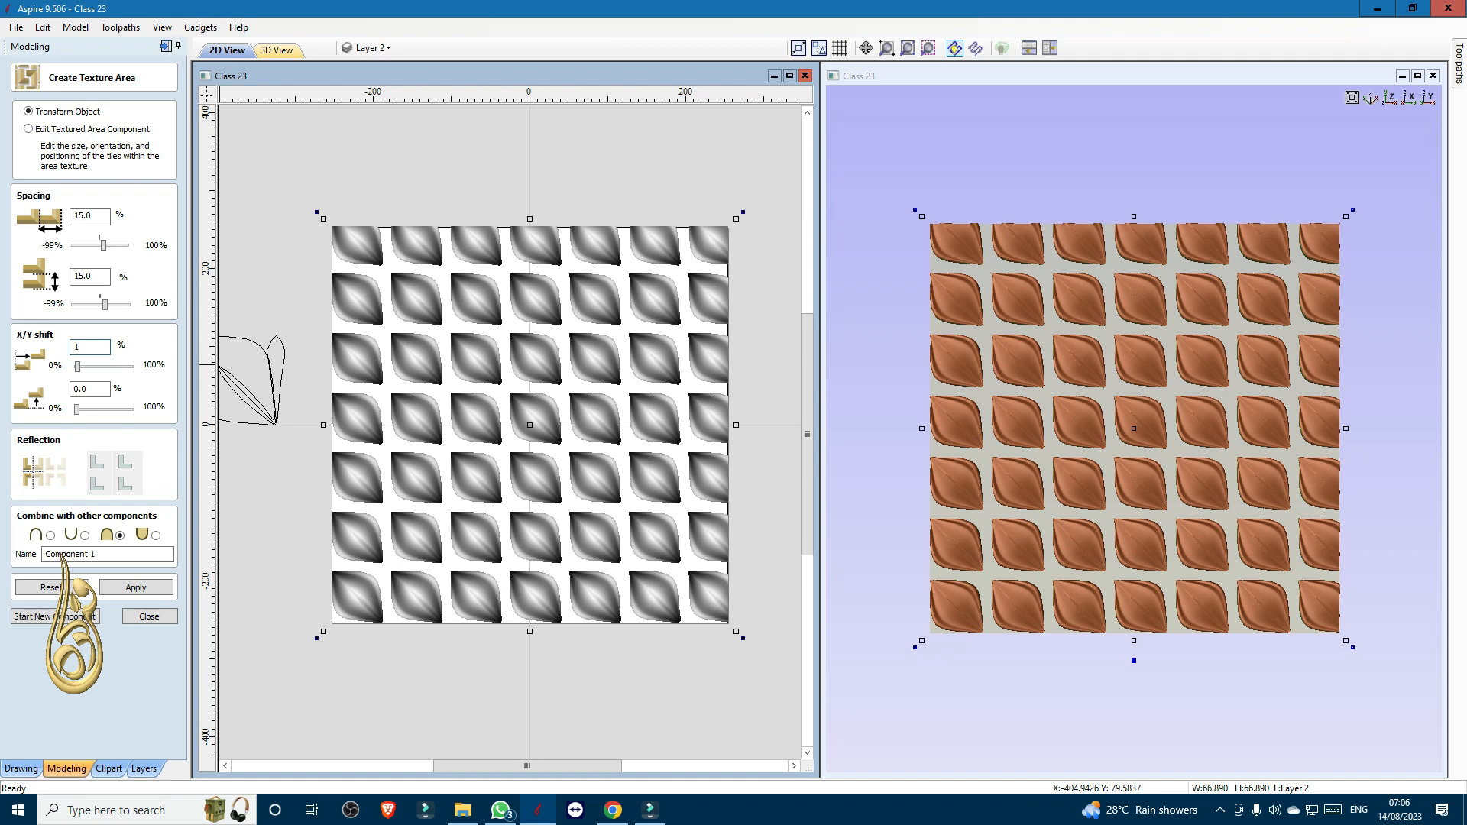
text(2)
click(147, 588)
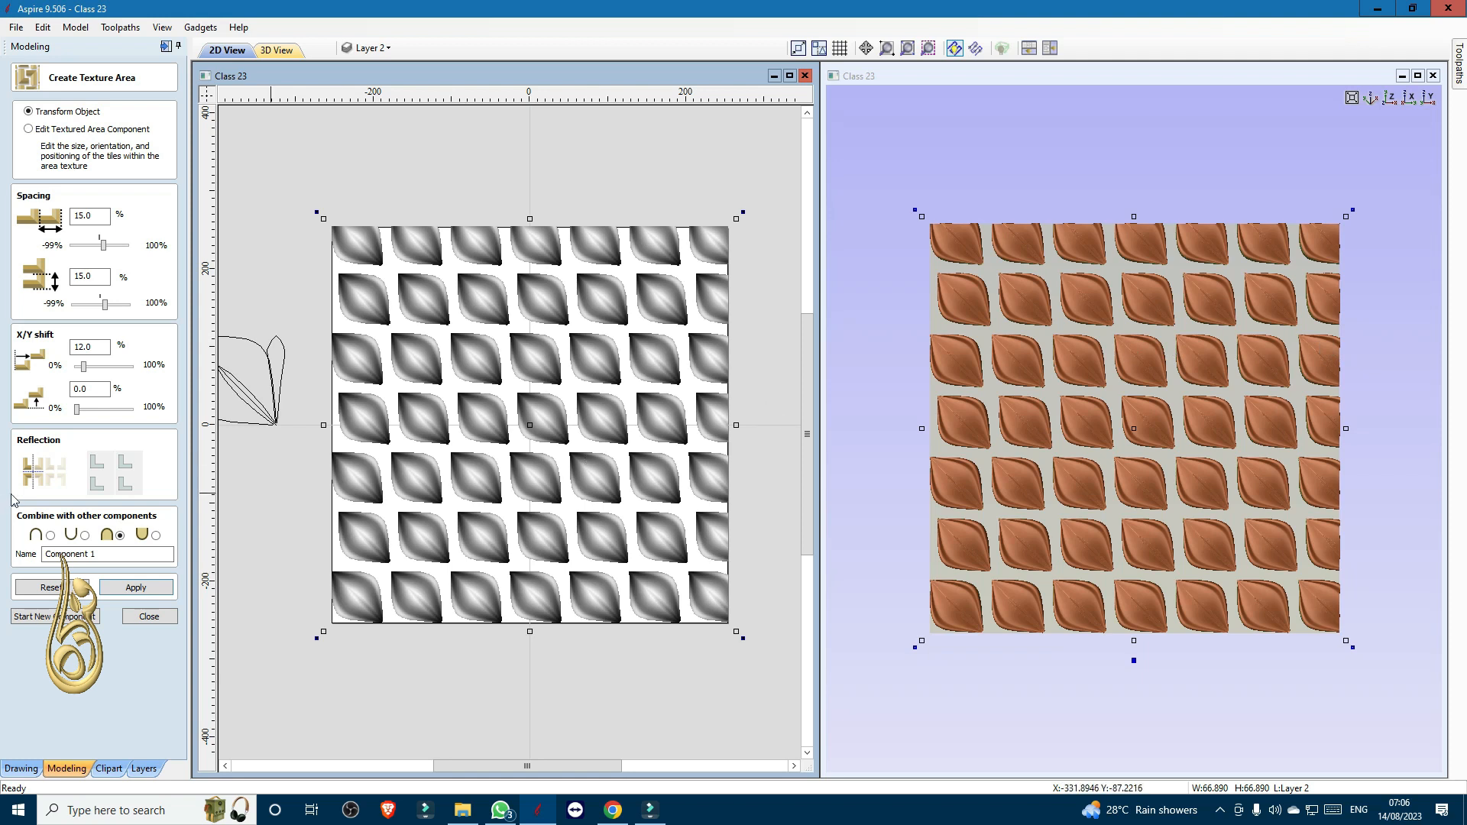
- Set the texture's X shift back to 0% and apply it
double_click(89, 347)
text(0)
click(149, 592)
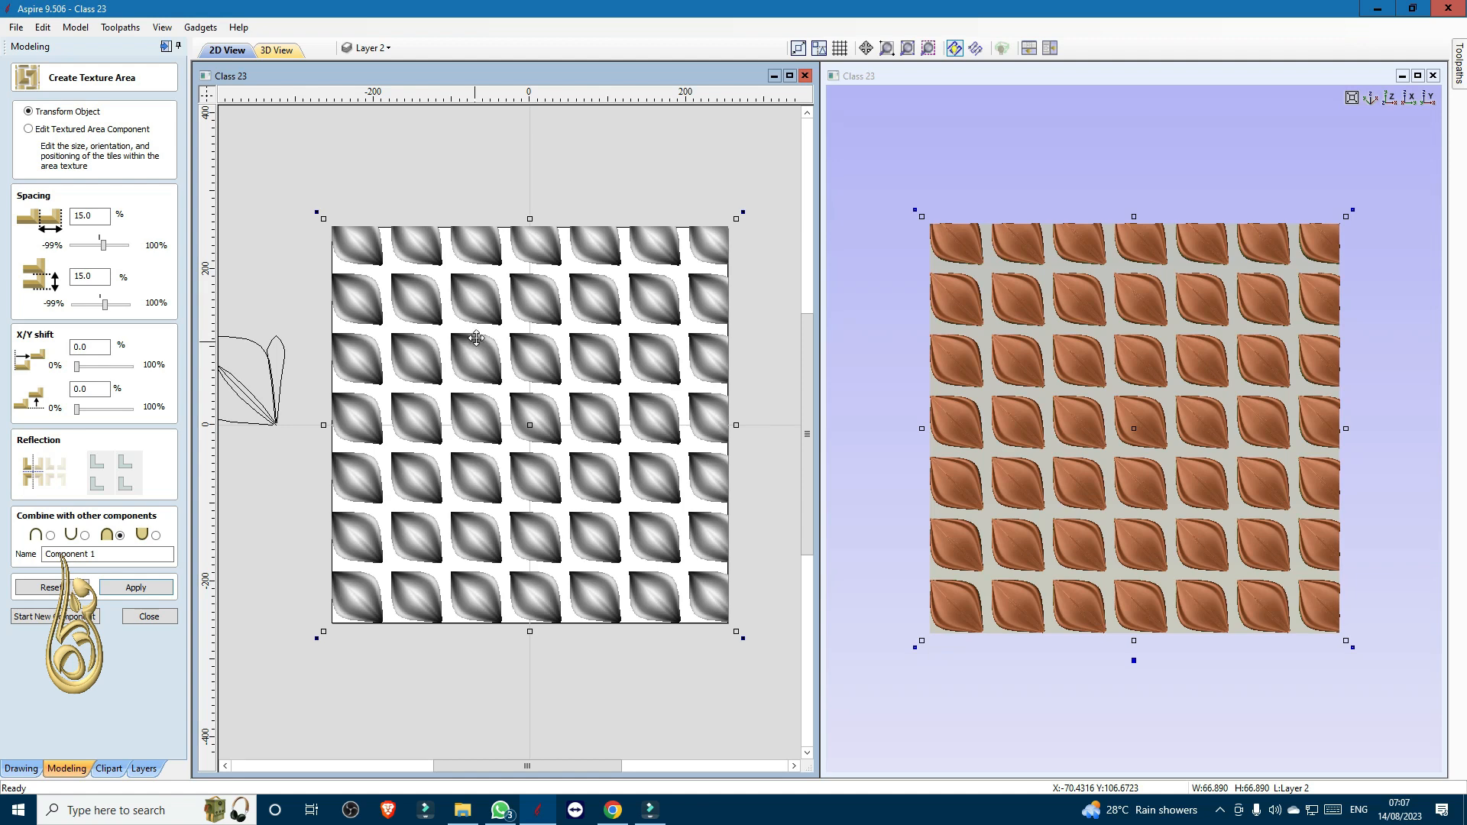
- Set the texture's horizontal spacing to -25% so the leaf tiles overlap within each row
scroll(1161, 459, up, 2)
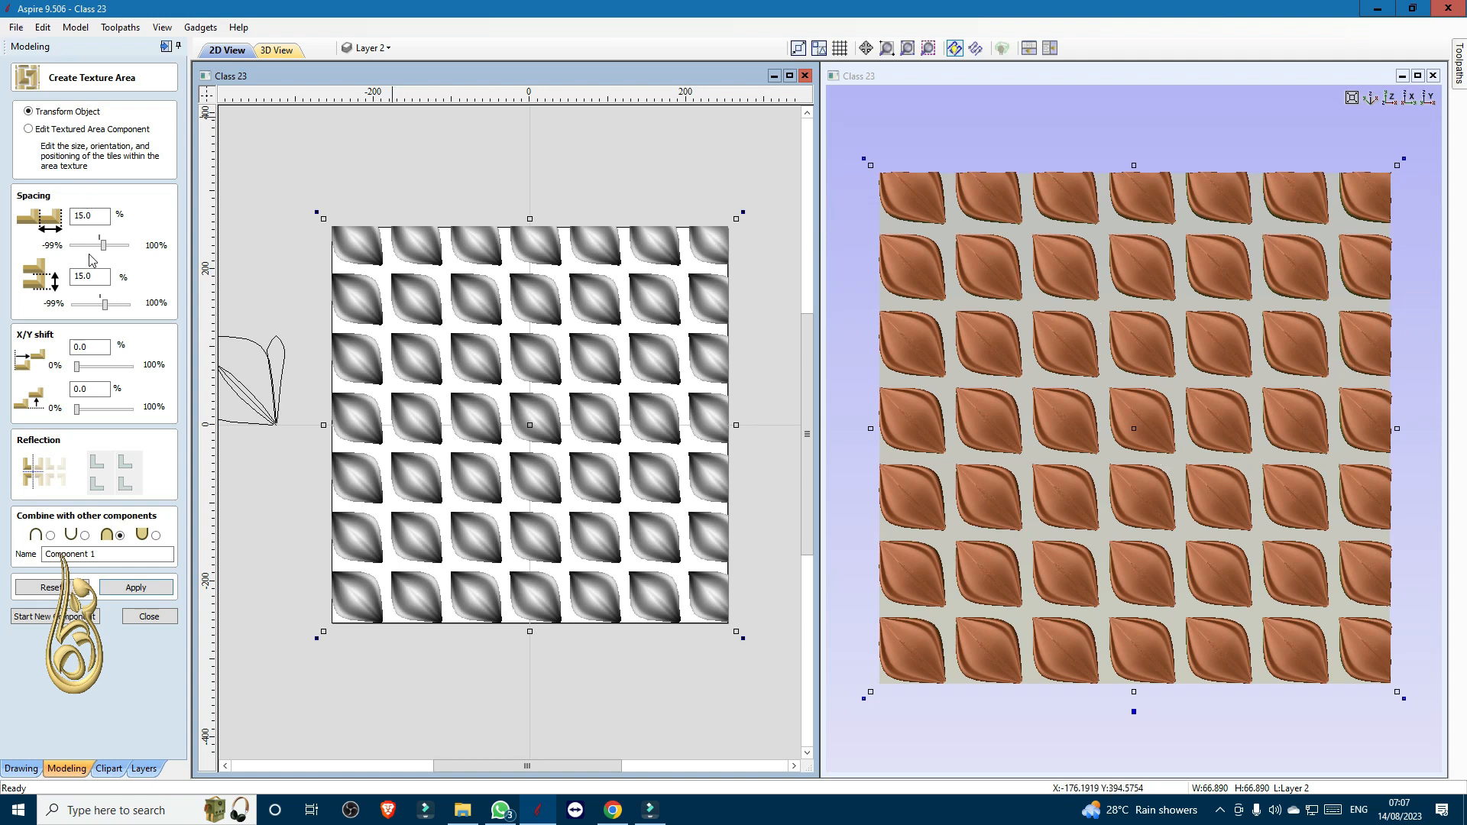
drag(102, 246, 95, 253)
drag(94, 253, 94, 252)
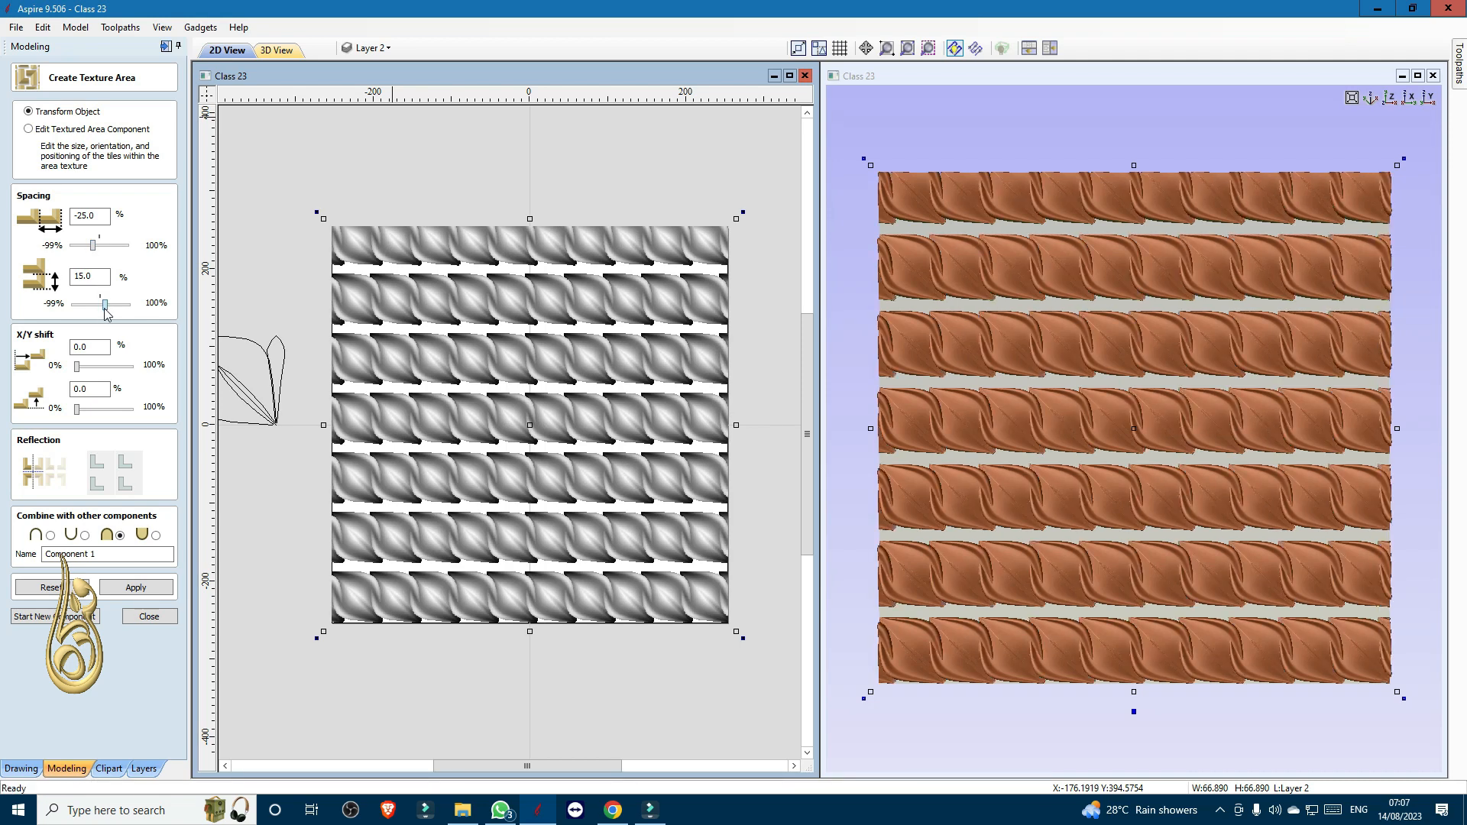
- Set the texture's vertical spacing to -22% so the leaf rows overlap, and deselect the texture
drag(105, 309, 96, 308)
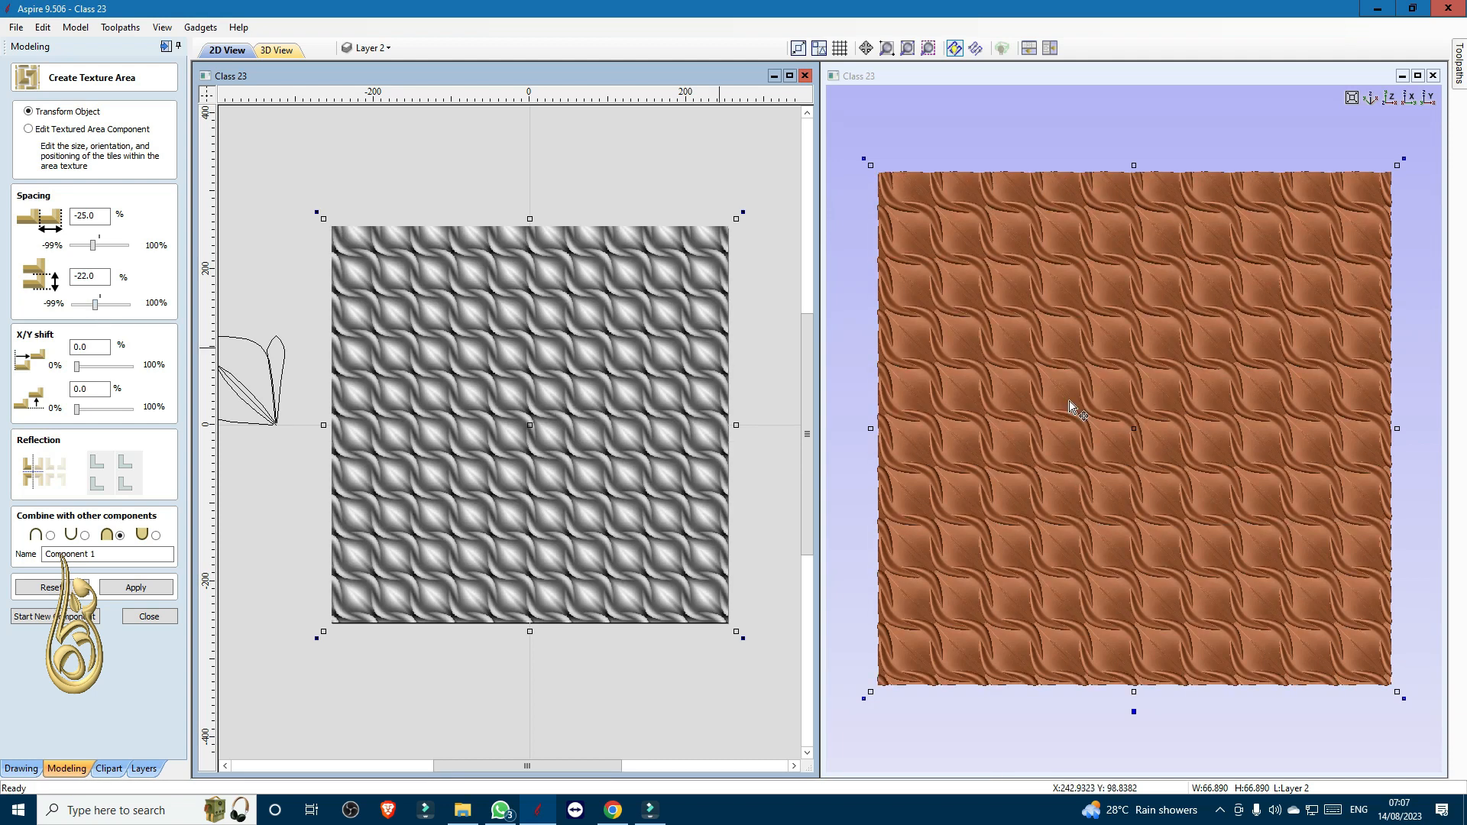
scroll(1129, 480, up, 3)
scroll(1129, 479, down, 3)
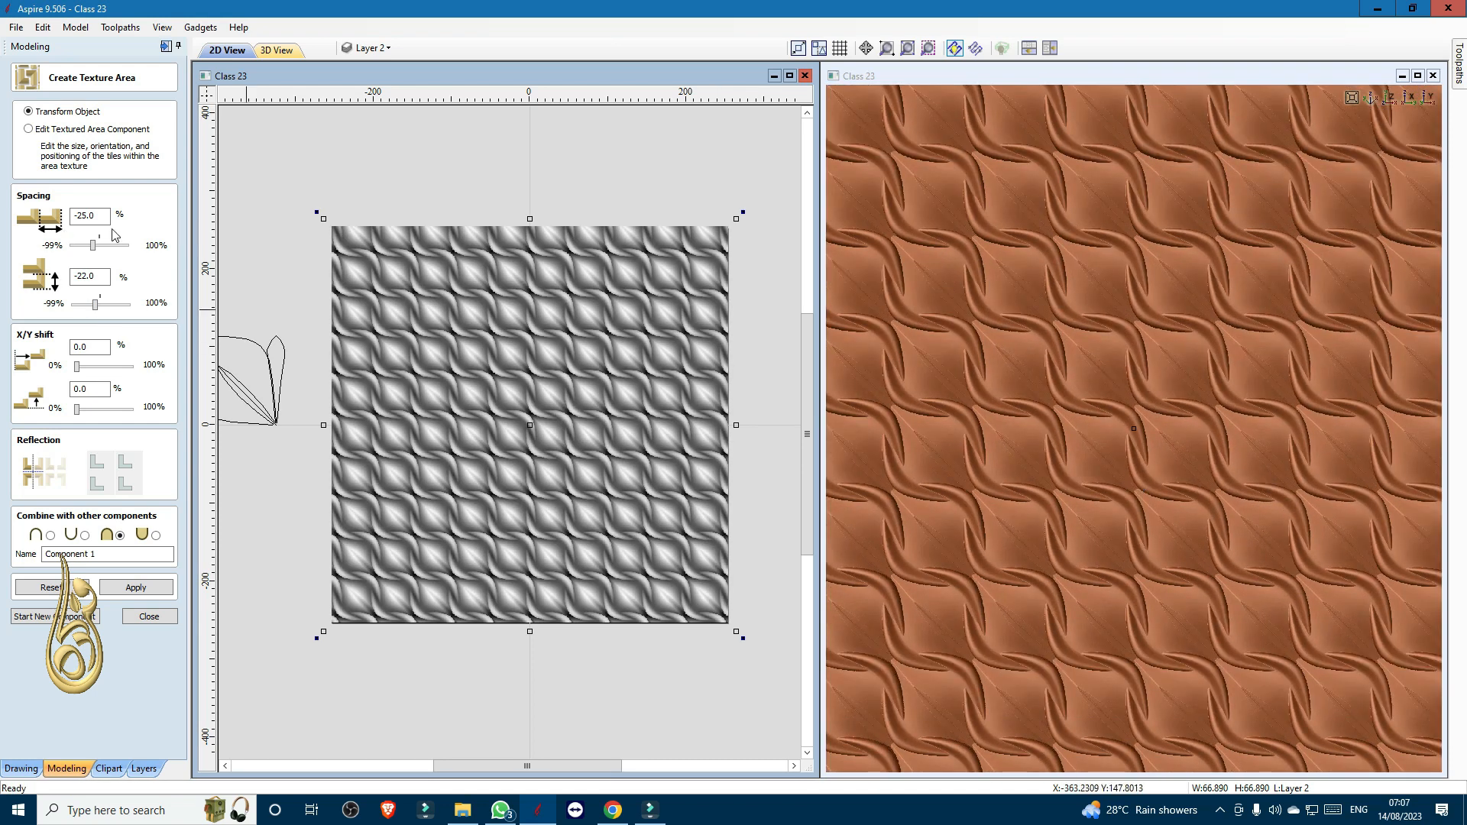
scroll(1043, 649, up, 4)
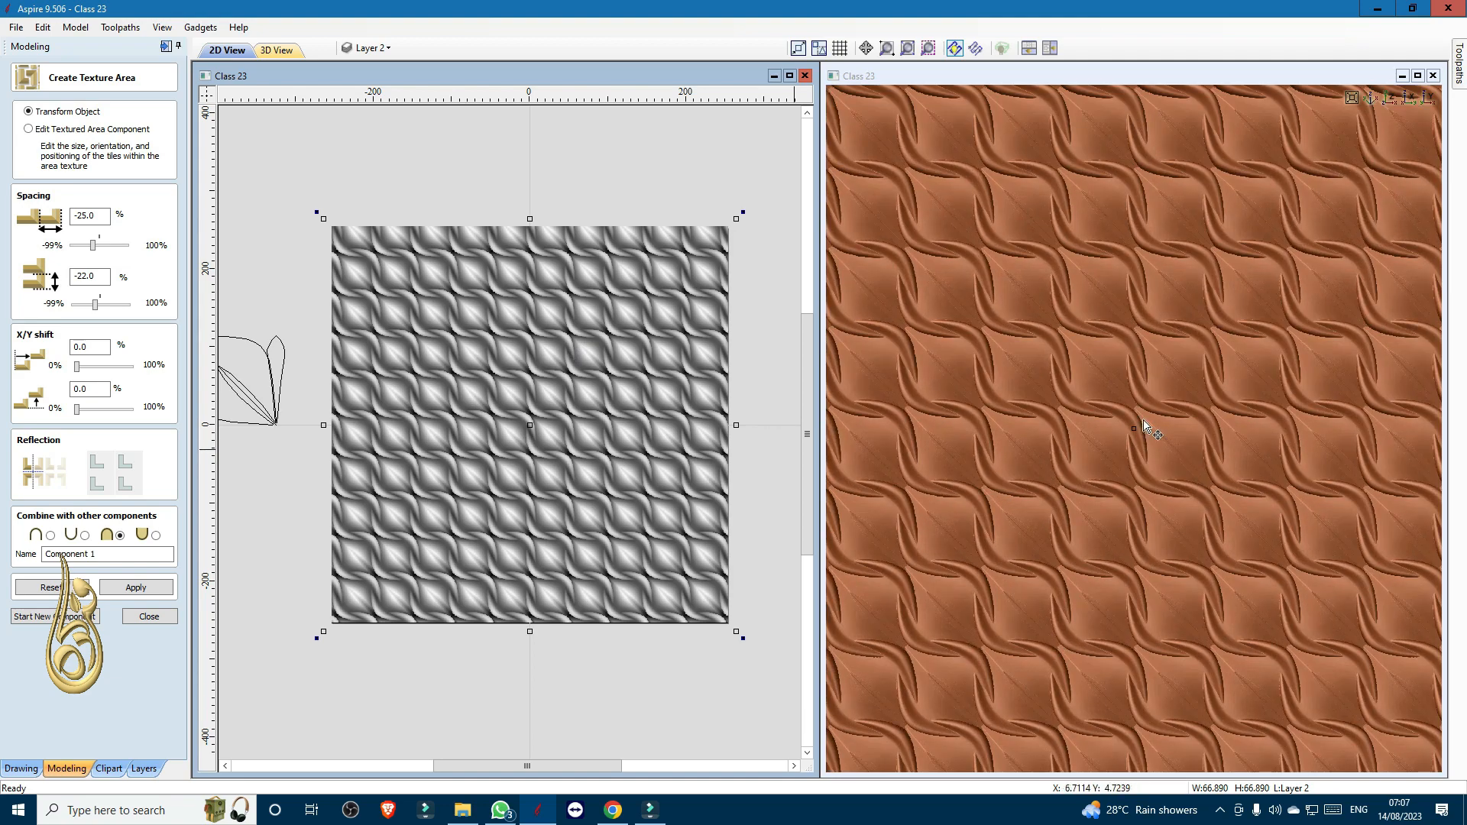
scroll(1123, 581, down, 3)
click(636, 718)
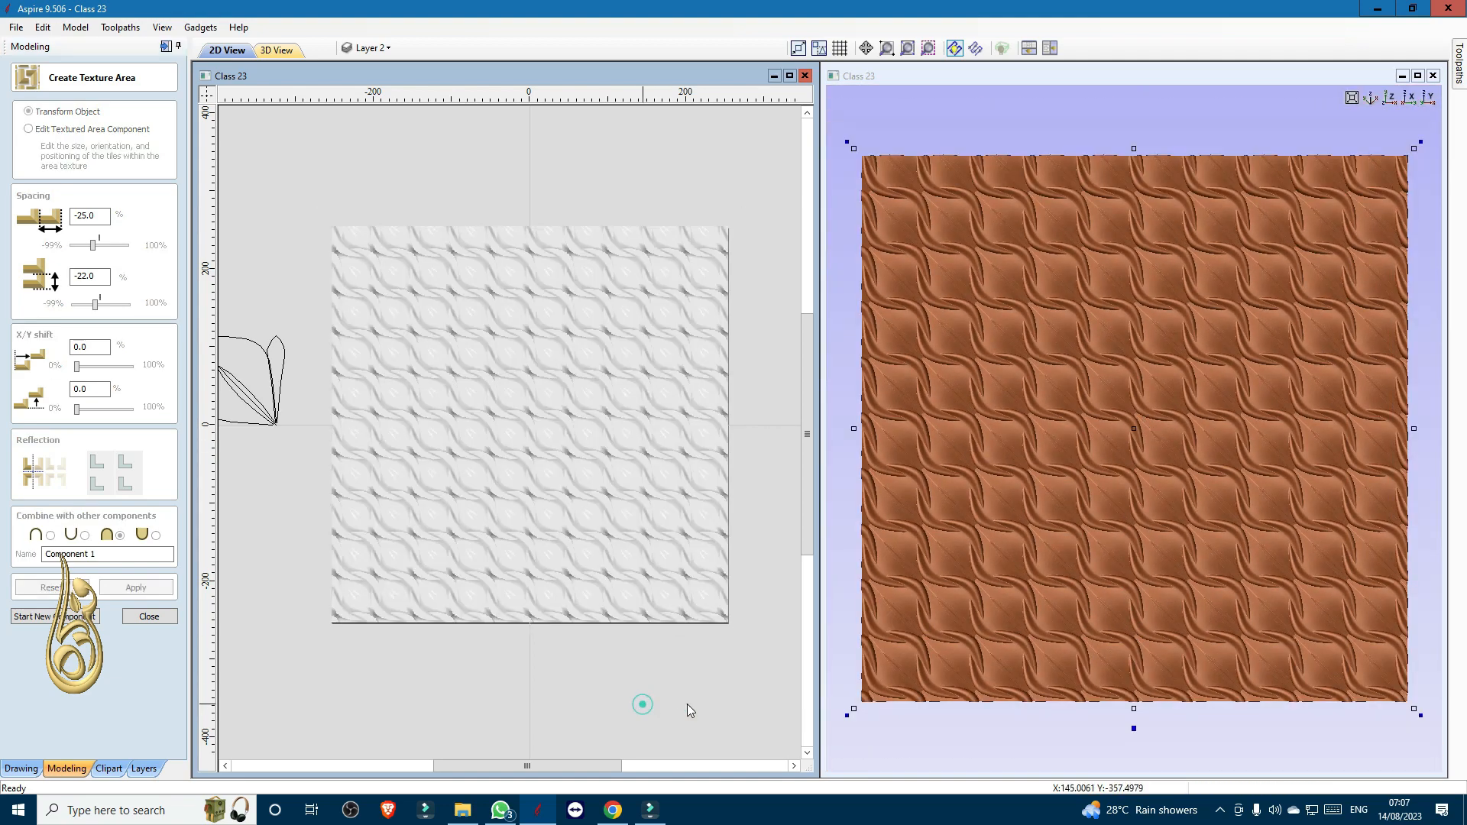
scroll(1034, 532, up, 3)
scroll(1034, 530, down, 3)
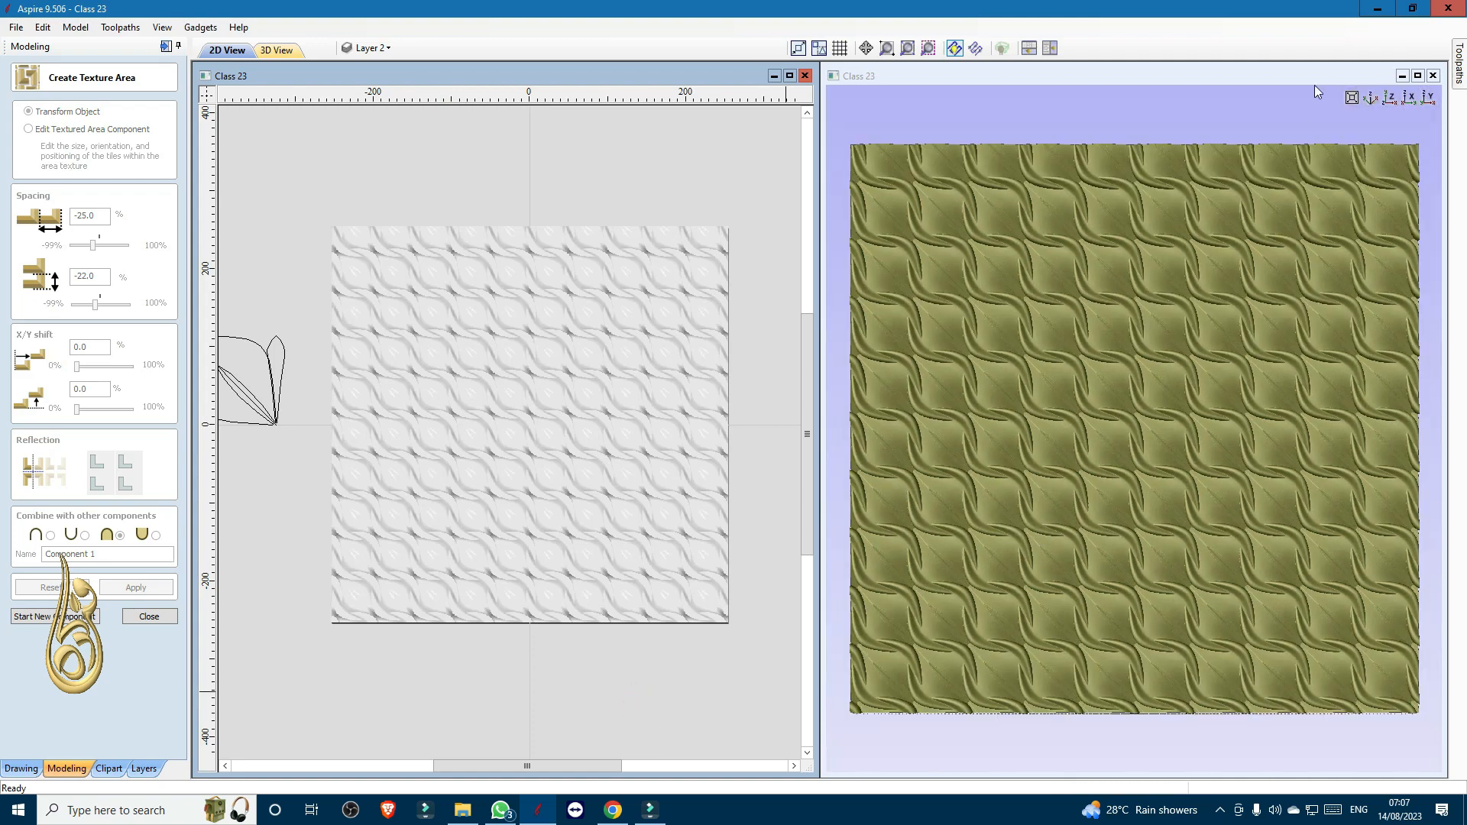
- Examine the overlapping leaf texture from several angles in a full-size 3D view and in the 2D view
click(1417, 75)
drag(793, 463, 801, 430)
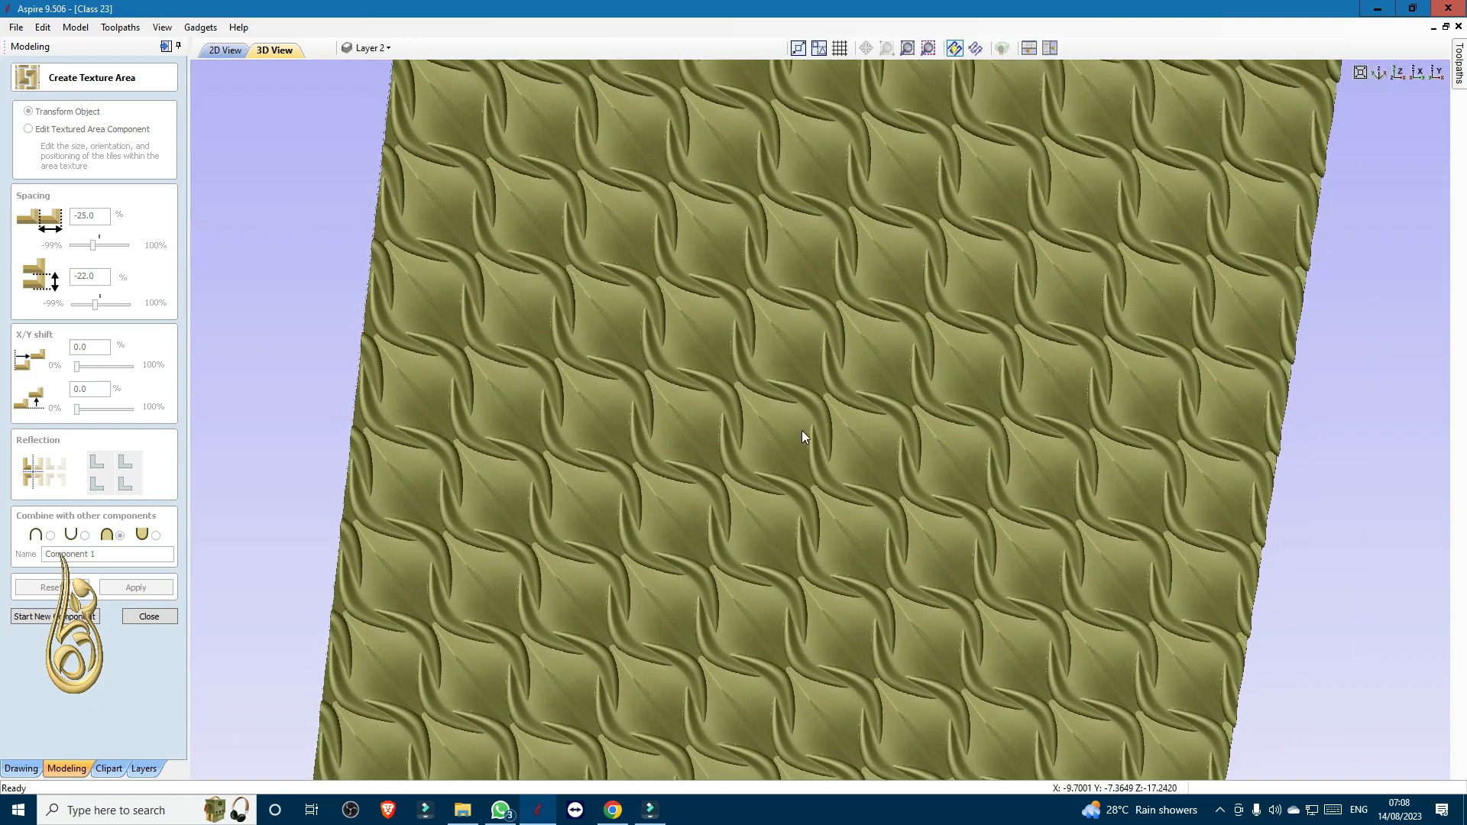
scroll(801, 429, down, 5)
drag(832, 547, 831, 421)
scroll(840, 561, up, 4)
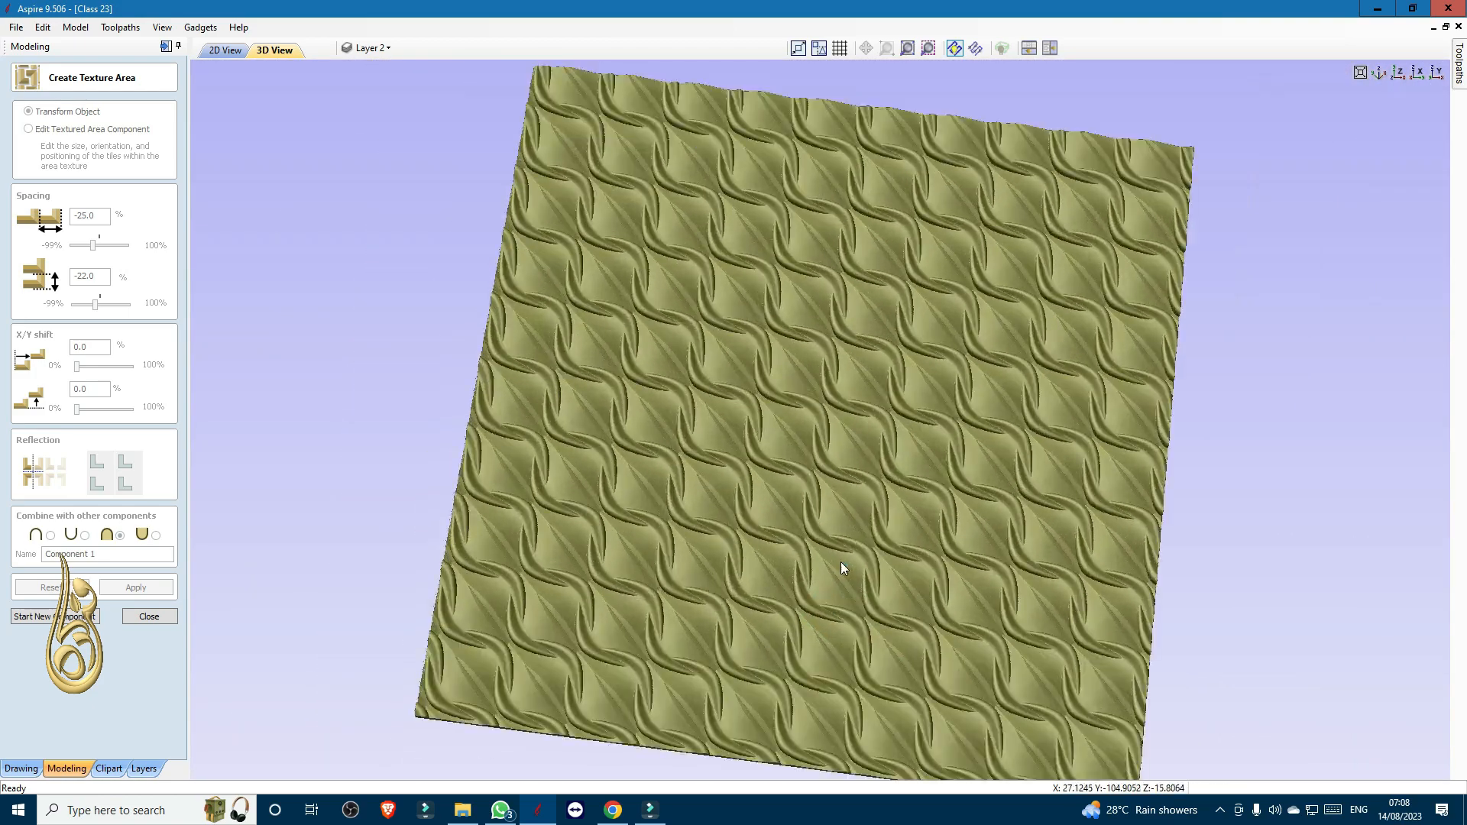
drag(680, 475, 858, 456)
scroll(859, 456, down, 5)
drag(877, 382, 796, 436)
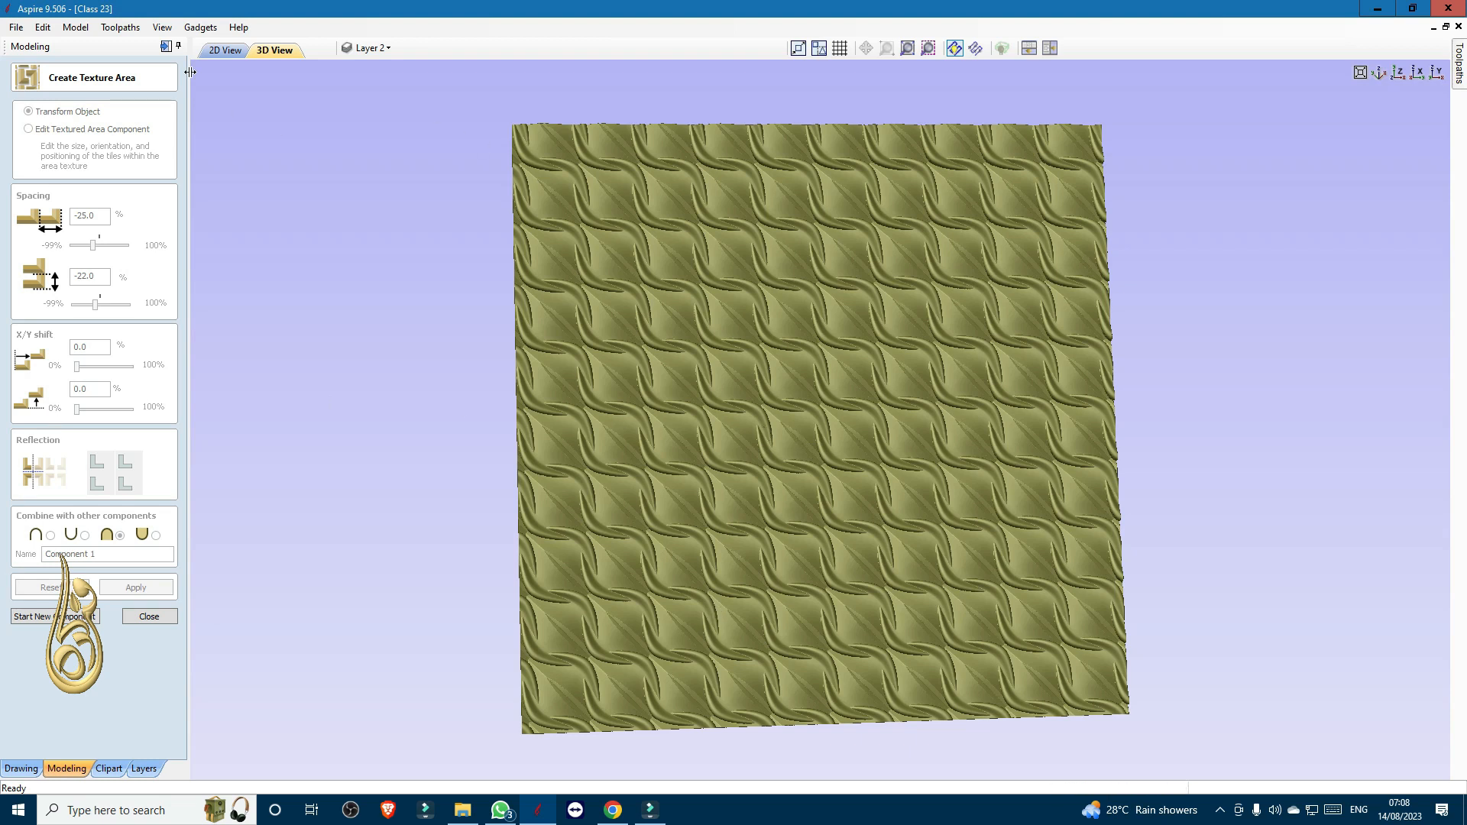
click(222, 50)
scroll(1075, 427, down, 3)
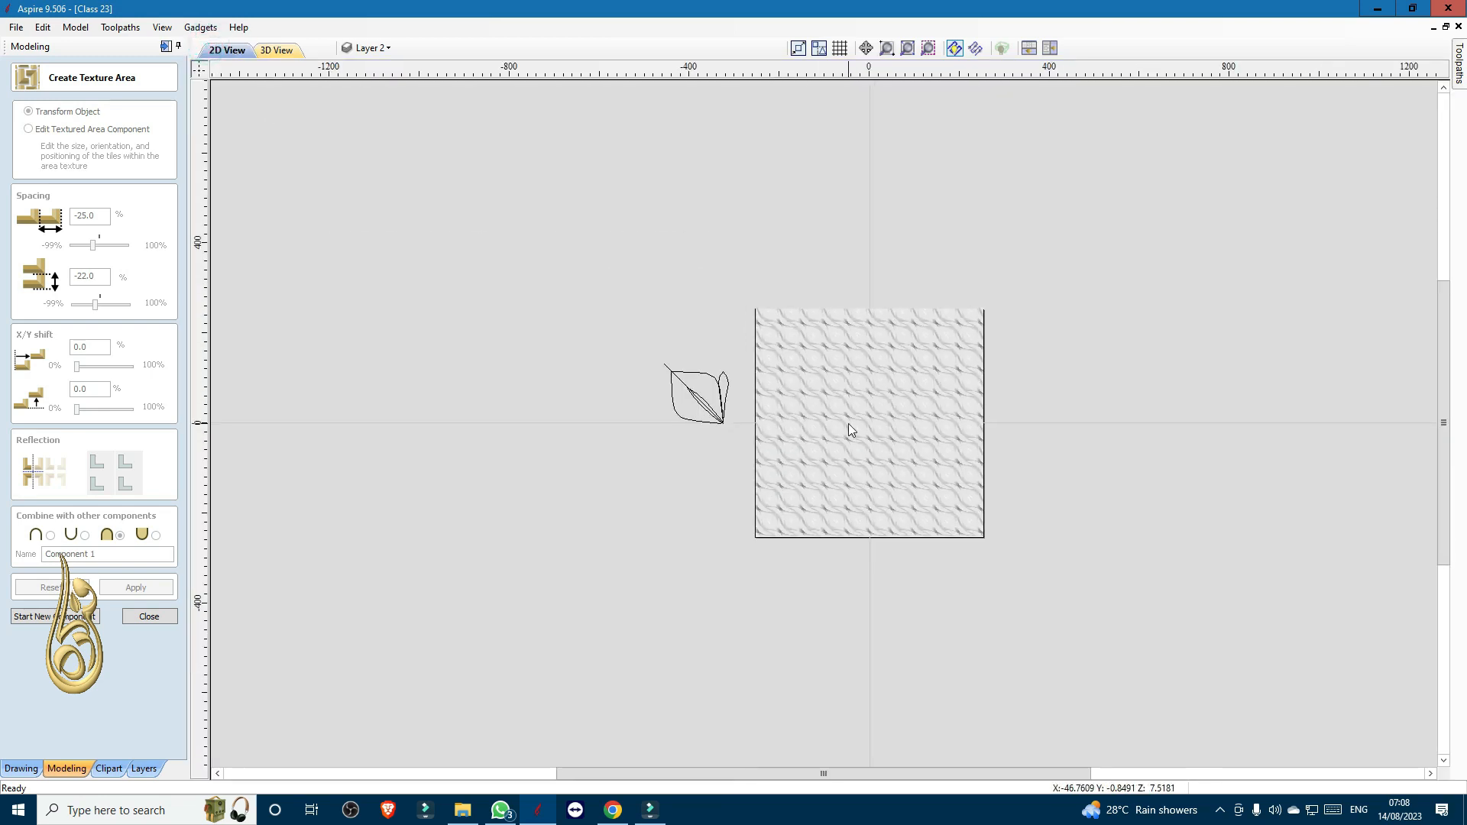
scroll(848, 423, up, 2)
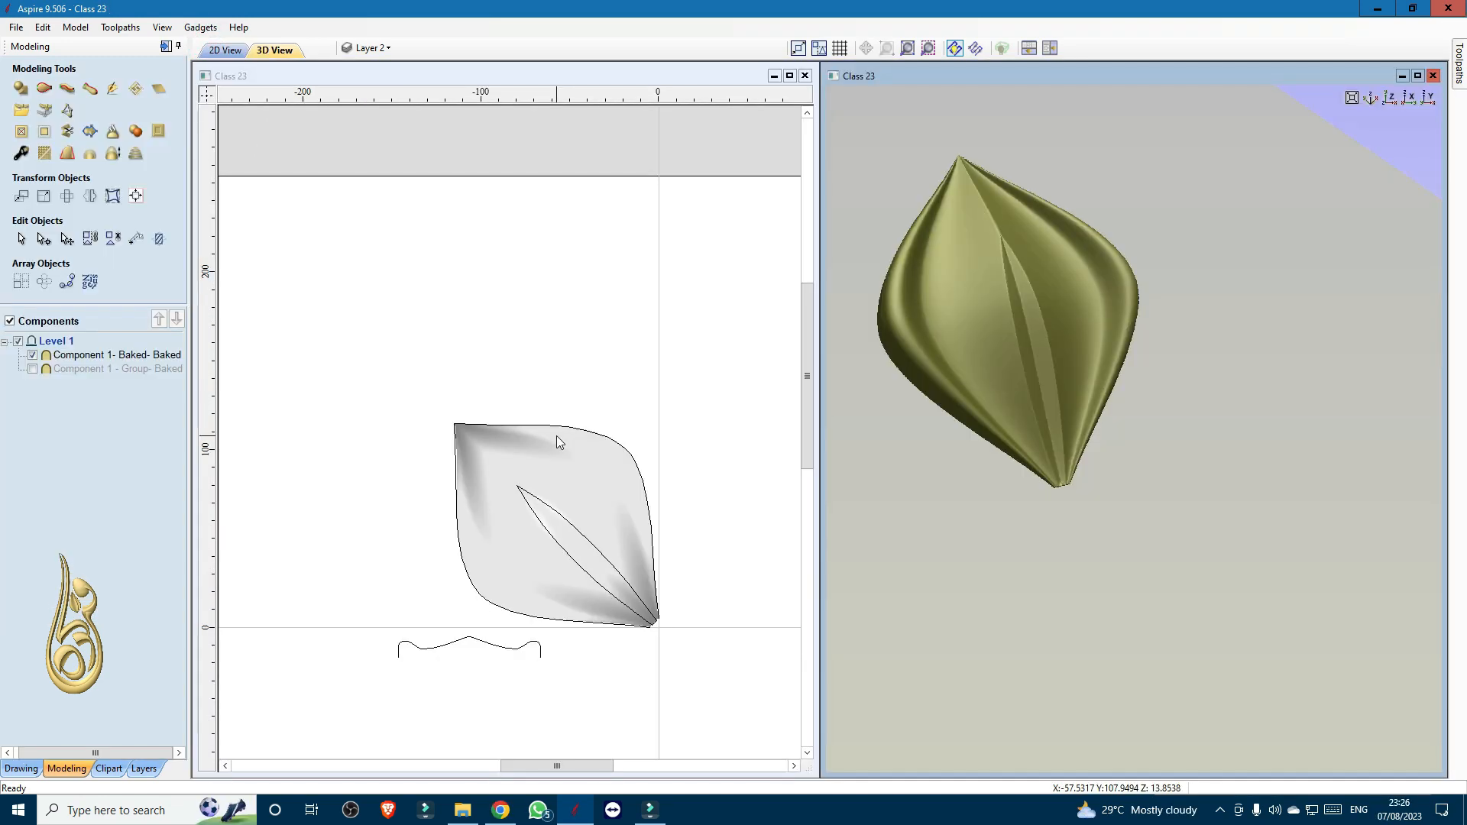
- Create a mirrored copy of the leaf component across the job's vertical centre line
scroll(556, 435, down, 1)
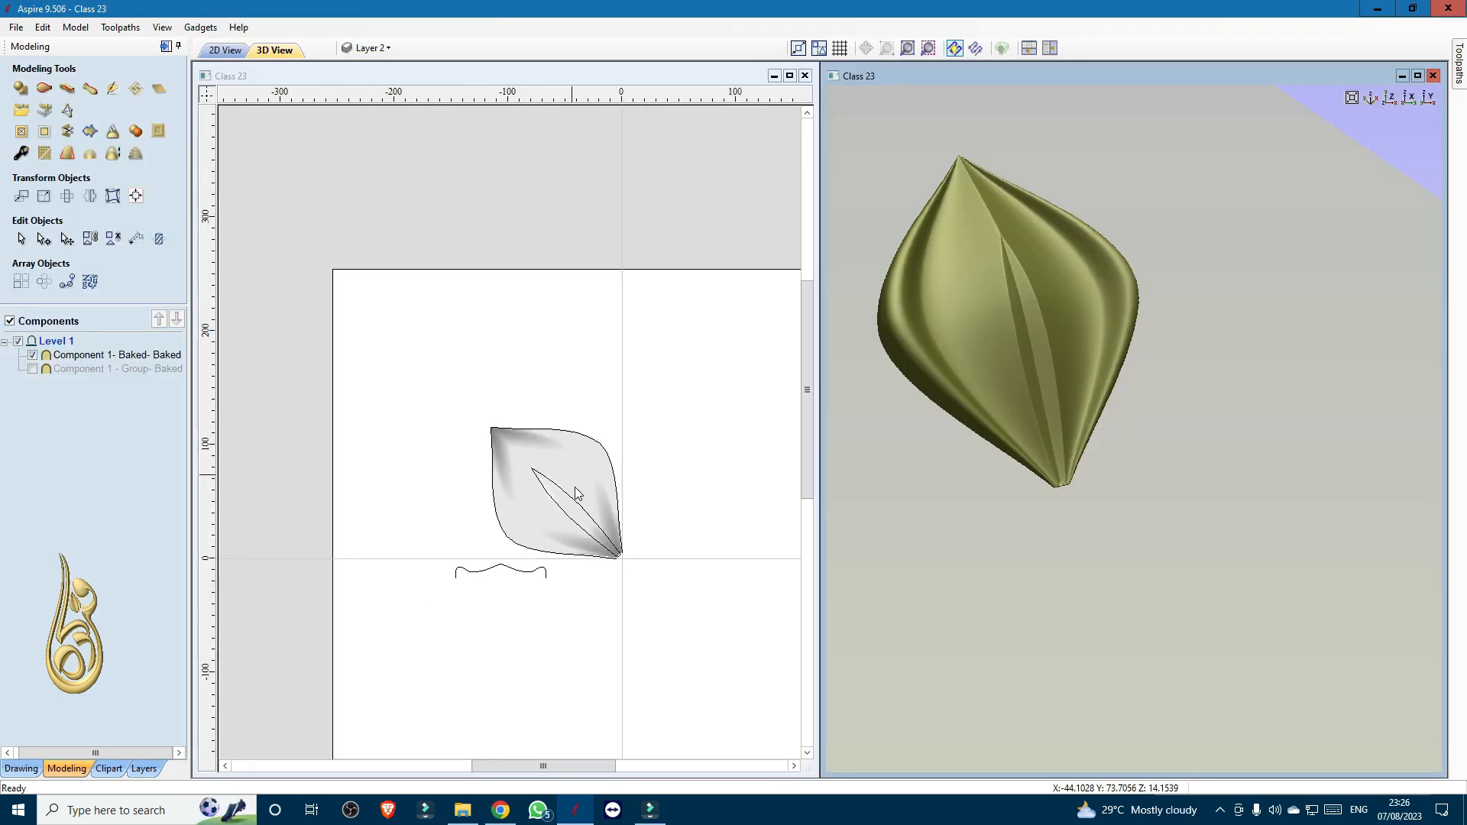
scroll(606, 545, up, 2)
scroll(603, 527, down, 2)
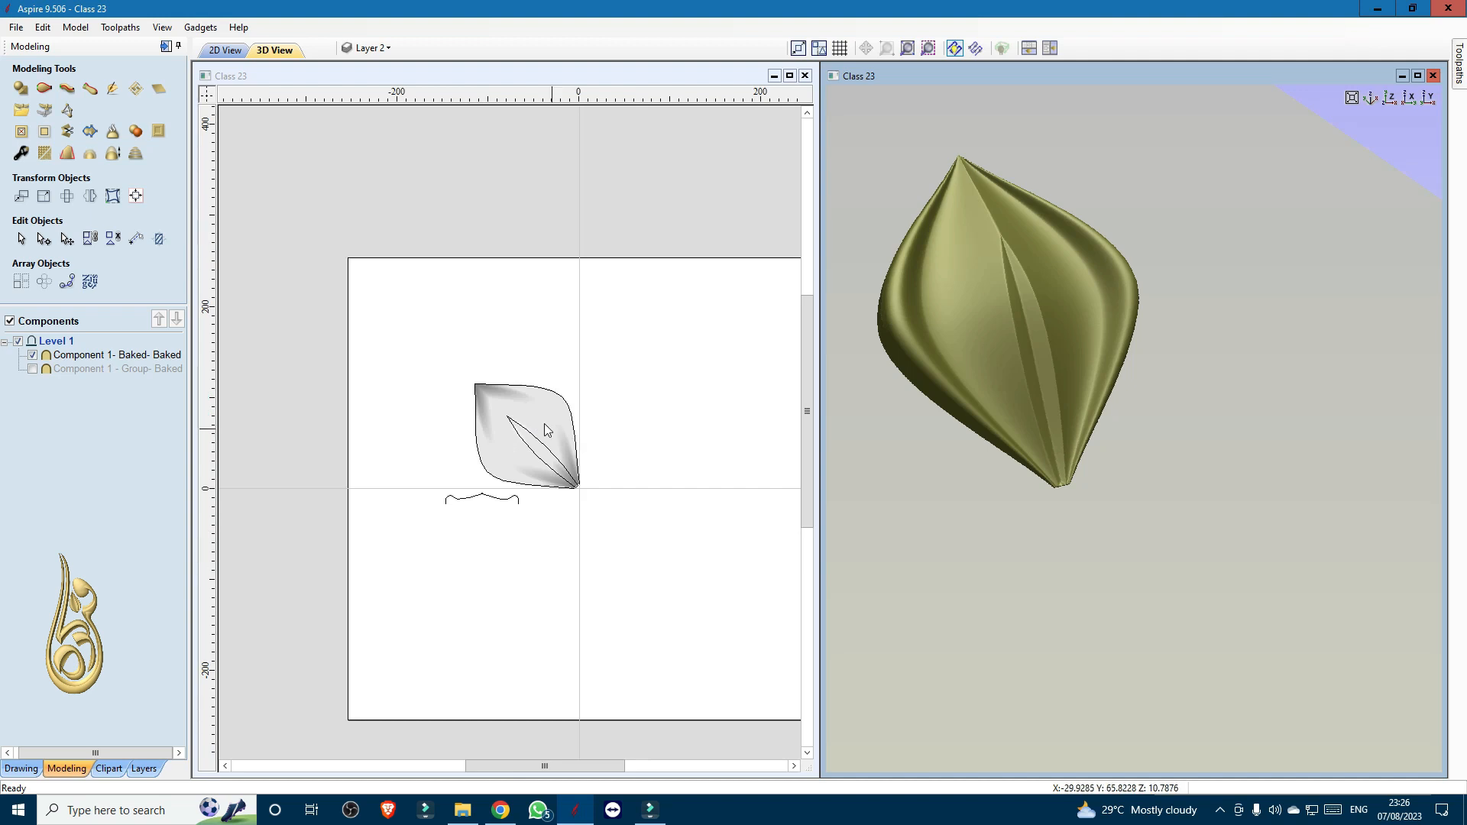
scroll(544, 426, up, 2)
click(544, 420)
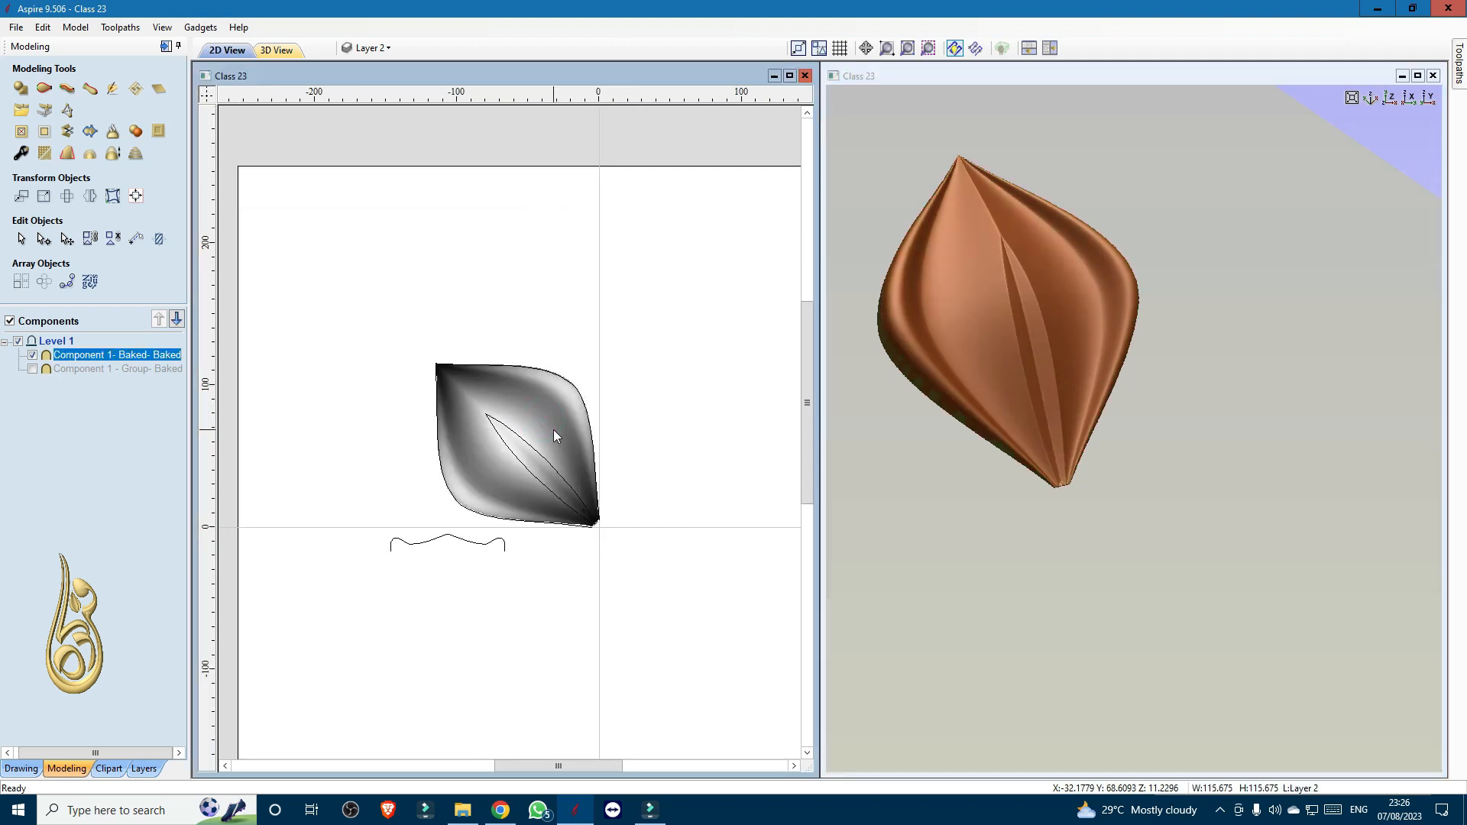
key(shift+h)
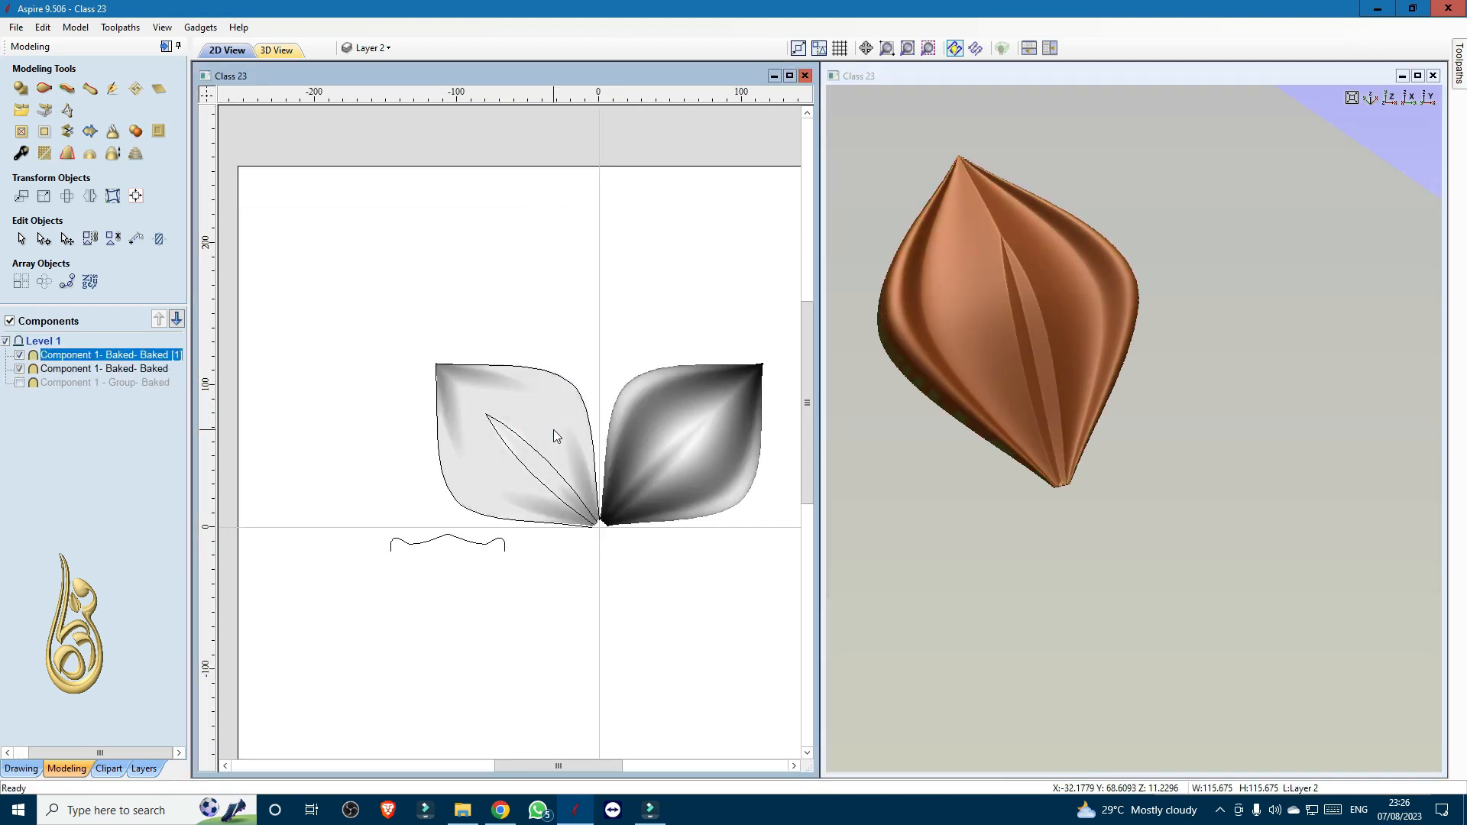
- Mirror copies of both leaves across the job's horizontal centre line to form a four-petal flower, and deselect them
shift+click(562, 422)
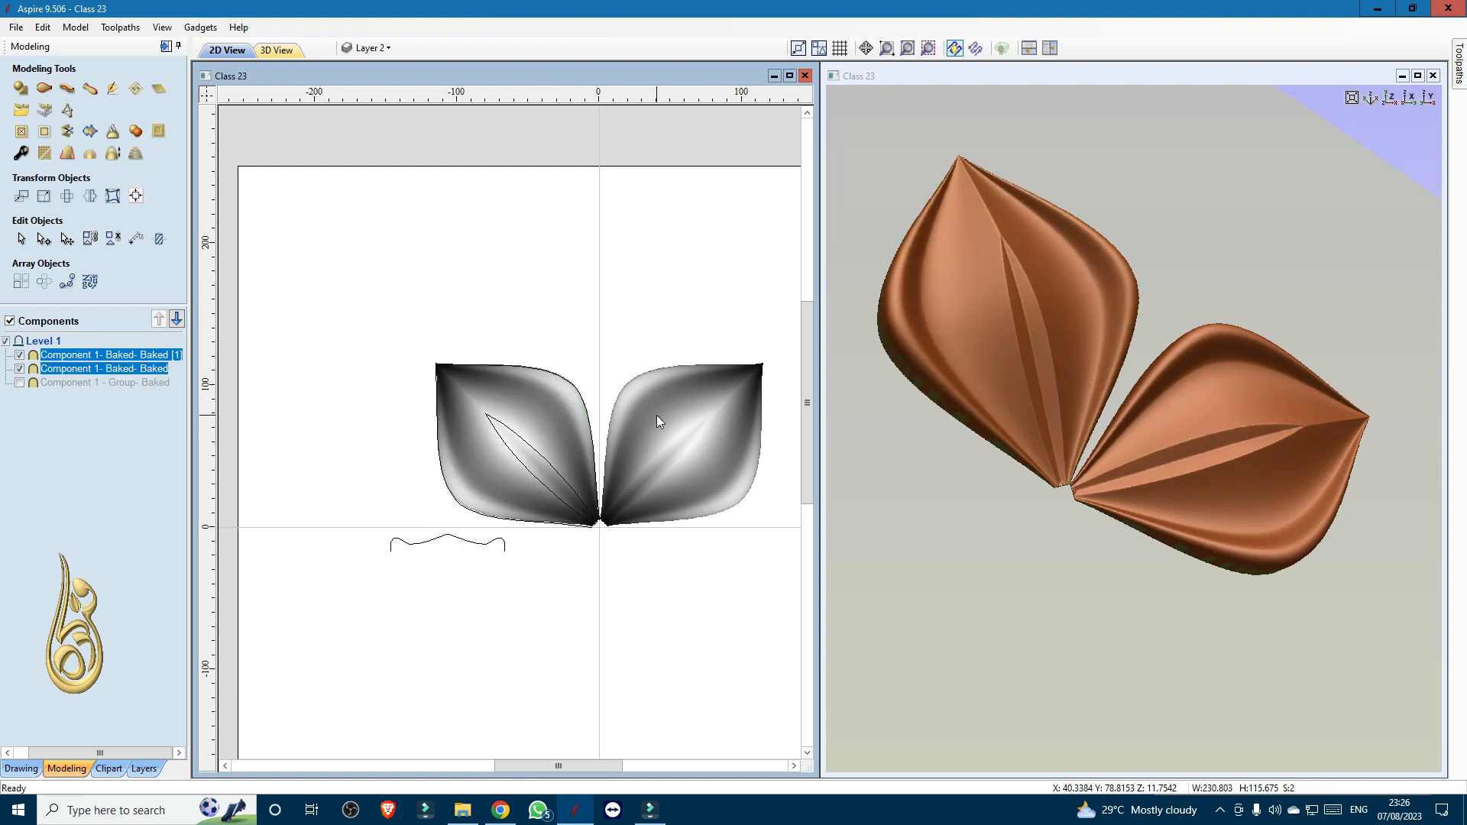
key(shift+v)
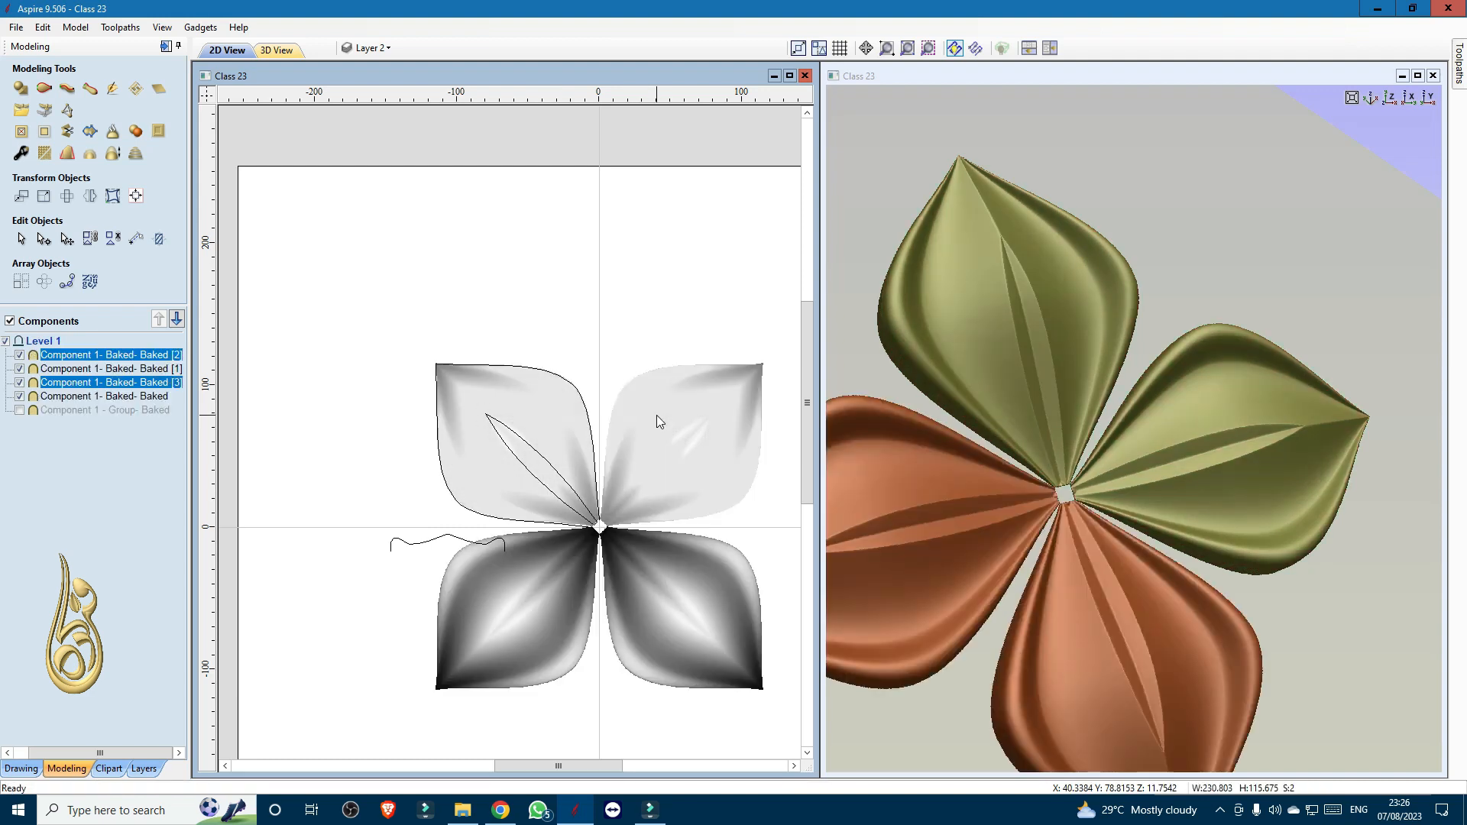
scroll(651, 307, down, 4)
scroll(650, 399, up, 5)
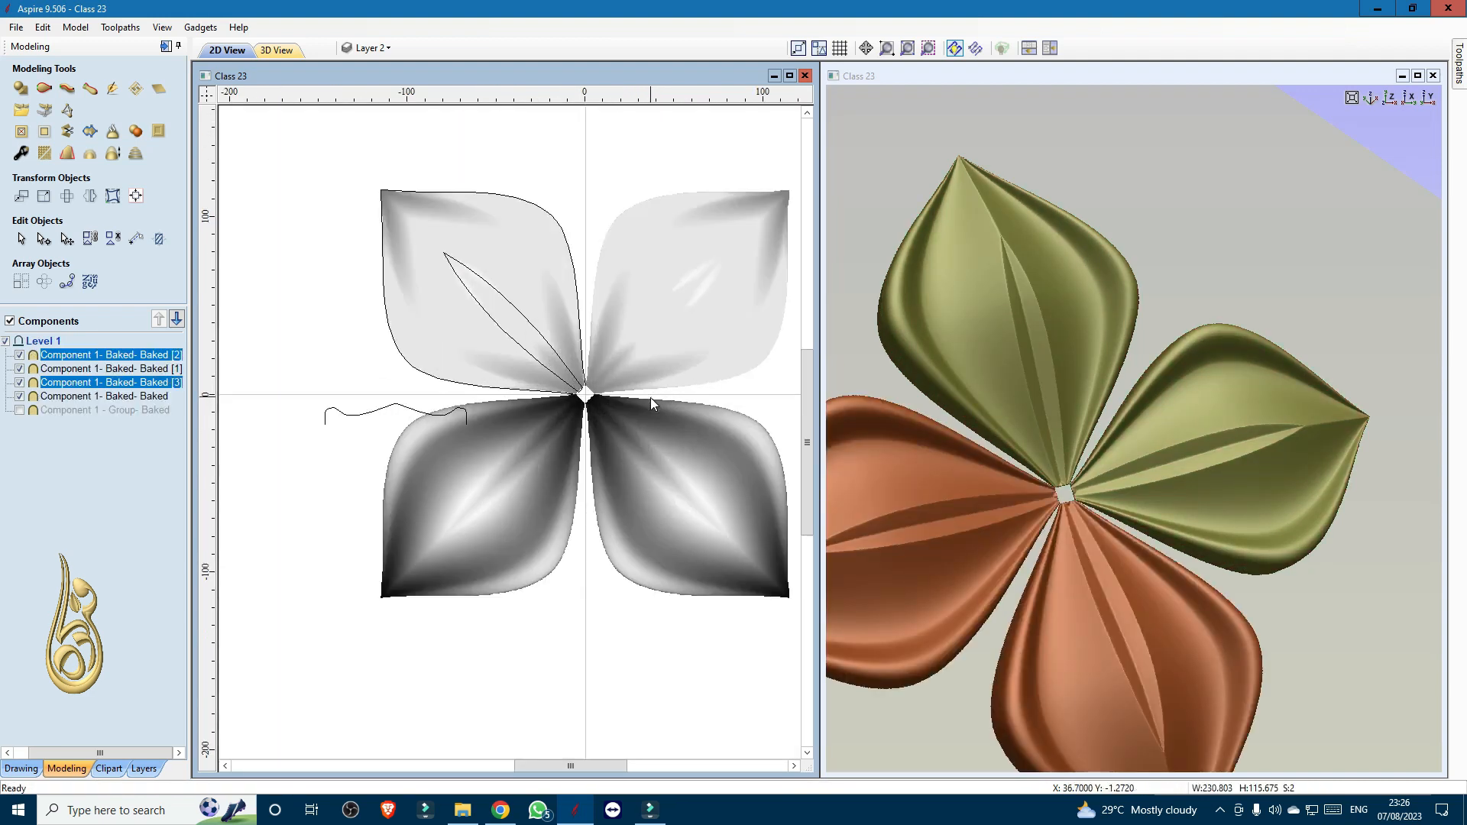
click(769, 391)
scroll(577, 414, down, 4)
scroll(1144, 496, down, 3)
drag(1204, 561, 1071, 521)
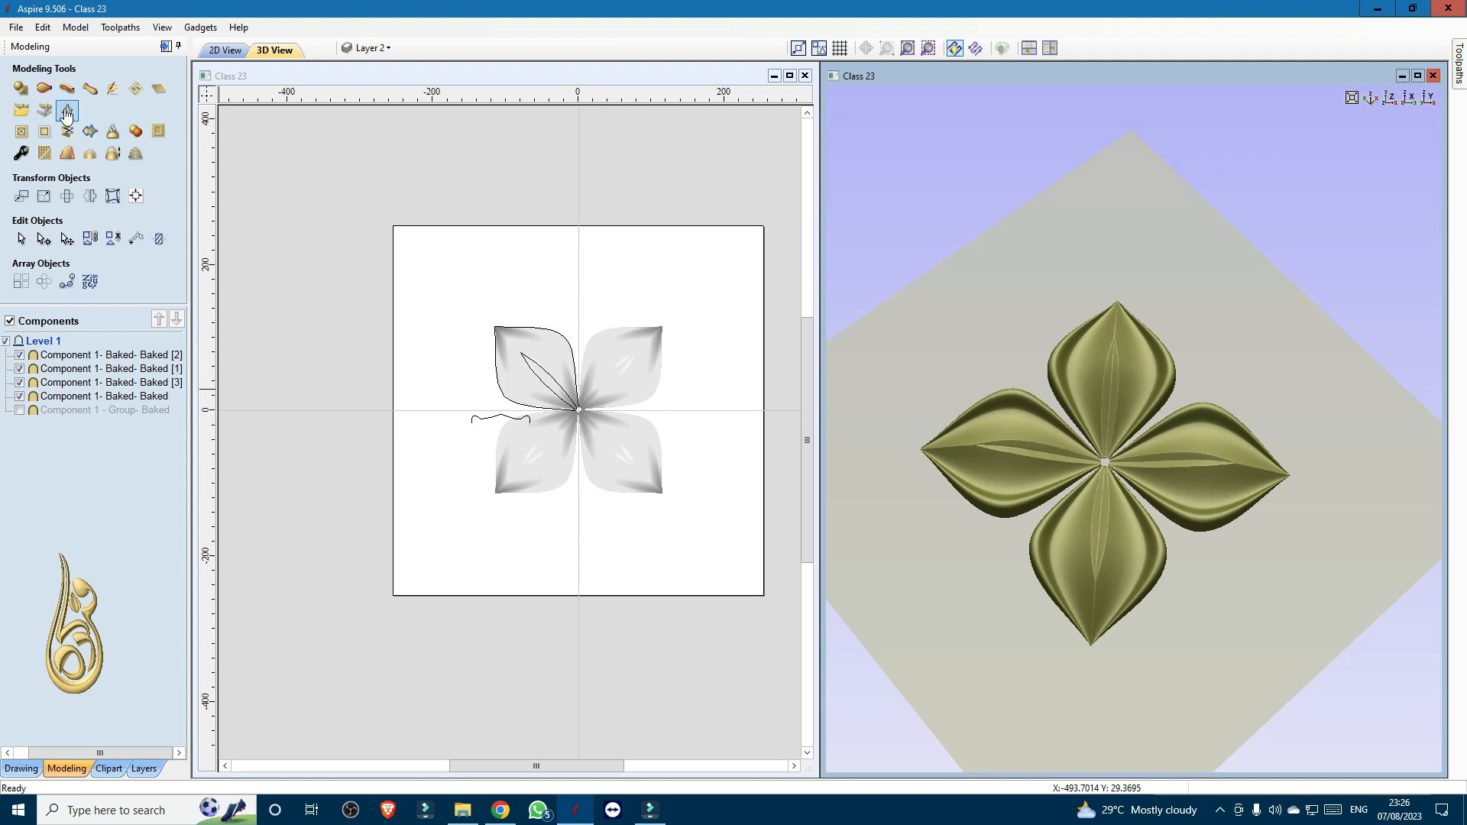
- Draw a circle of about 37 mm radius centred on the origin at the middle of the flower
click(75, 467)
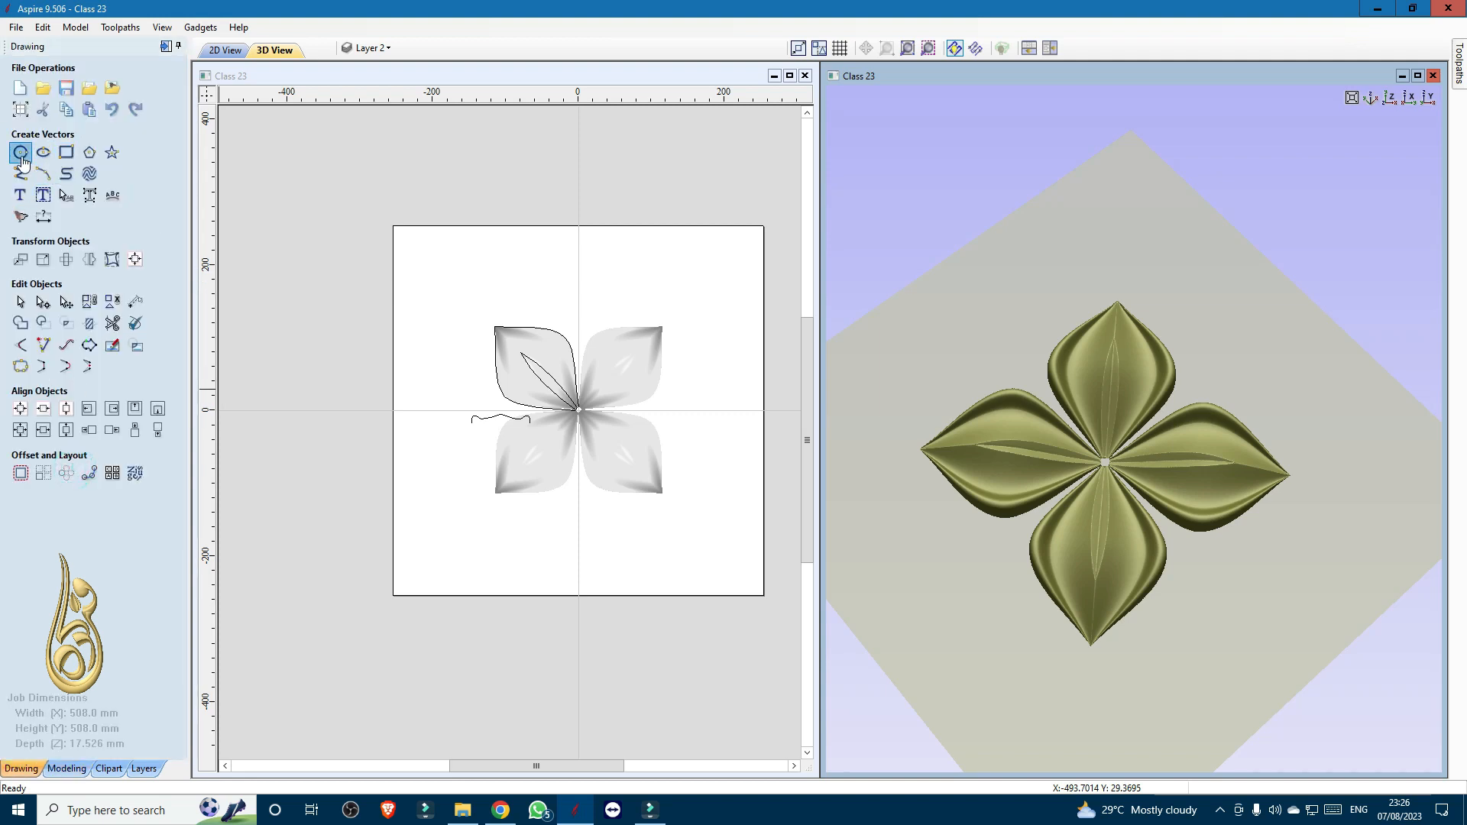
click(21, 153)
scroll(578, 413, up, 6)
drag(590, 366, 667, 506)
scroll(607, 456, down, 3)
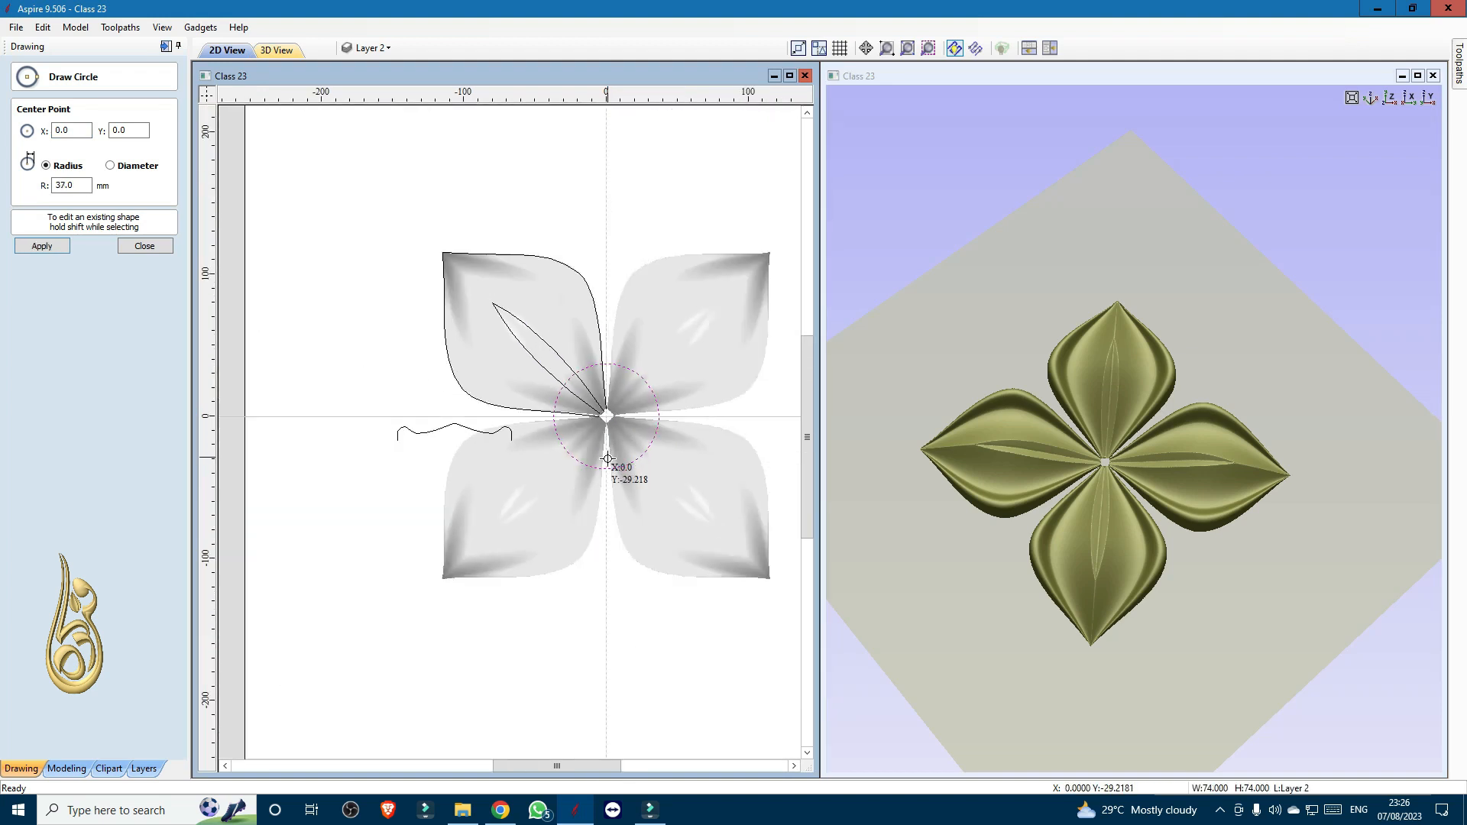
scroll(607, 457, down, 1)
key(Escape)
scroll(608, 337, up, 4)
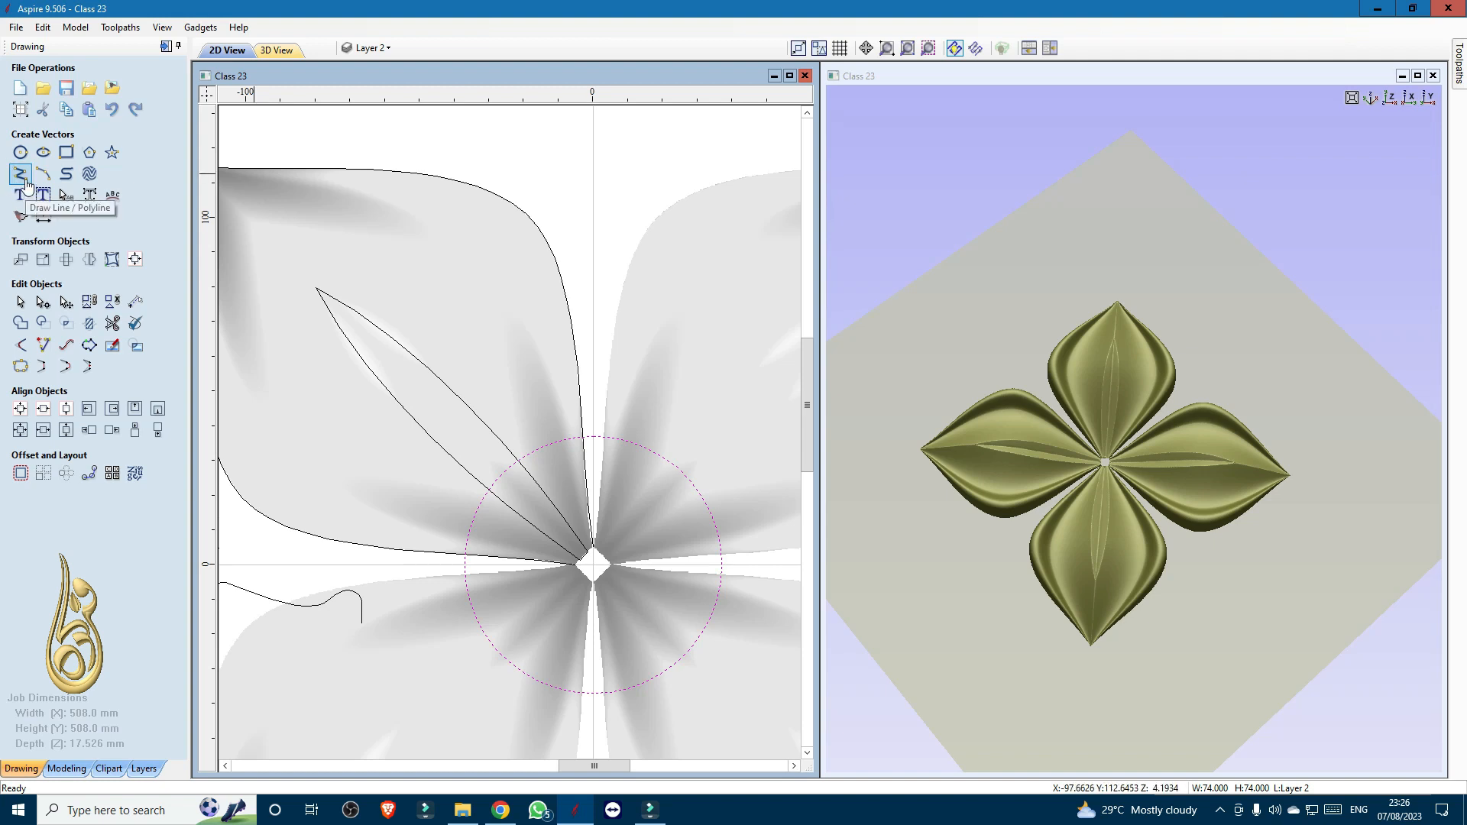
- Draw a horizontal guide line about 250 mm long from the upper-left leaf's tip past the upper-right leaf's tip
click(25, 183)
scroll(327, 233, up, 3)
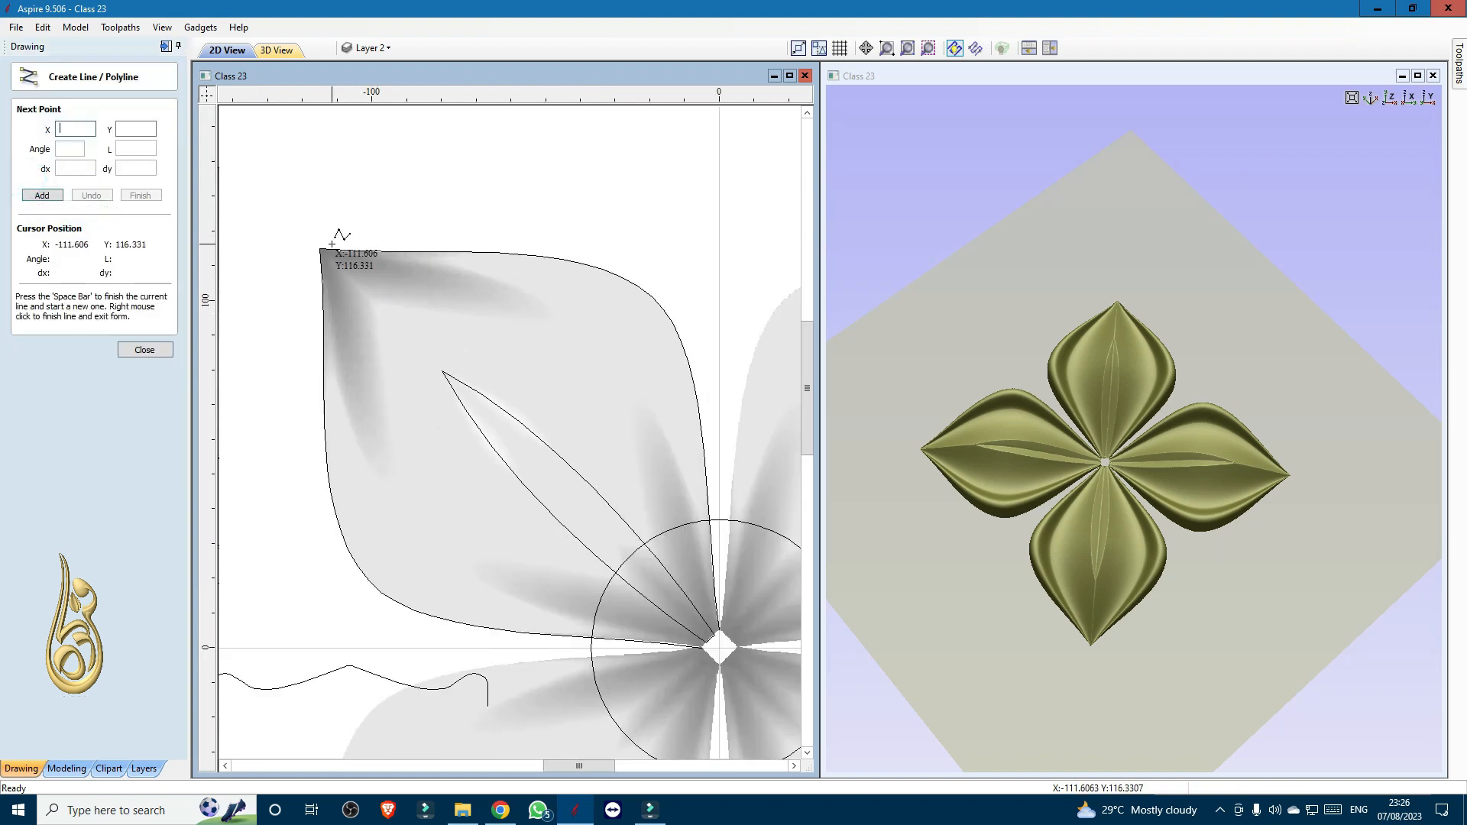
scroll(320, 244, down, 2)
click(320, 246)
click(671, 246)
right_click(672, 246)
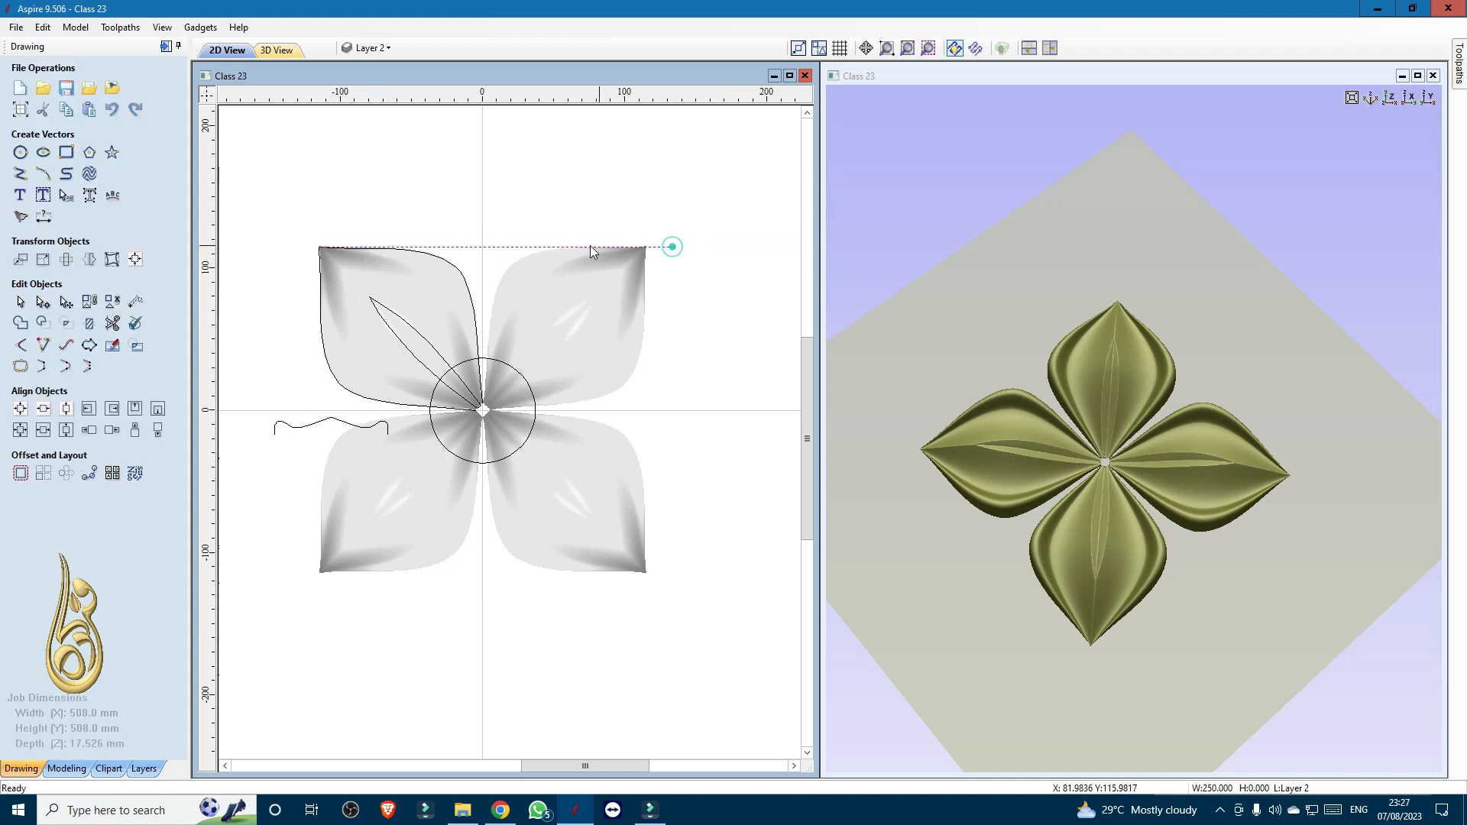
- Draw a two-segment polyline about 112 mm high from the guide line at X 0, past the upper-left leaf's edge, to the flower's centre
click(21, 174)
scroll(510, 251, up, 3)
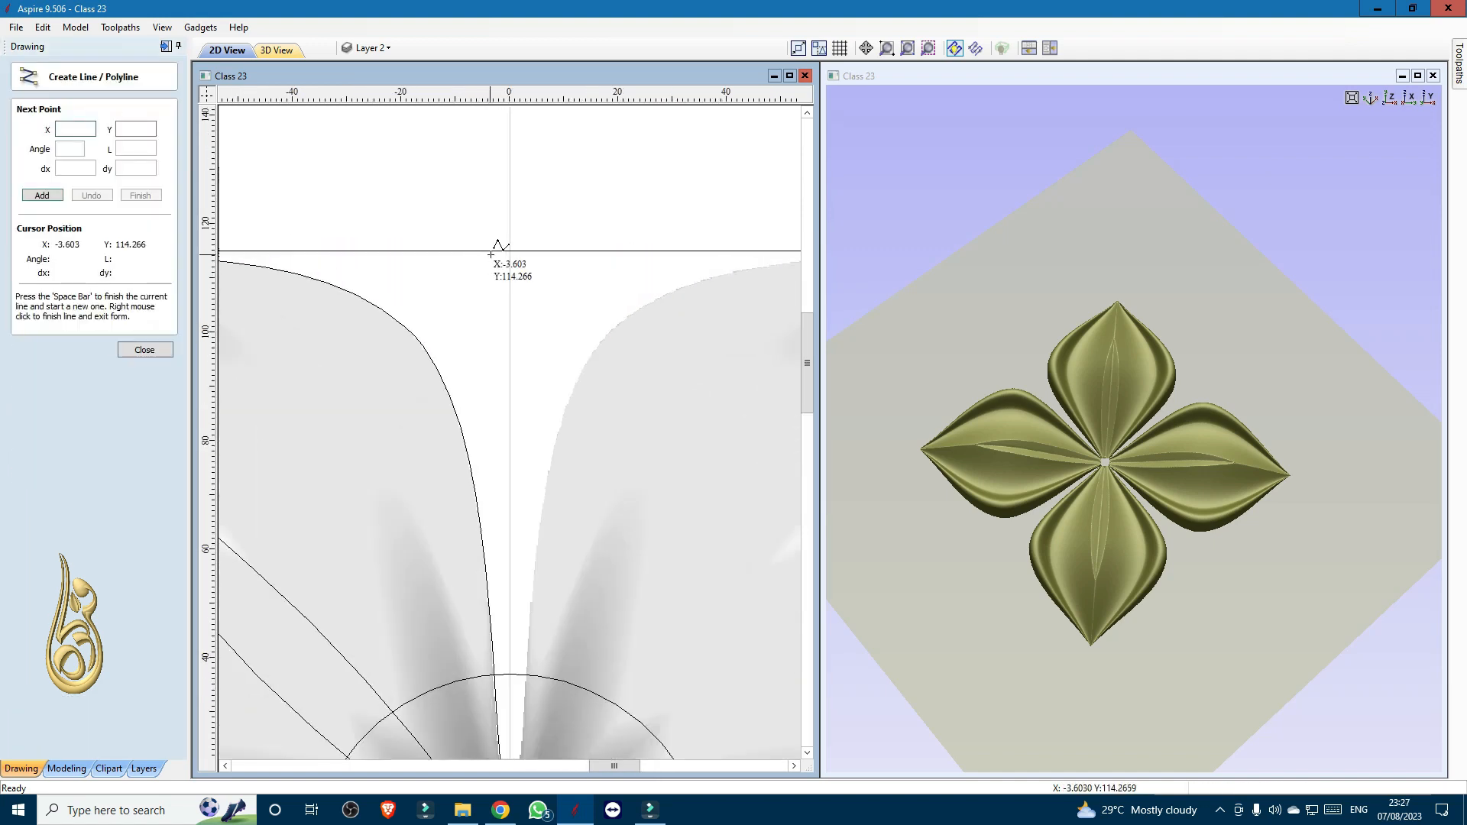
click(512, 251)
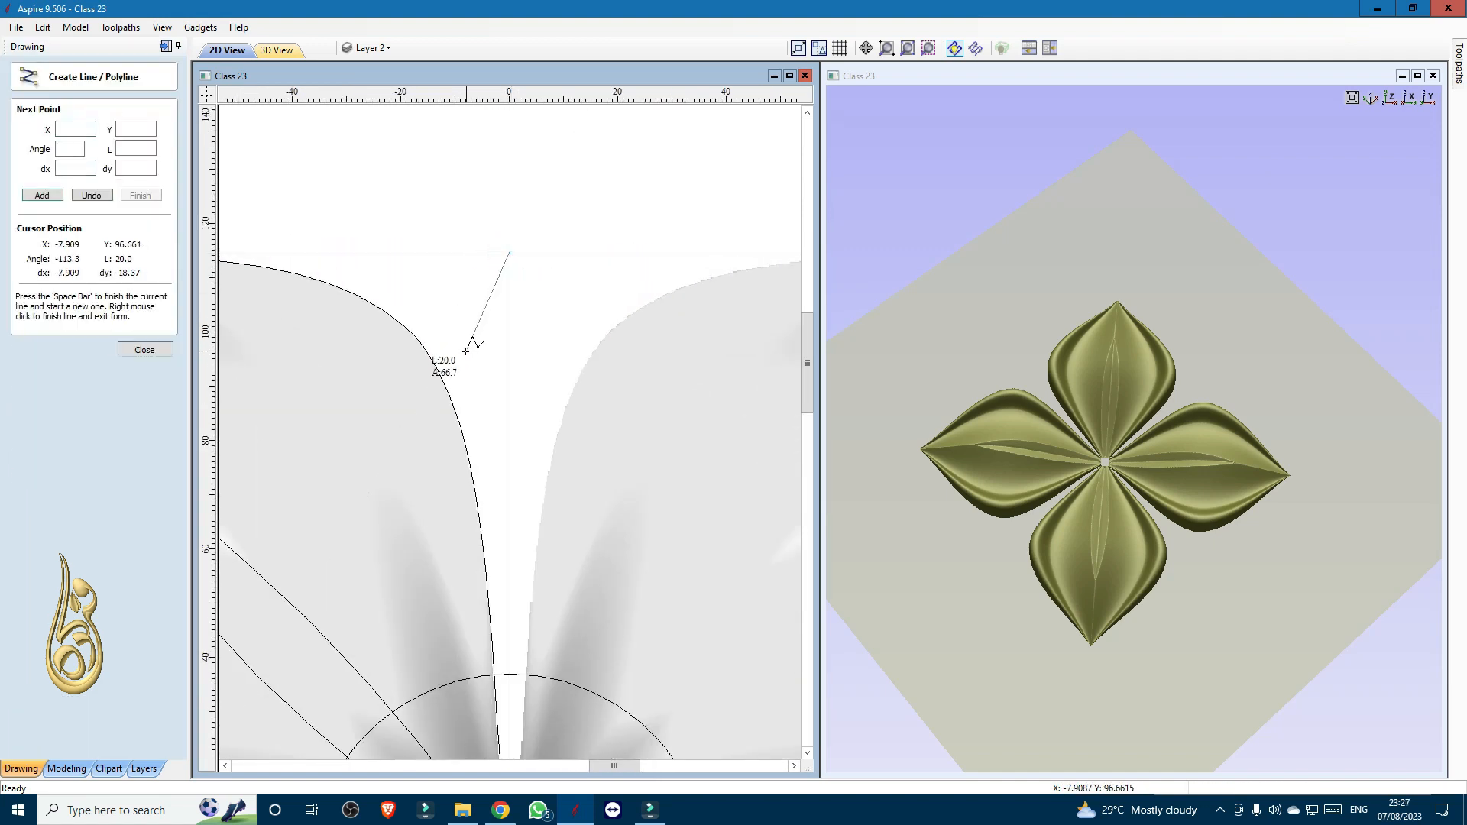
click(427, 374)
scroll(422, 372, down, 2)
scroll(489, 554, up, 3)
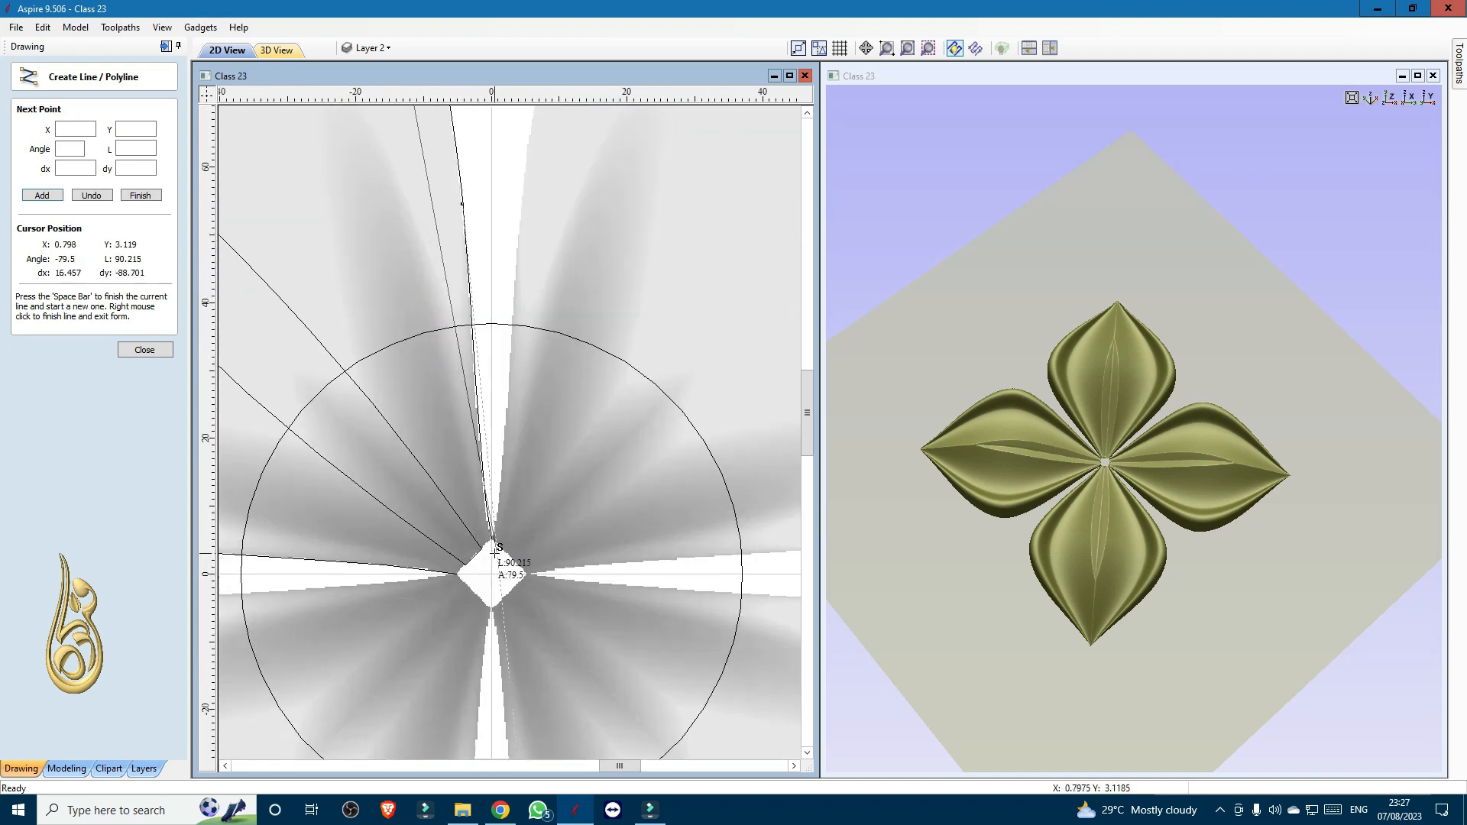
click(488, 557)
right_click(489, 561)
scroll(490, 561, down, 3)
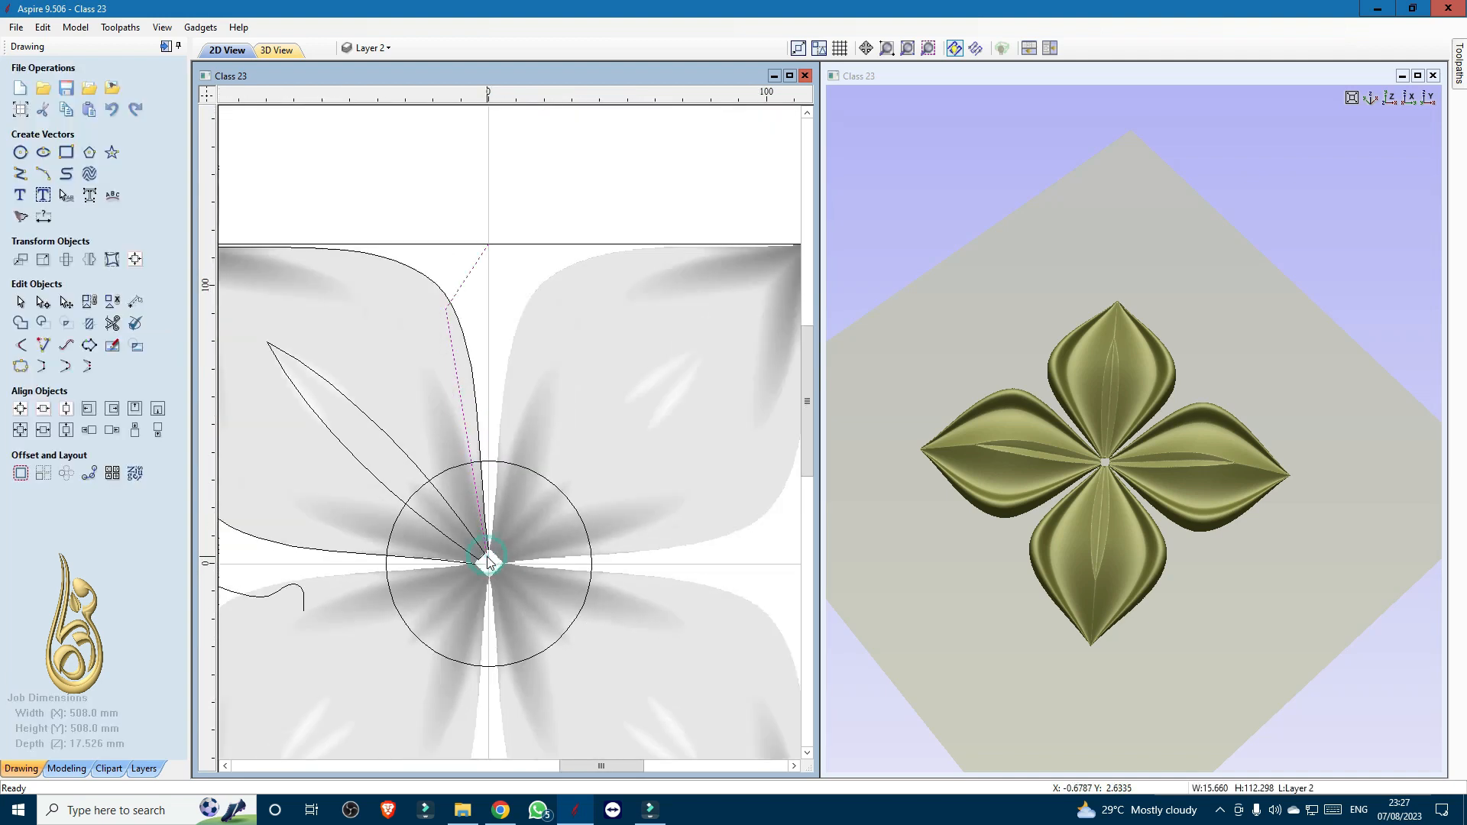
- Smooth the polyline's middle node and bend its upper and lower spans with the outer curve handles
key(n)
scroll(456, 308, up, 2)
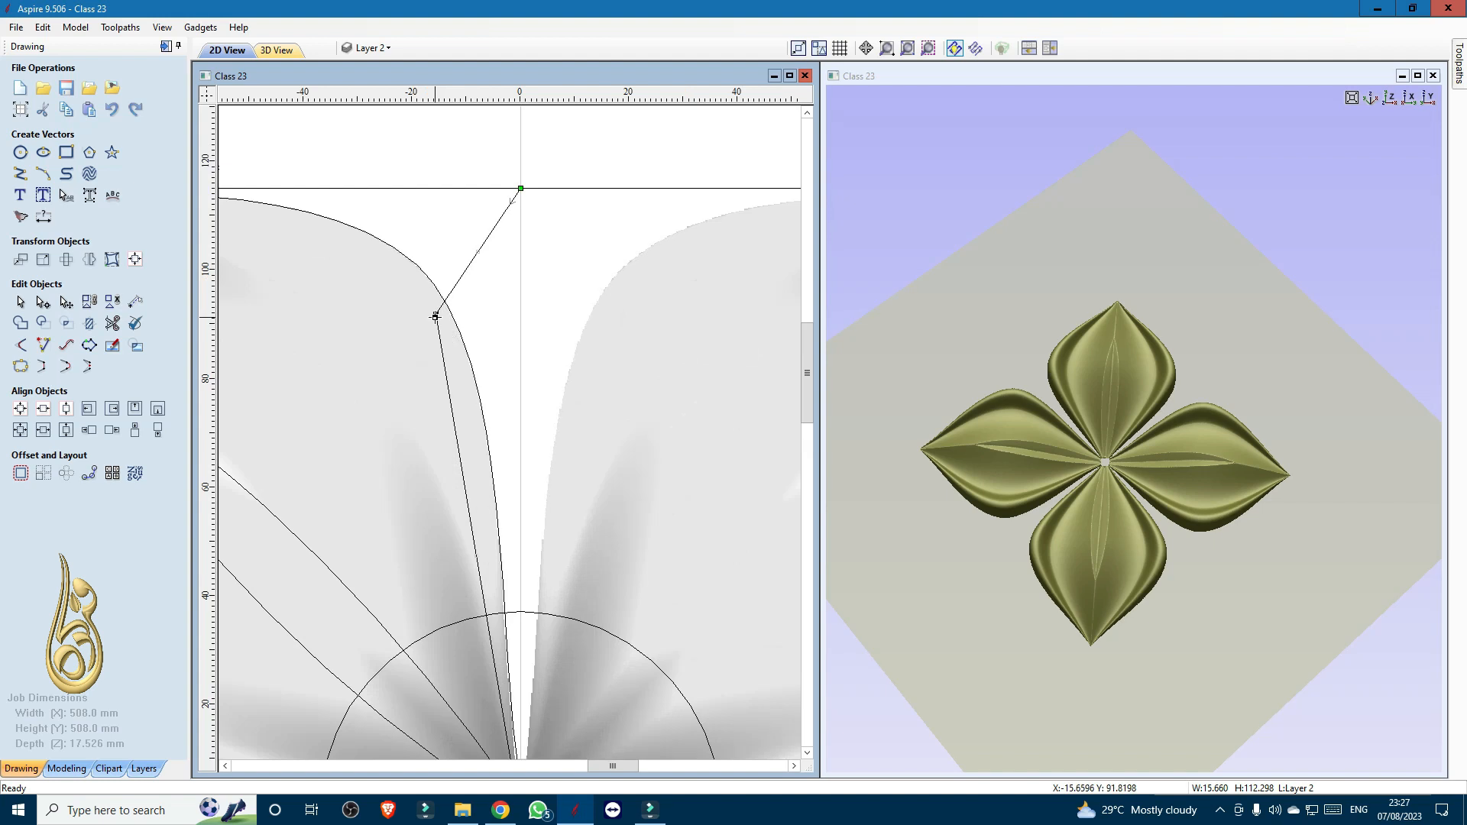
key(s)
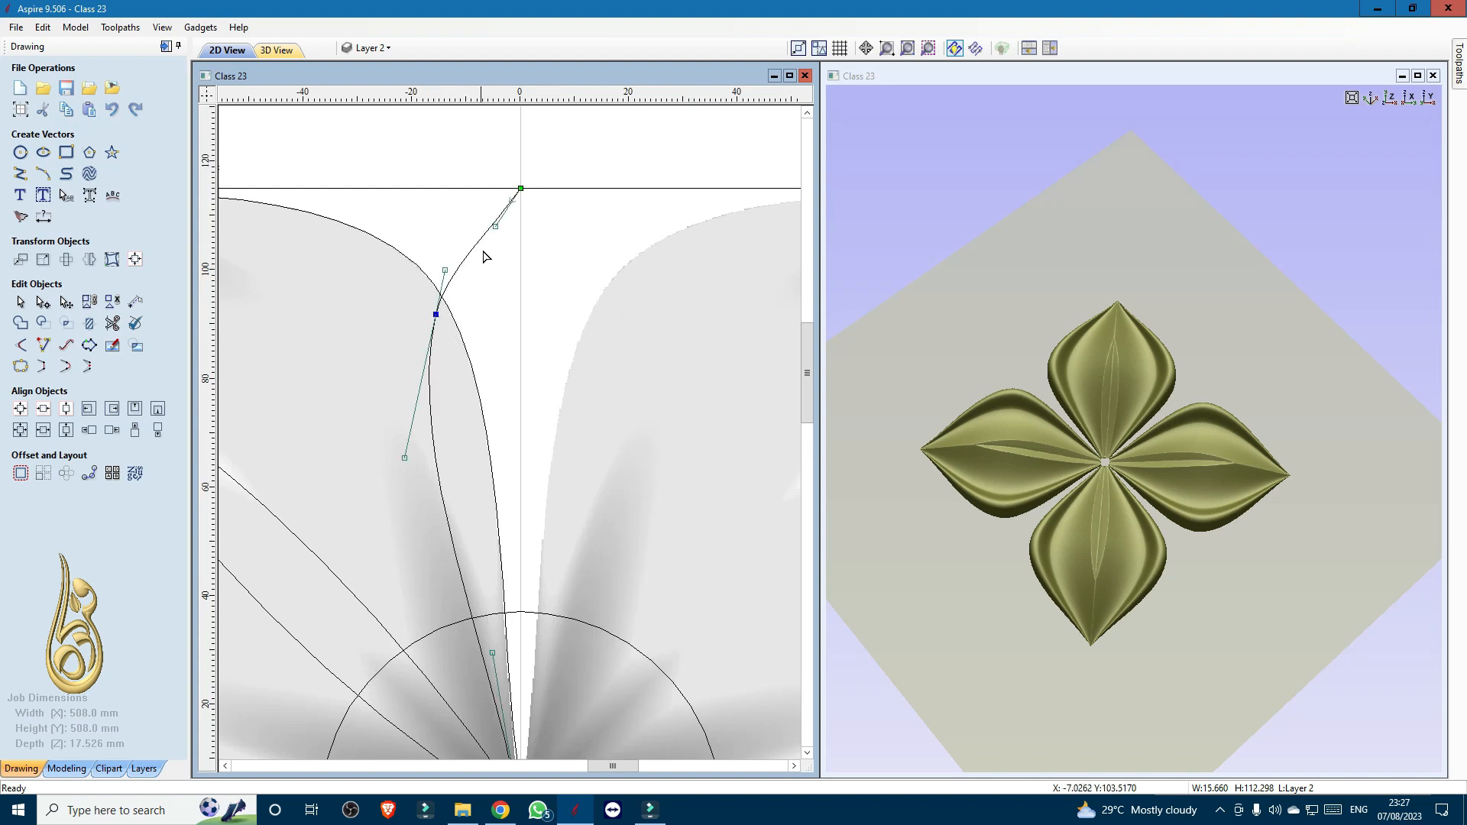
drag(494, 232, 475, 227)
scroll(474, 271, down, 1)
drag(485, 519, 491, 456)
click(423, 385)
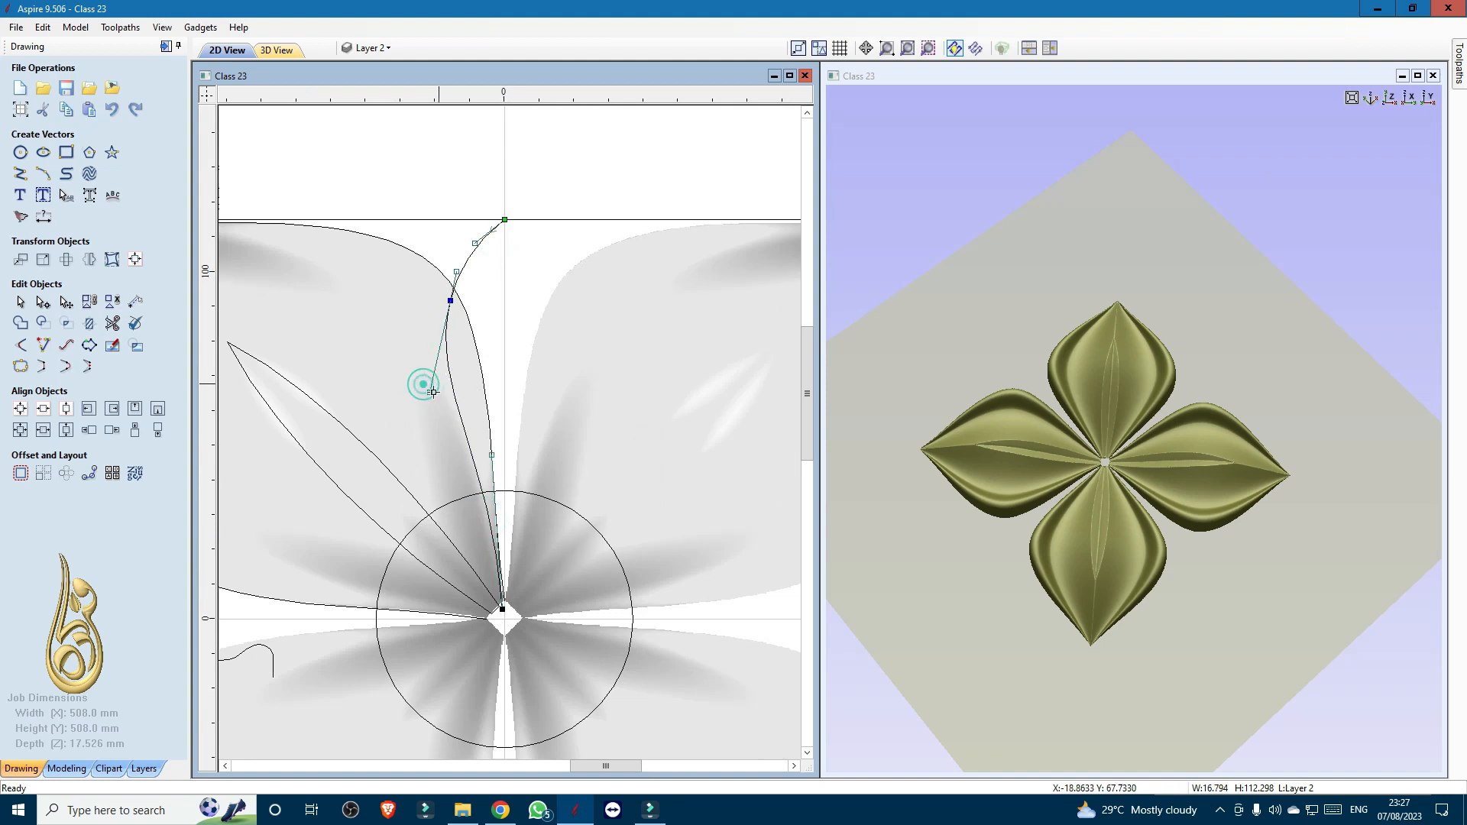
- Refine the curve by pulling its lower span closer to the leaf edge and rounding the upper span near the guide line
drag(430, 391, 462, 371)
scroll(459, 243, up, 1)
drag(486, 245, 471, 229)
scroll(501, 282, down, 1)
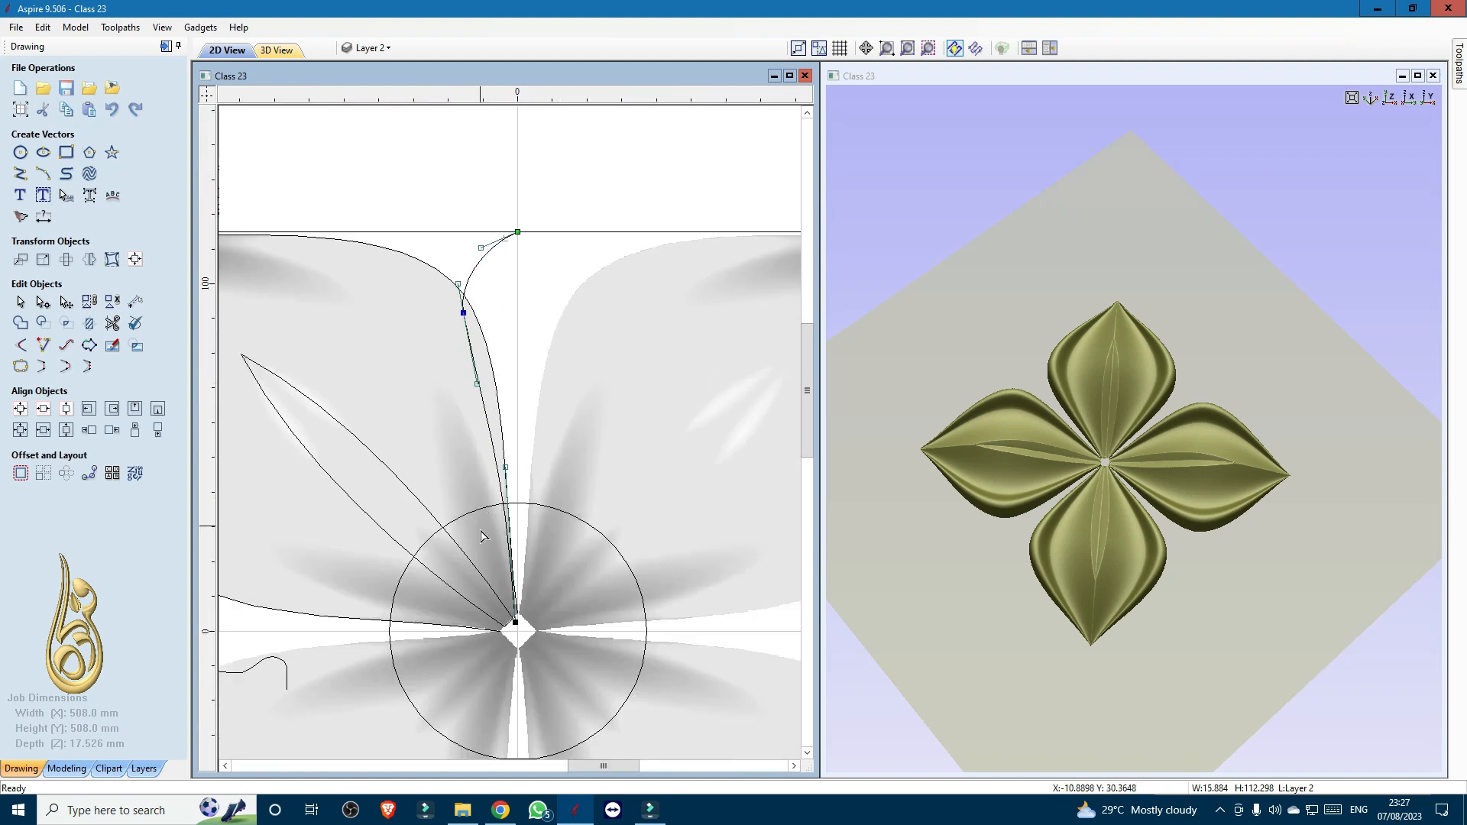
scroll(533, 664, up, 4)
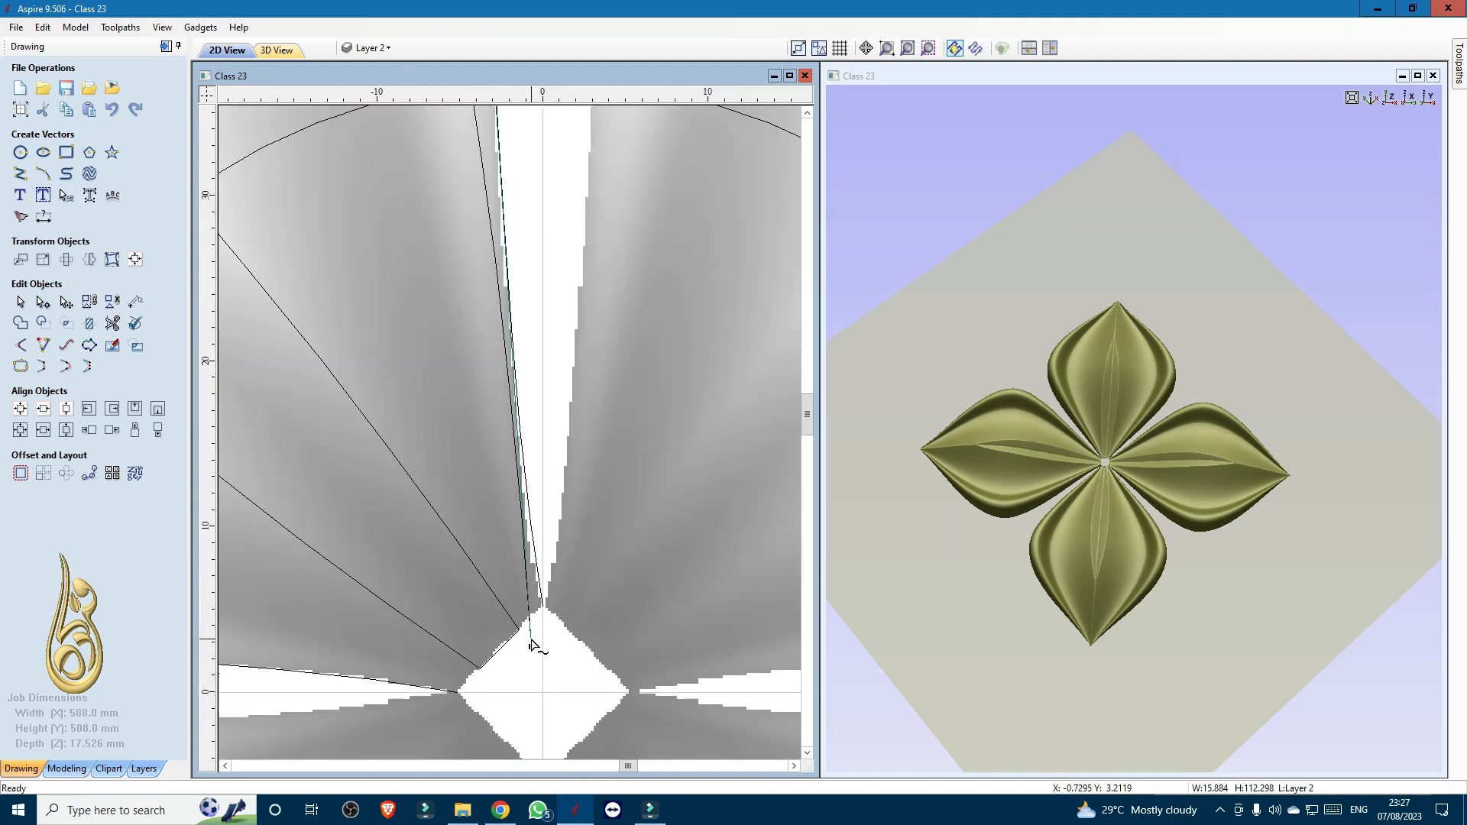
scroll(534, 645, down, 4)
scroll(492, 227, up, 1)
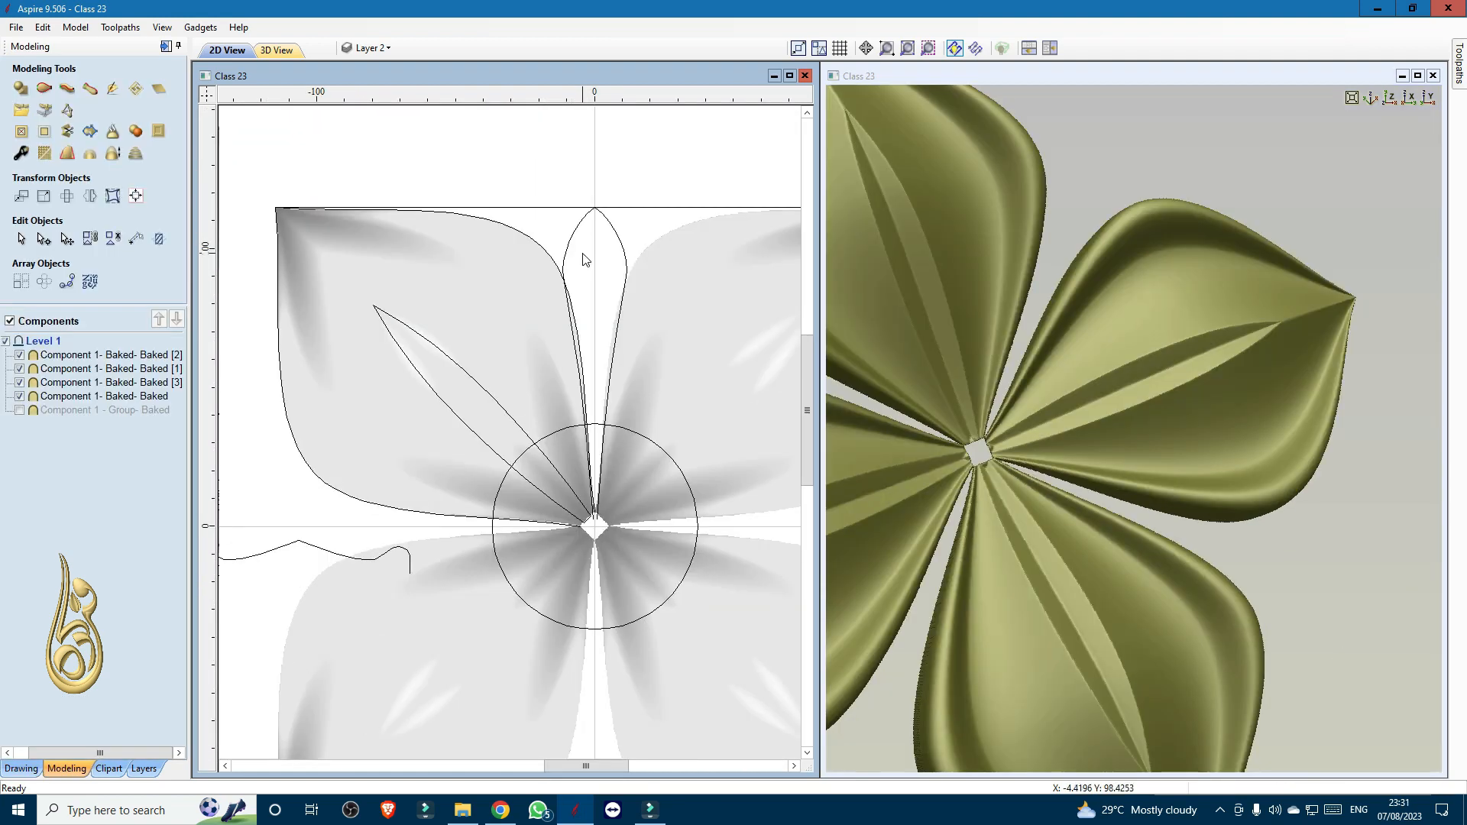
- Close the narrow petal outline between the two upper leaves by joining its open ends at the flower's centre with a straight line
scroll(607, 515, up, 5)
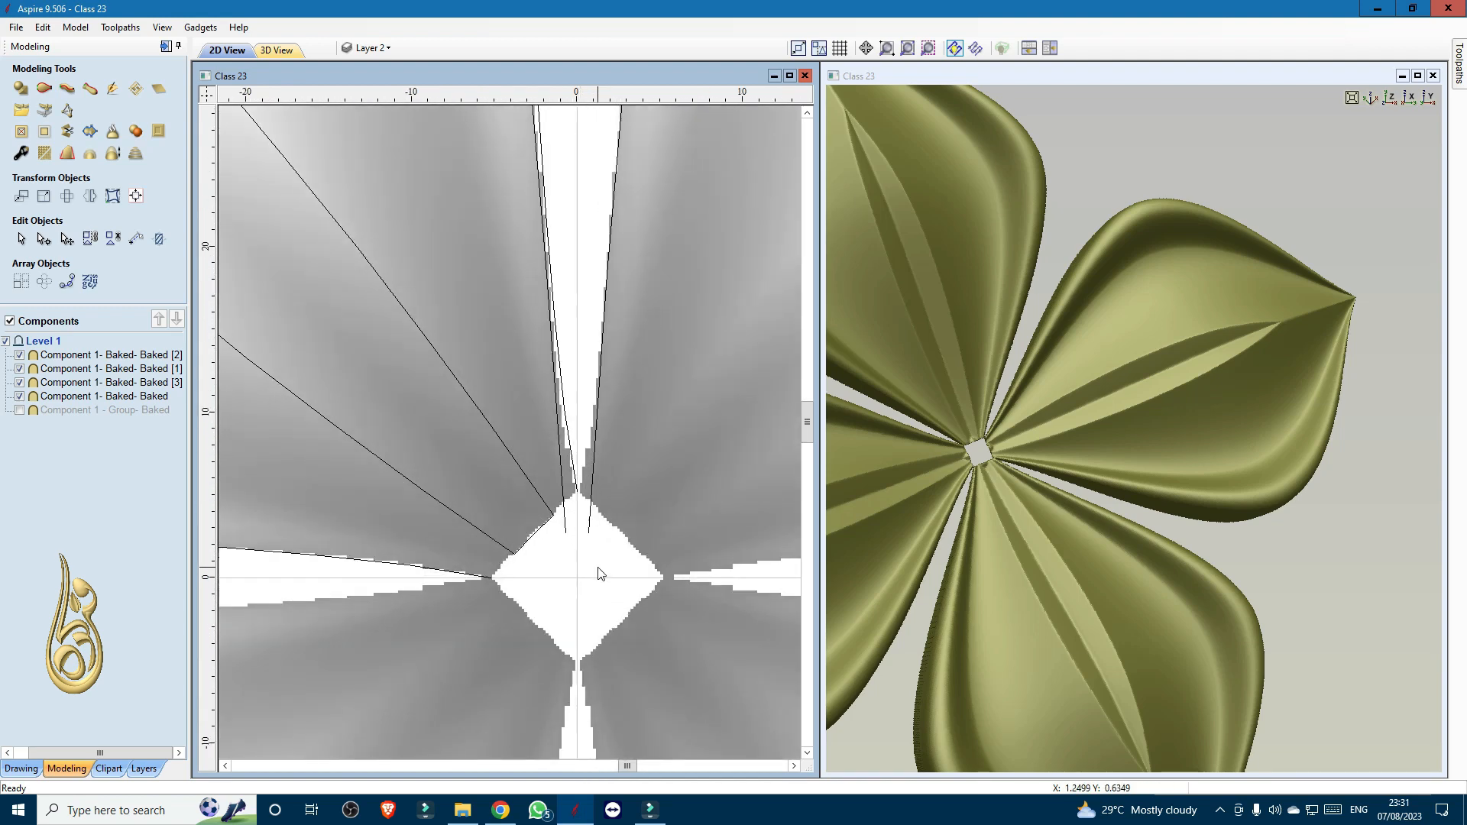
click(558, 535)
click(69, 502)
click(46, 367)
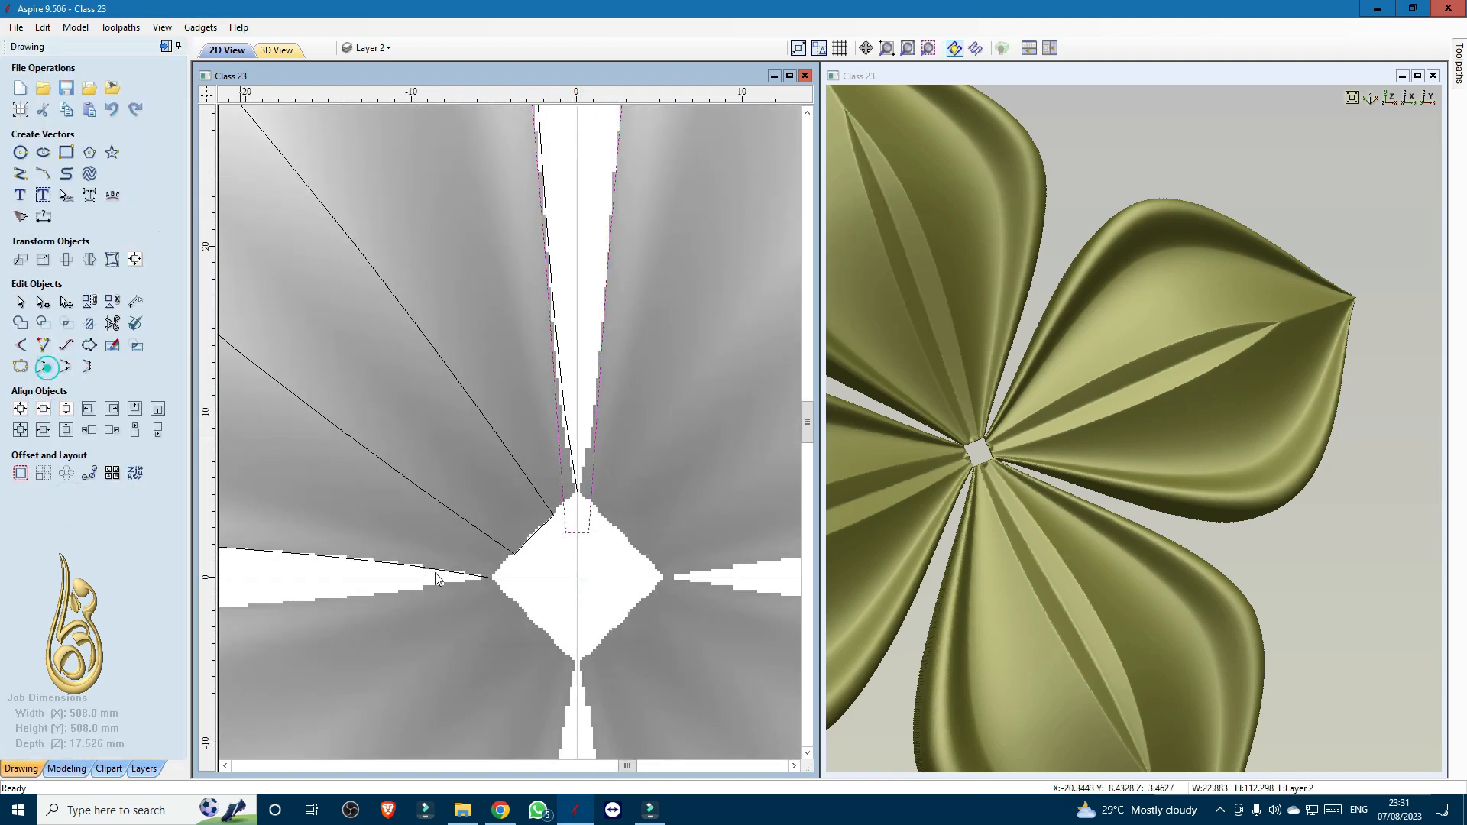
- Create a shape with an angular profile from the narrow petal outline between the two upper leaves, using the Merge combine mode
scroll(590, 588, down, 6)
scroll(600, 380, up, 4)
click(524, 310)
click(67, 769)
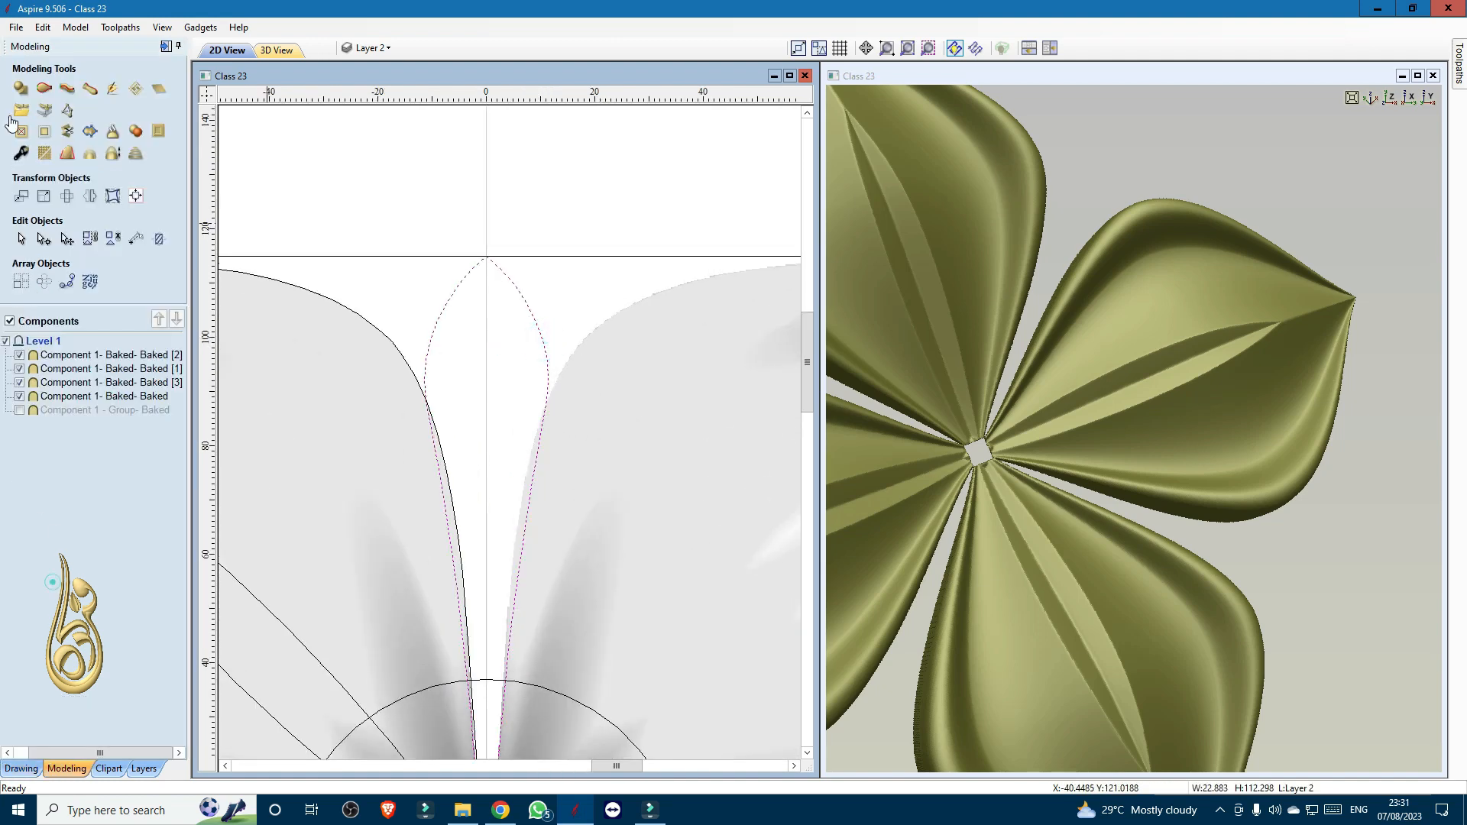
click(42, 91)
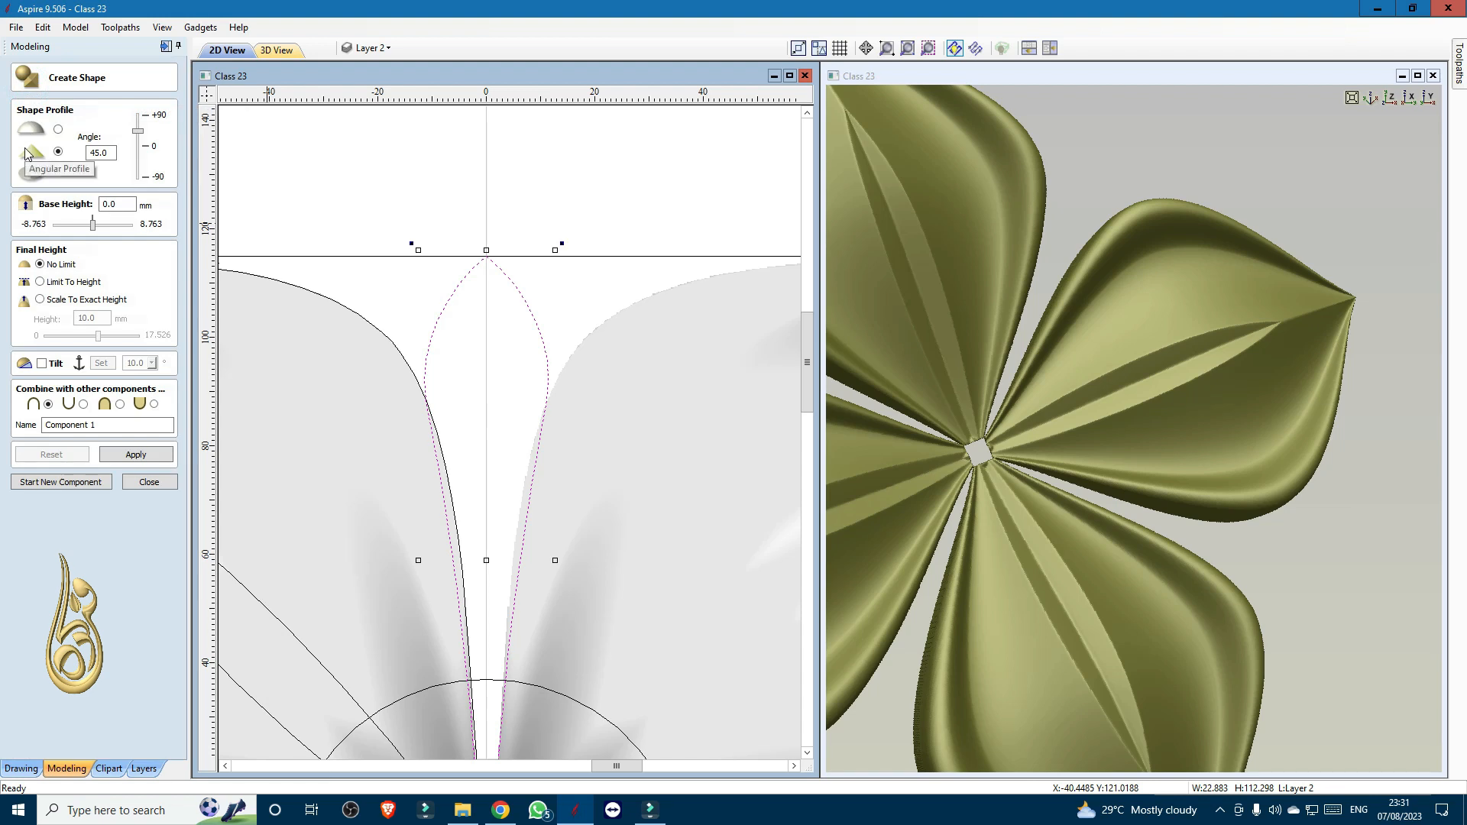
click(120, 403)
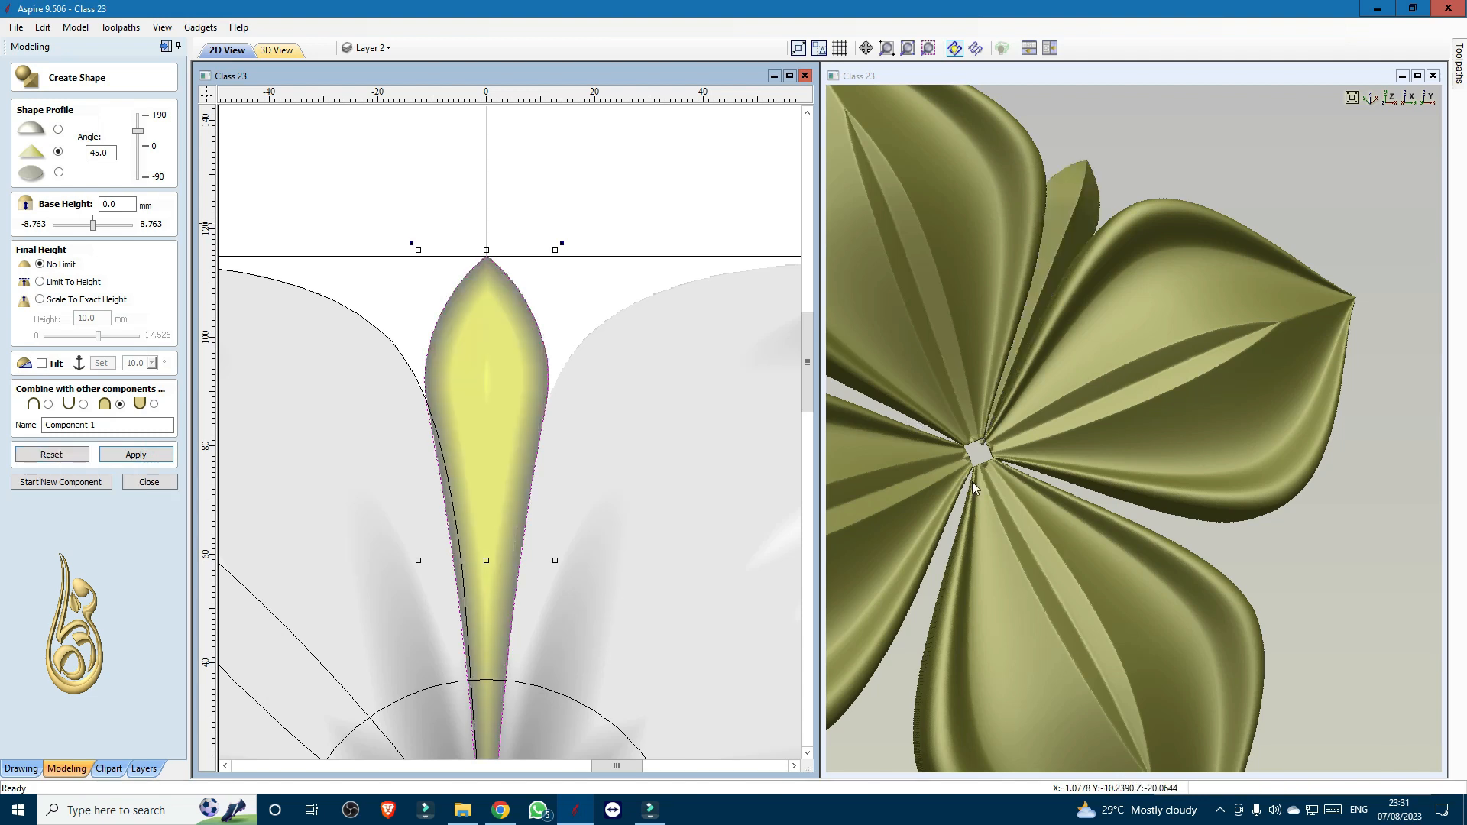
- Scale the narrow petal shape to an exact height of 25 mm and check it in 3D
click(40, 300)
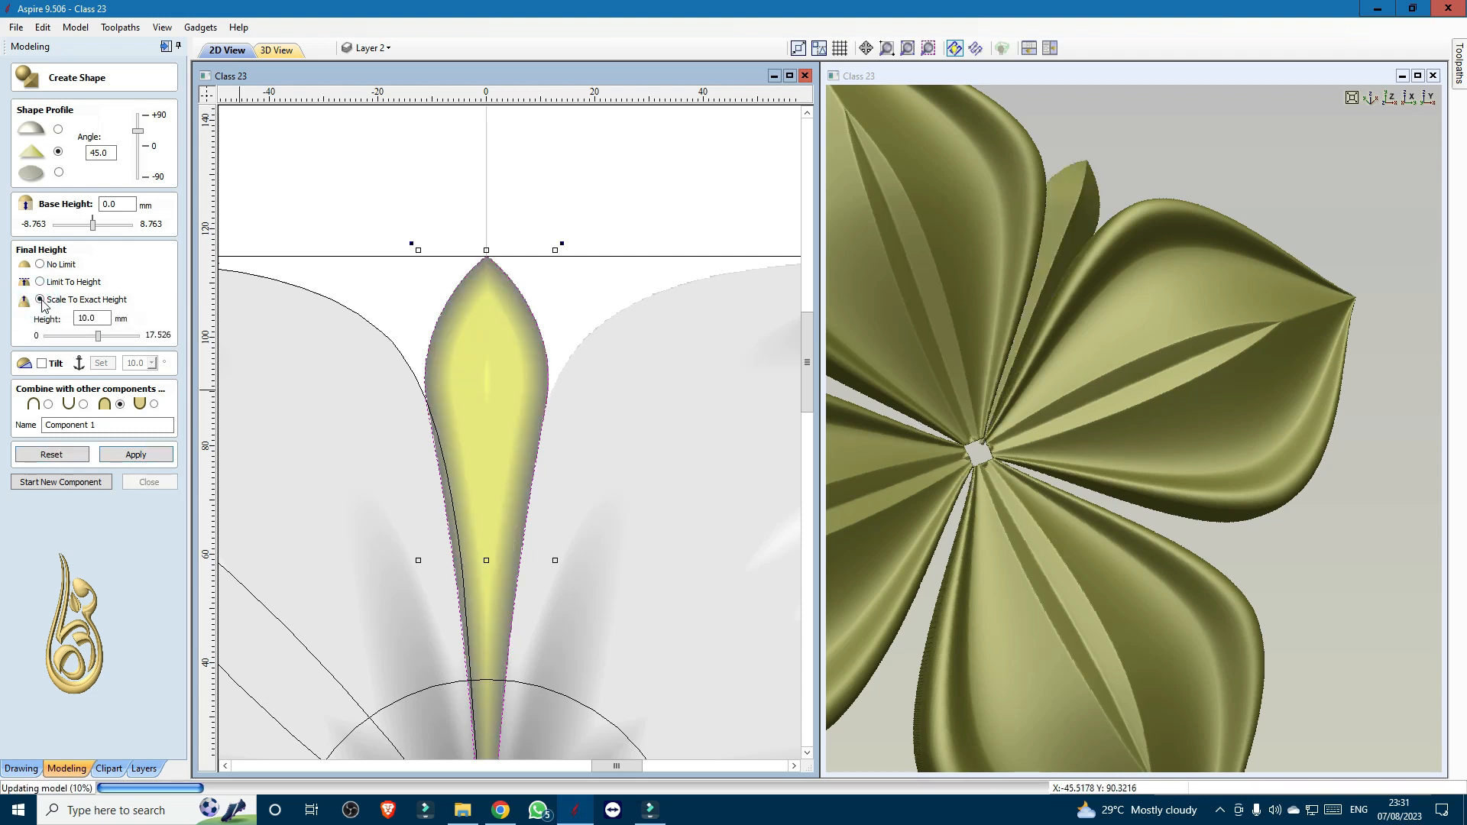
double_click(88, 318)
text(25)
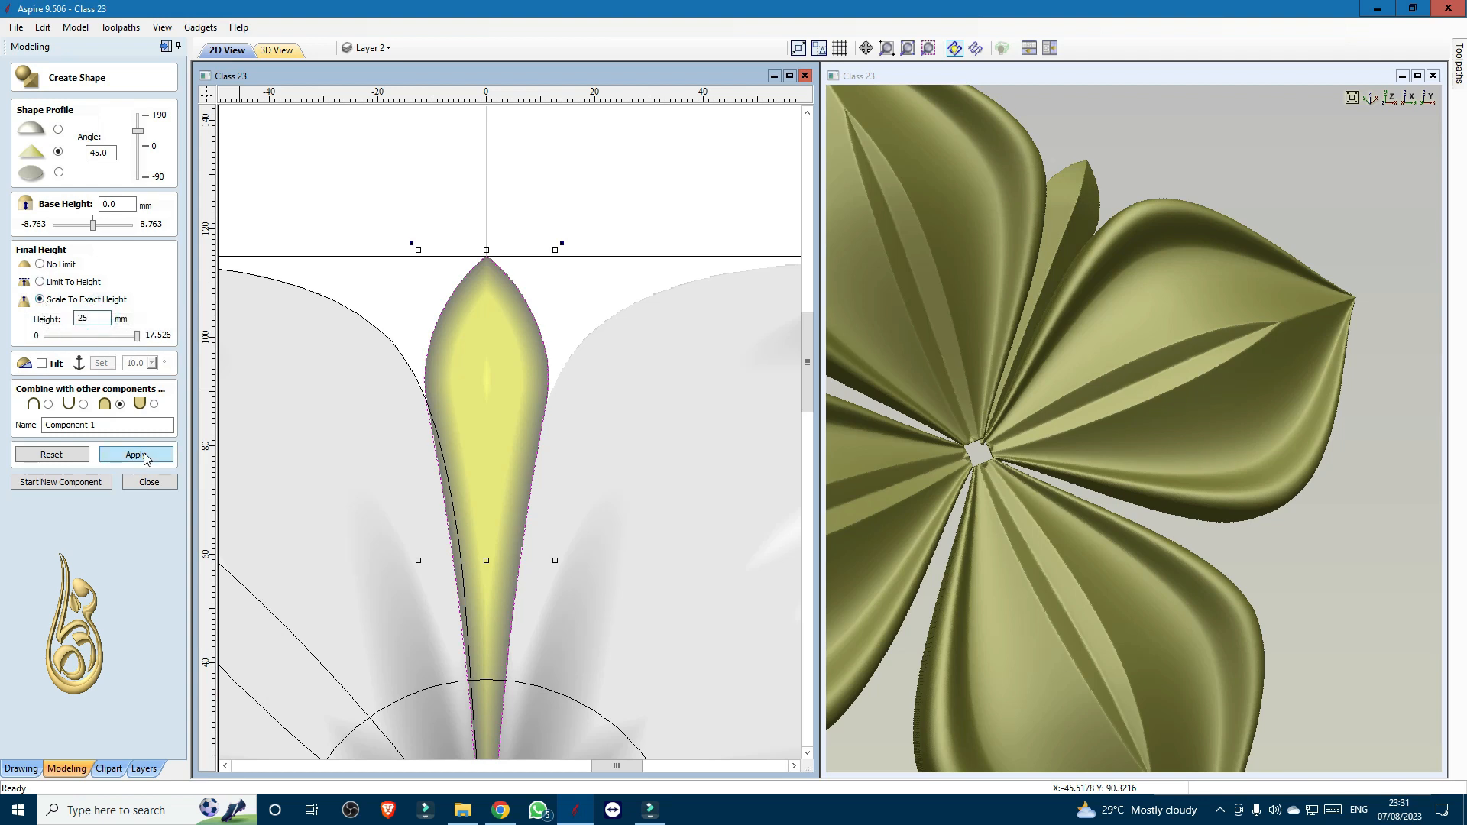
click(146, 456)
drag(1134, 448, 879, 313)
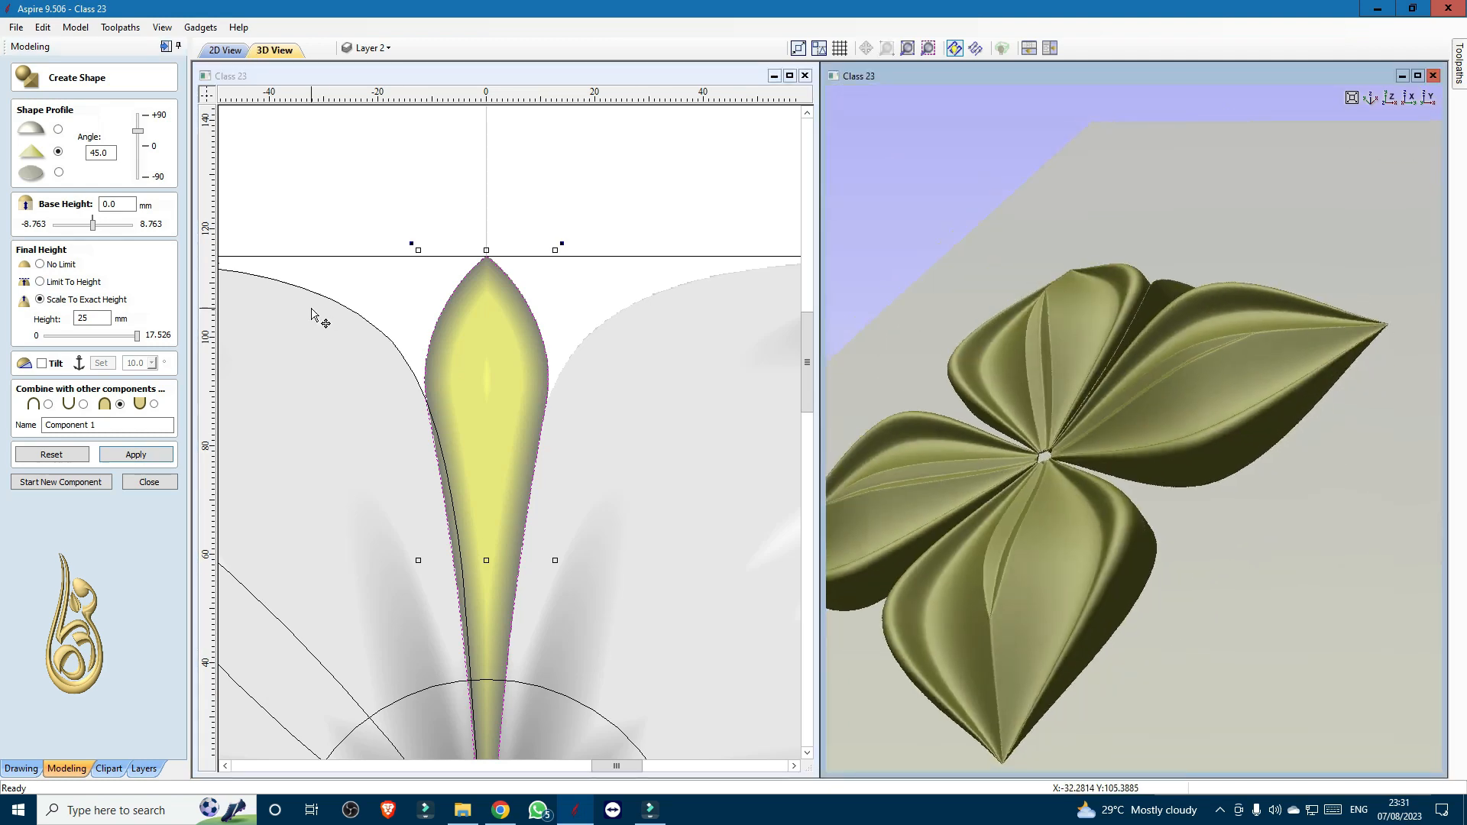
drag(1187, 384, 1268, 428)
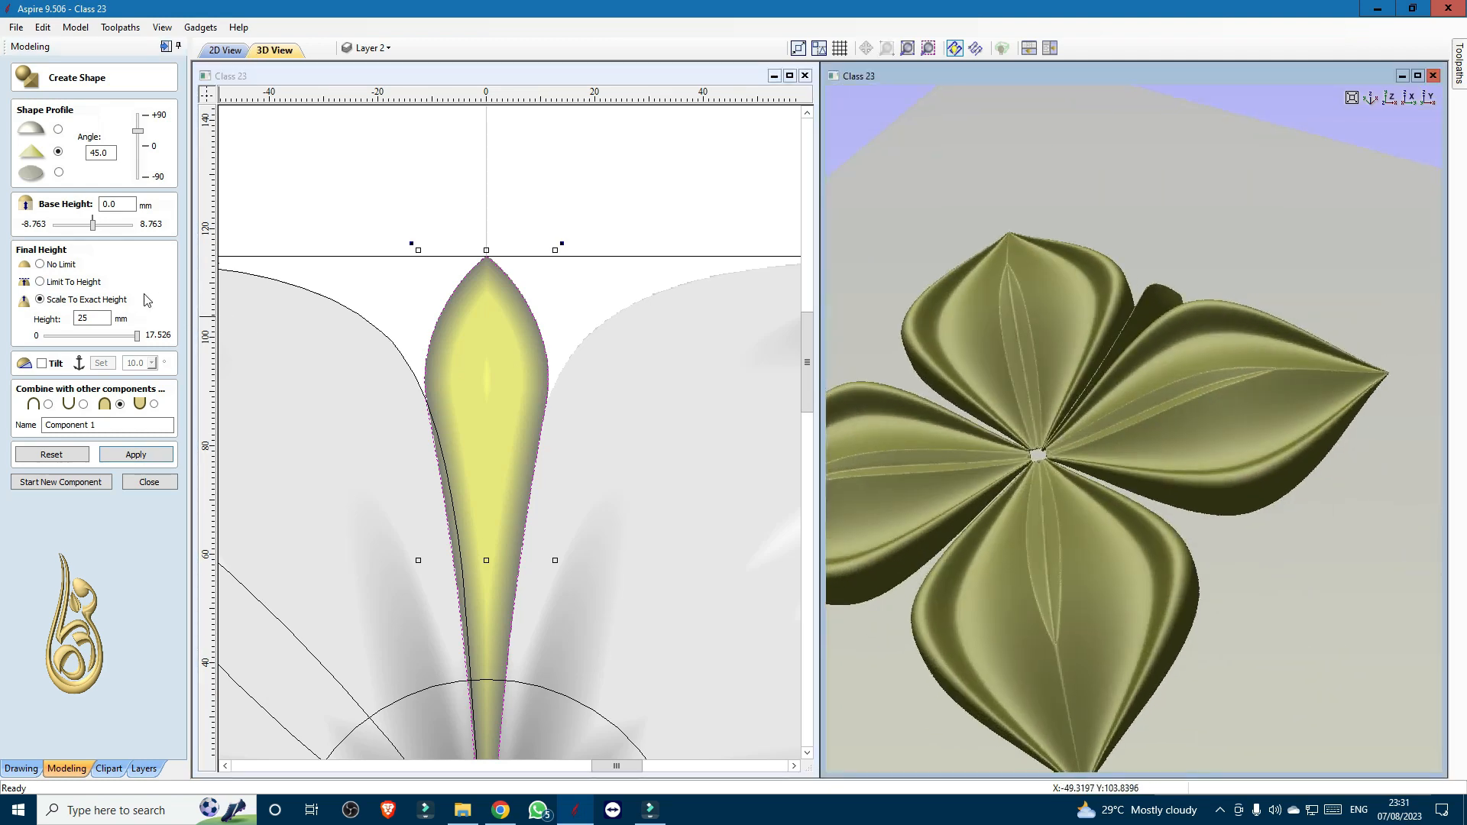
- Set the narrow petal's exact height to 20 mm, apply it and start a new component
double_click(97, 318)
text(2)
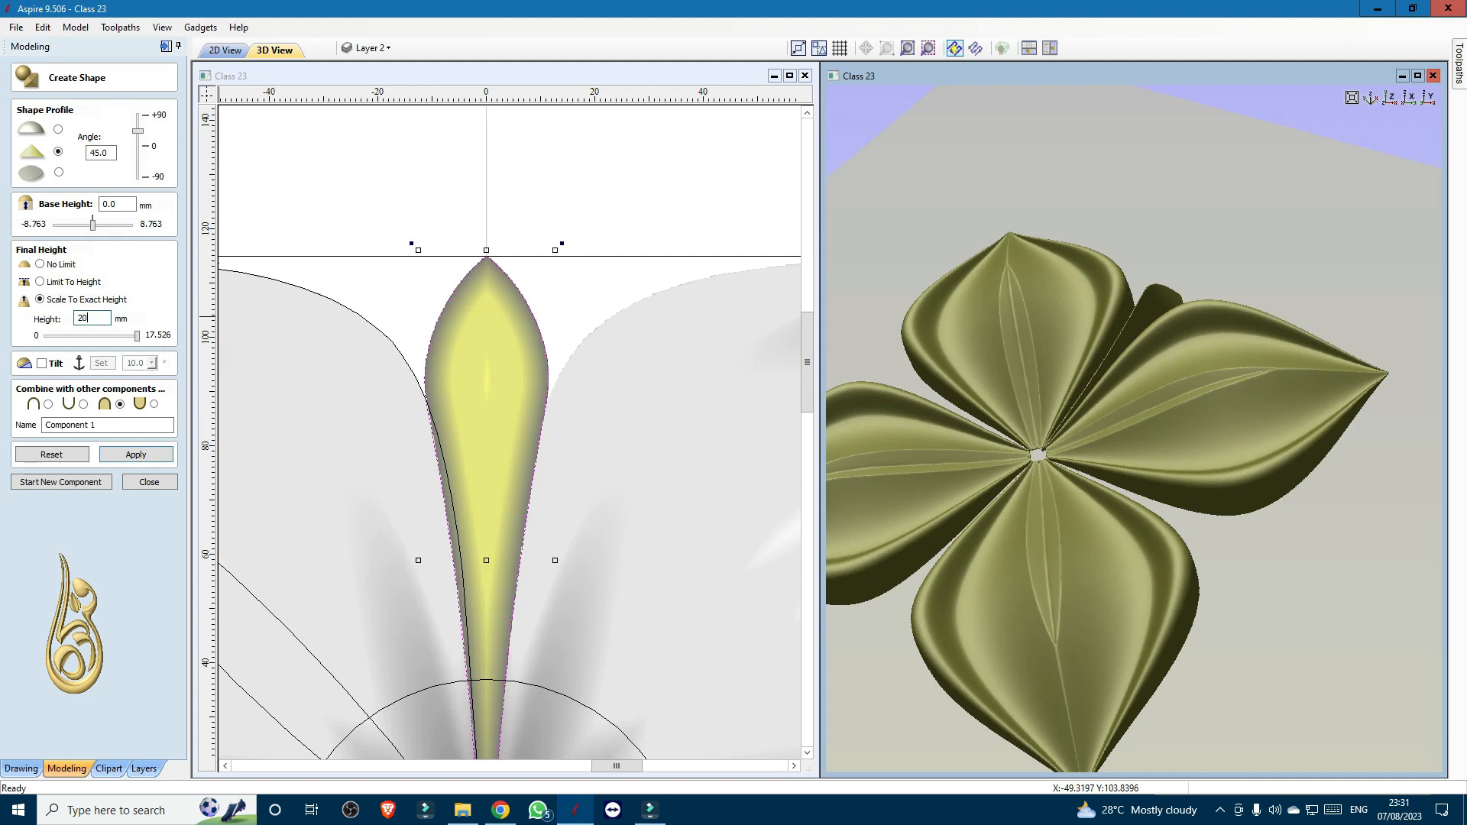
click(136, 455)
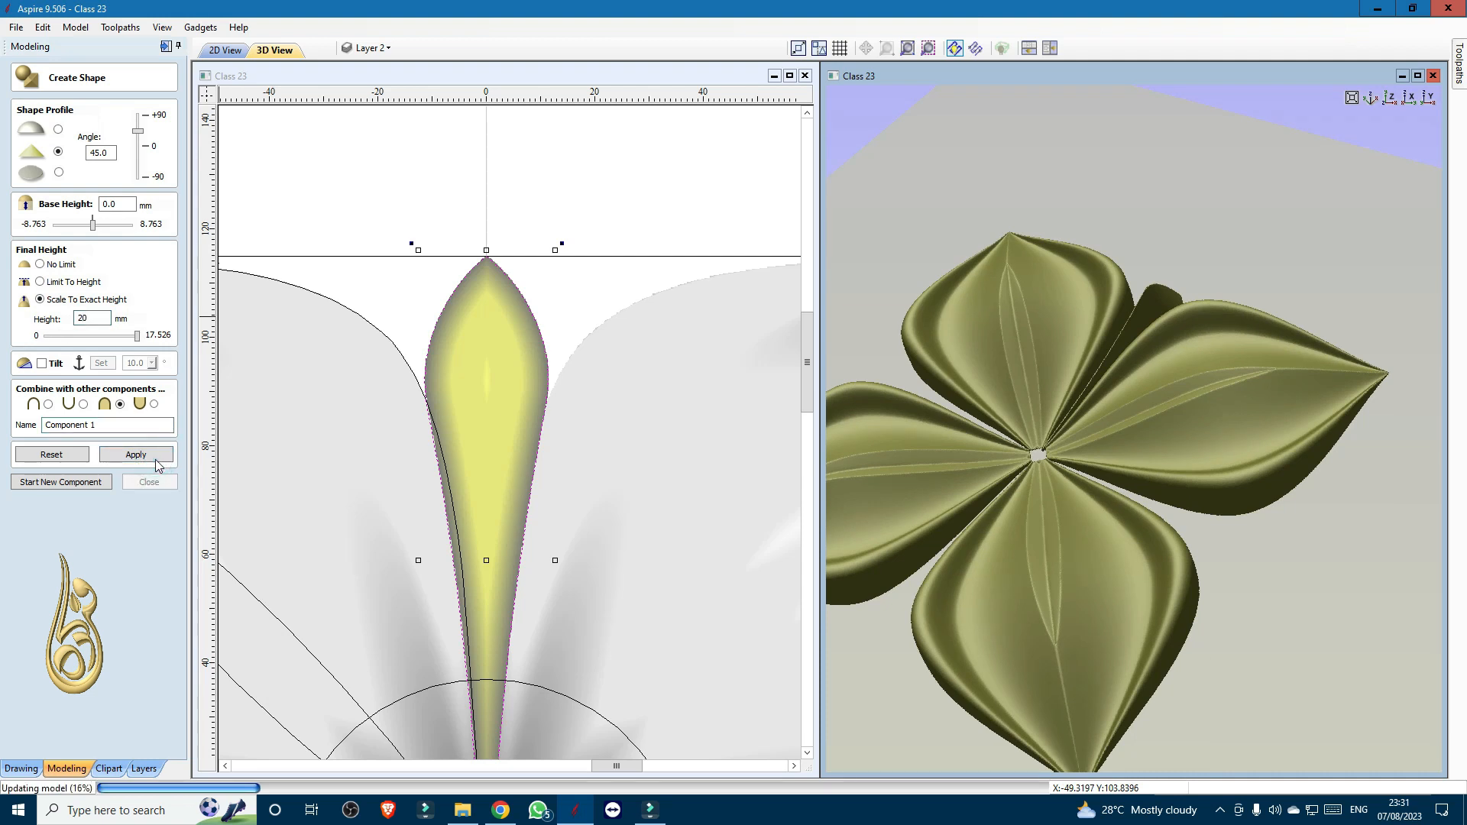
click(98, 487)
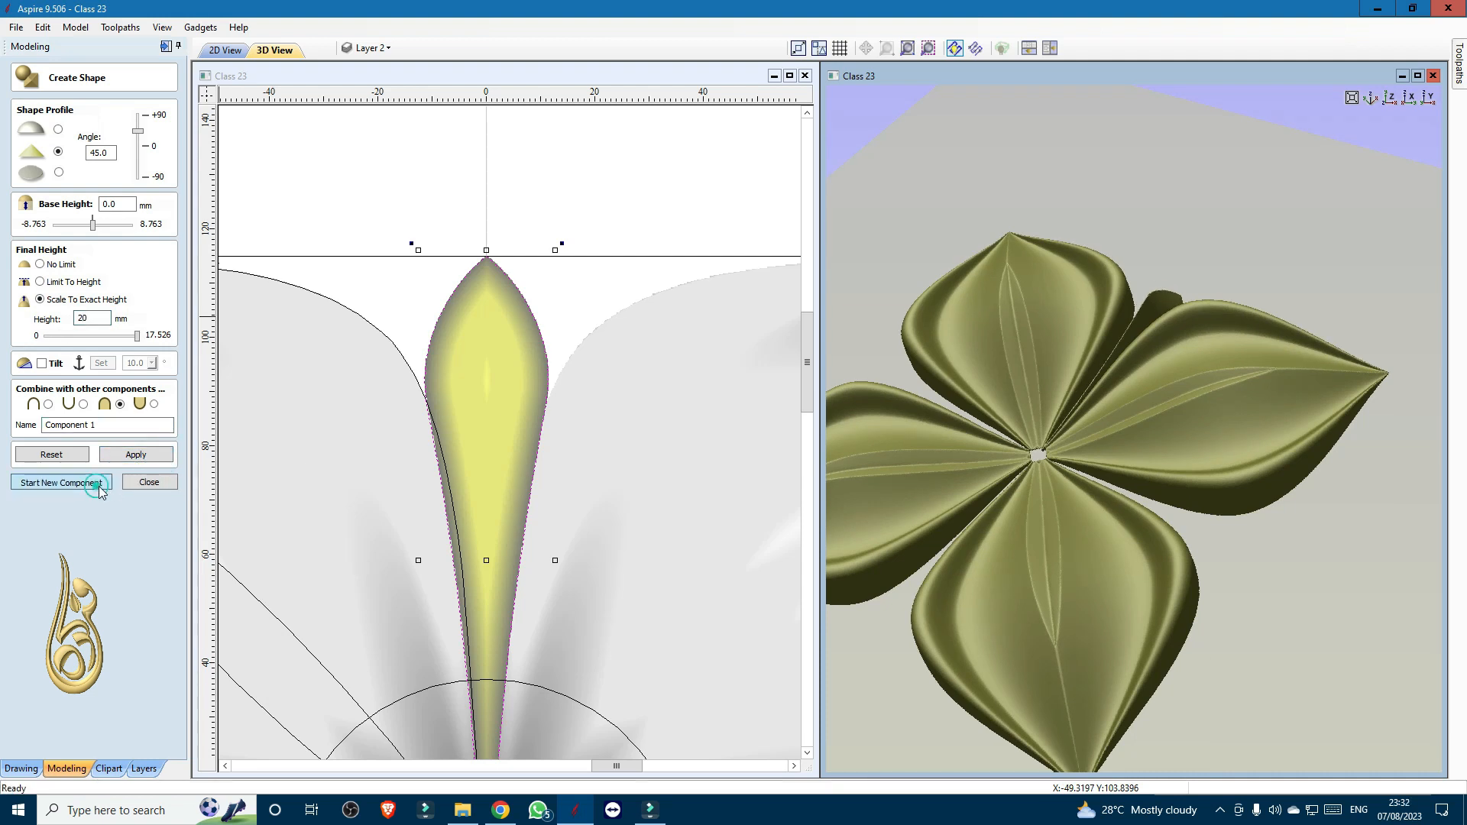
- Mirror a copy of the narrow upper petal component vertically about the job centre, between the two lower leaves, and finish shape creation
scroll(1100, 368, down, 4)
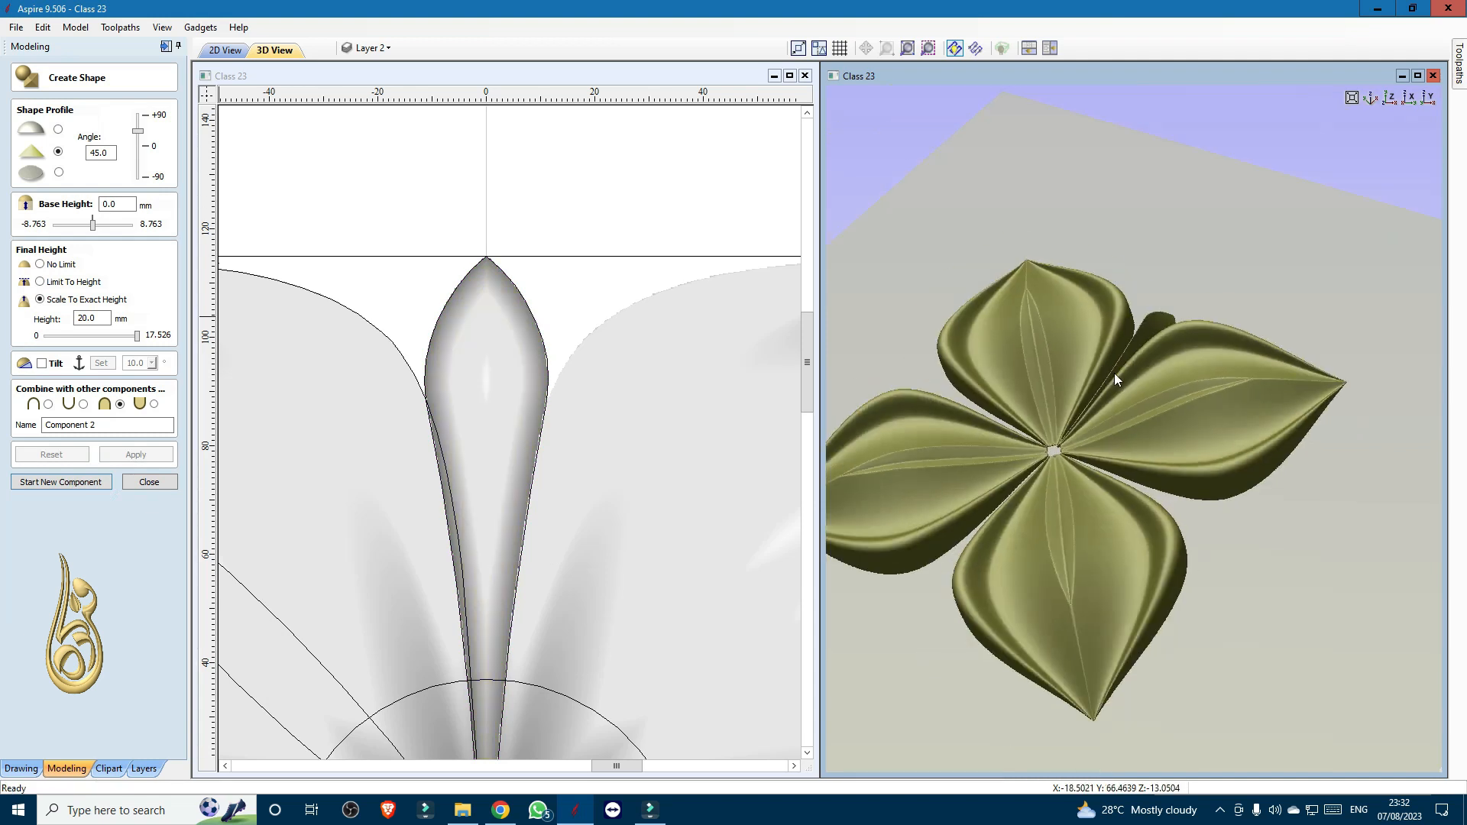
scroll(497, 275, down, 7)
scroll(506, 277, up, 3)
click(510, 284)
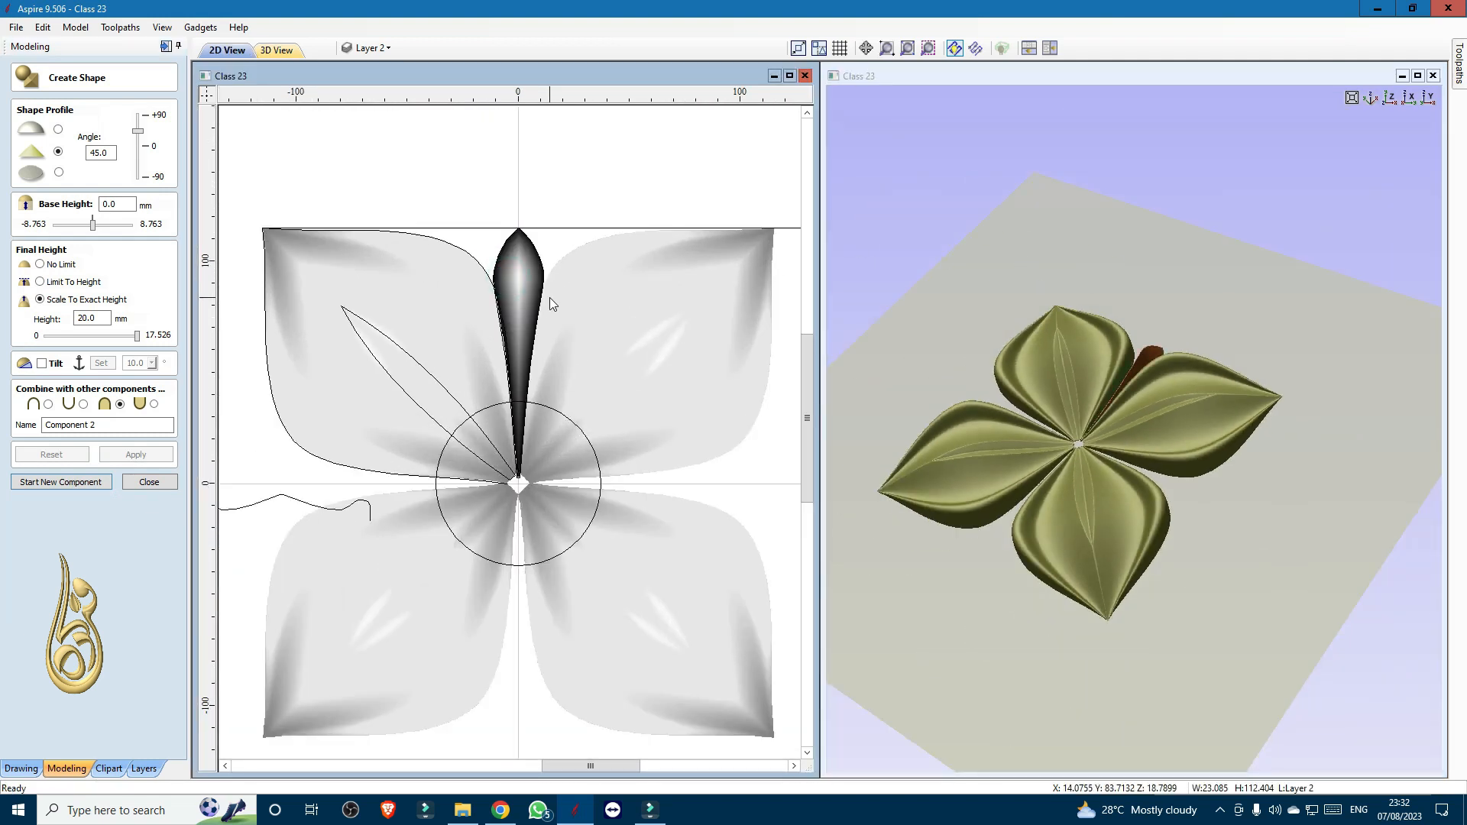
key(ctrl+shift+v)
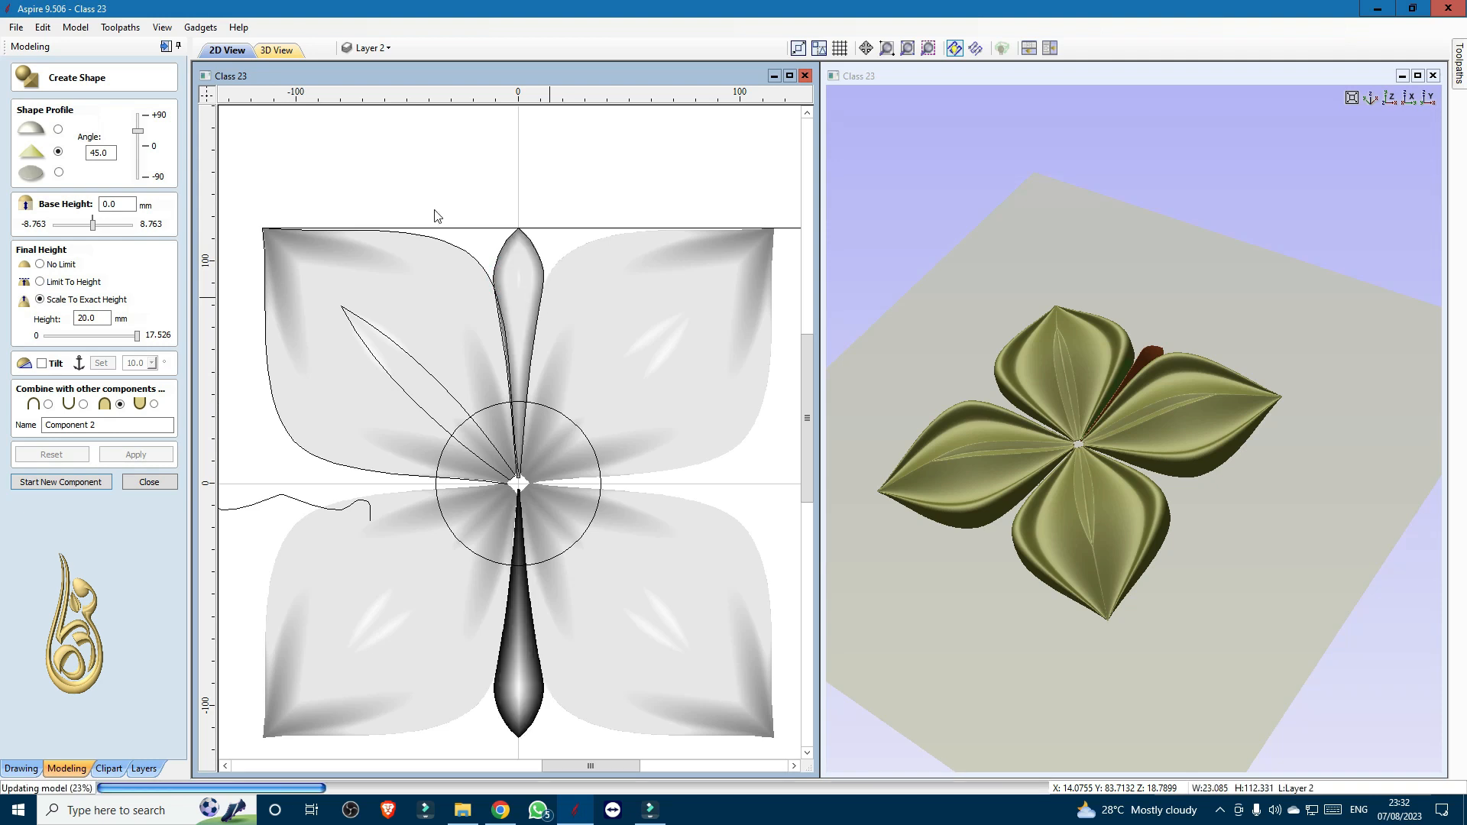
click(149, 482)
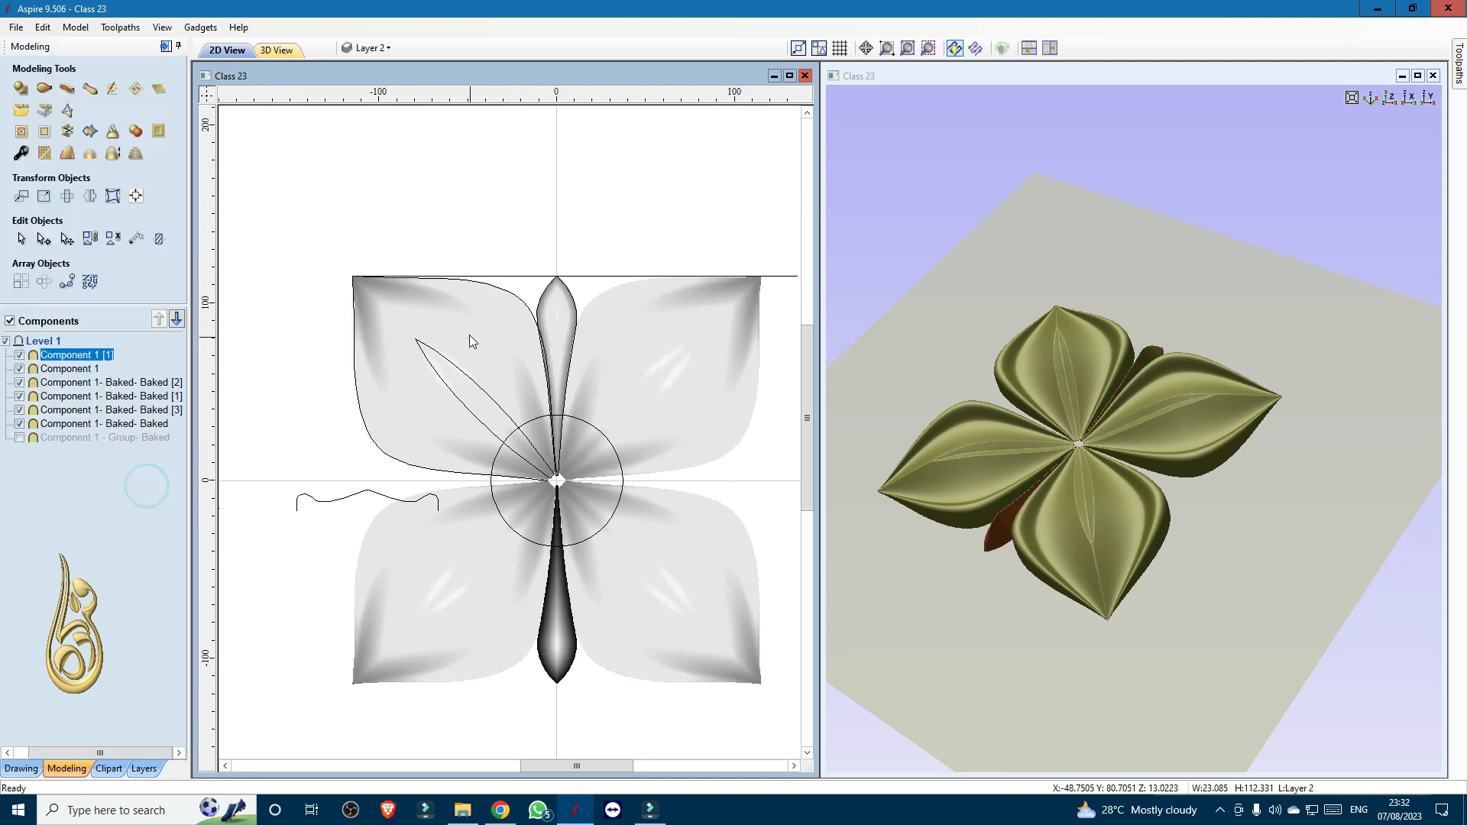
- Draw a diagonal line from the flower's centre through the upper-left leaf's tip to about X -131.5, Y 131.5
click(288, 294)
key(l)
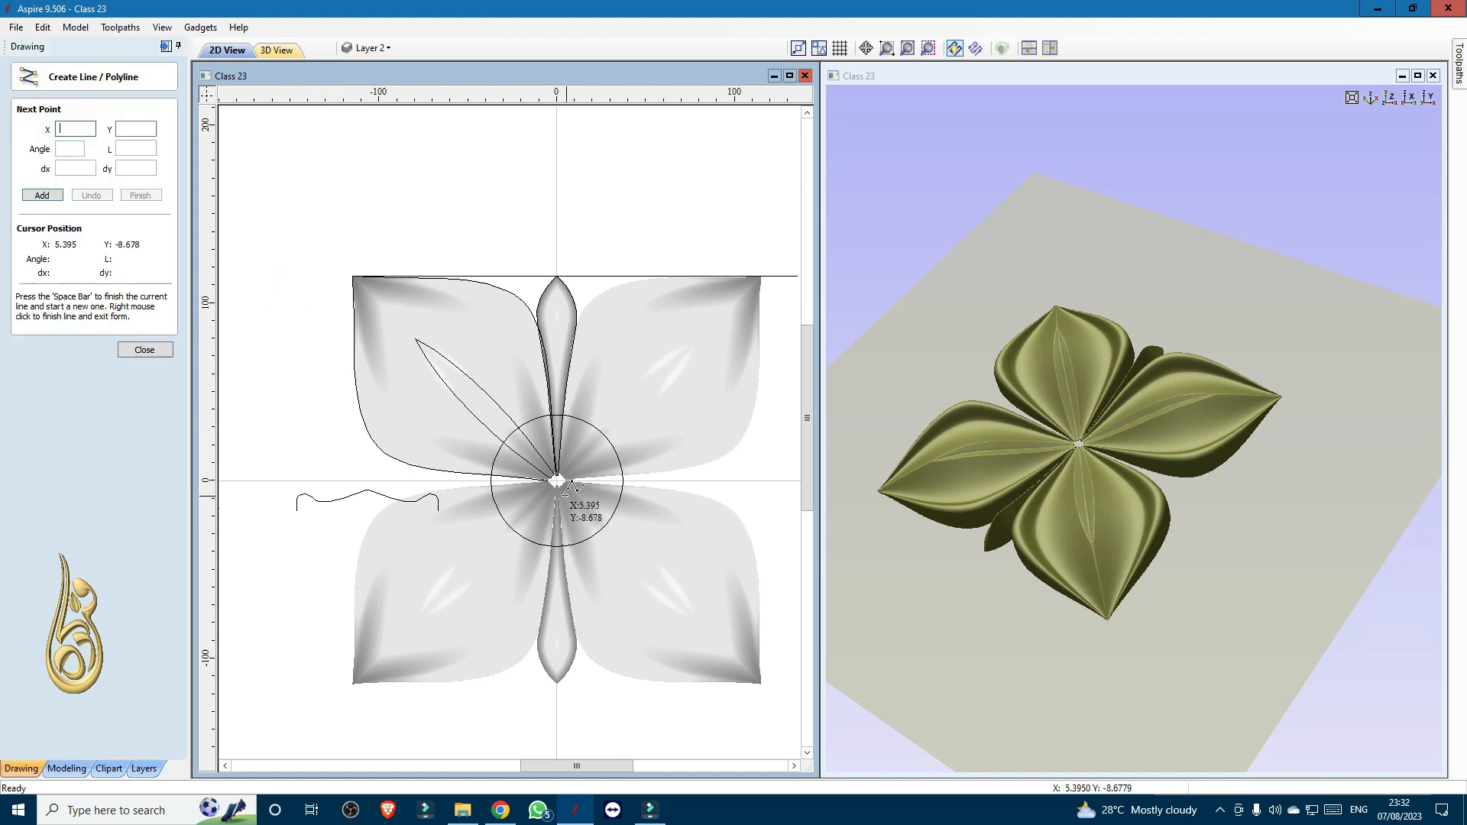
click(557, 480)
click(320, 246)
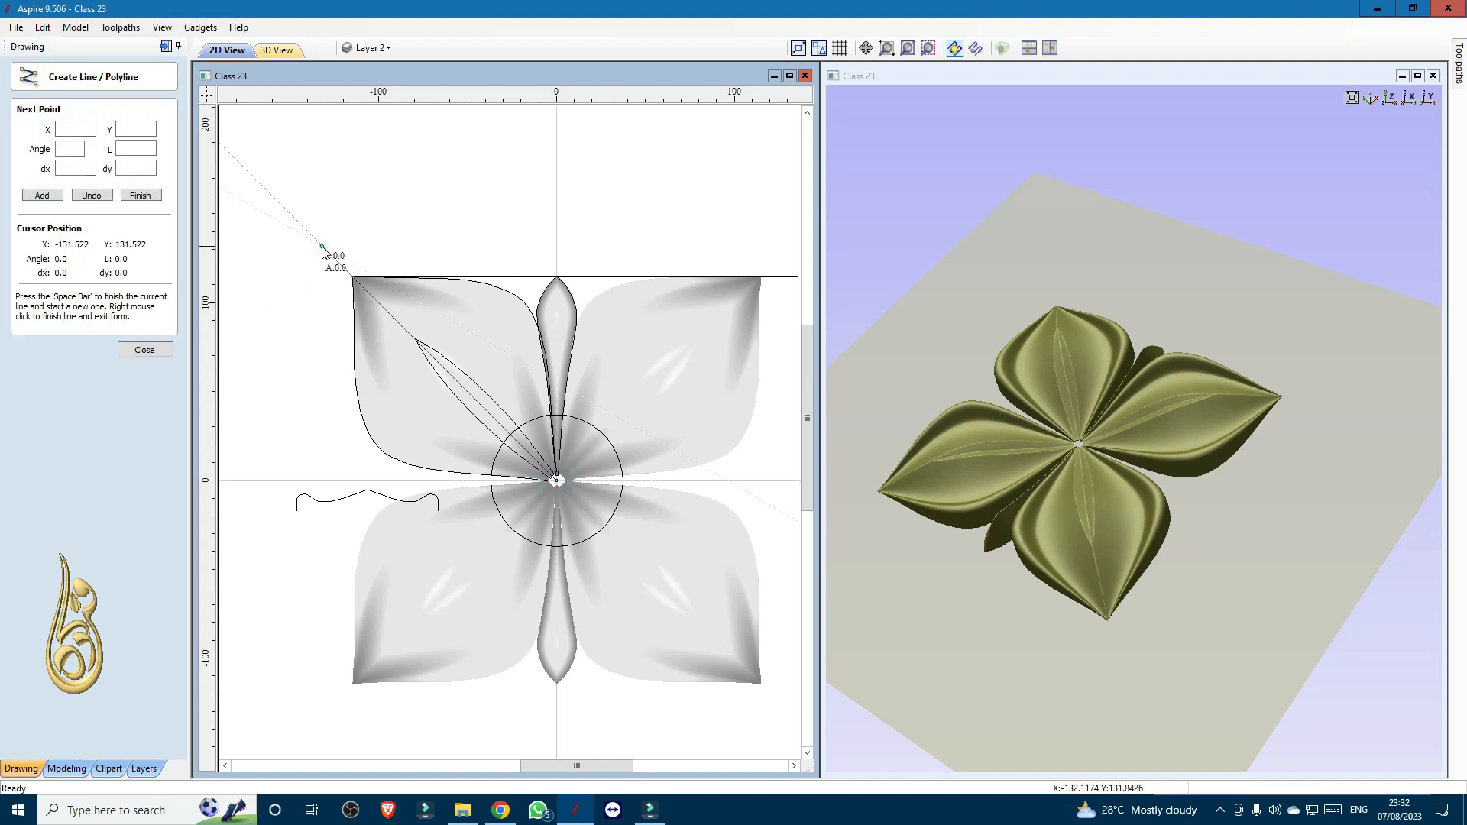
right_click(321, 246)
- Mirror a copy of the narrow upper petal component about the diagonal line, placing it between the two left leaves
click(350, 249)
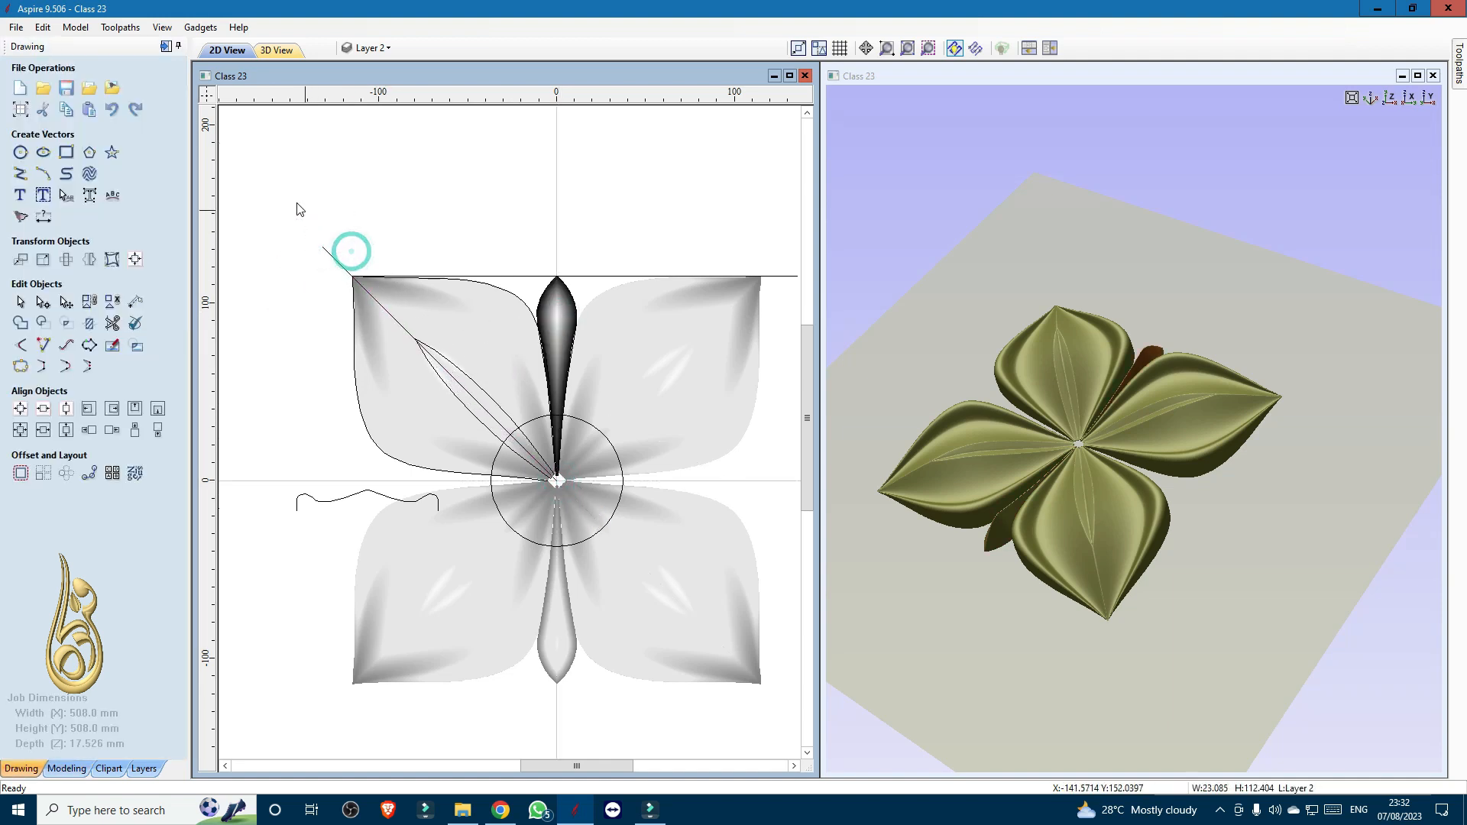
click(90, 302)
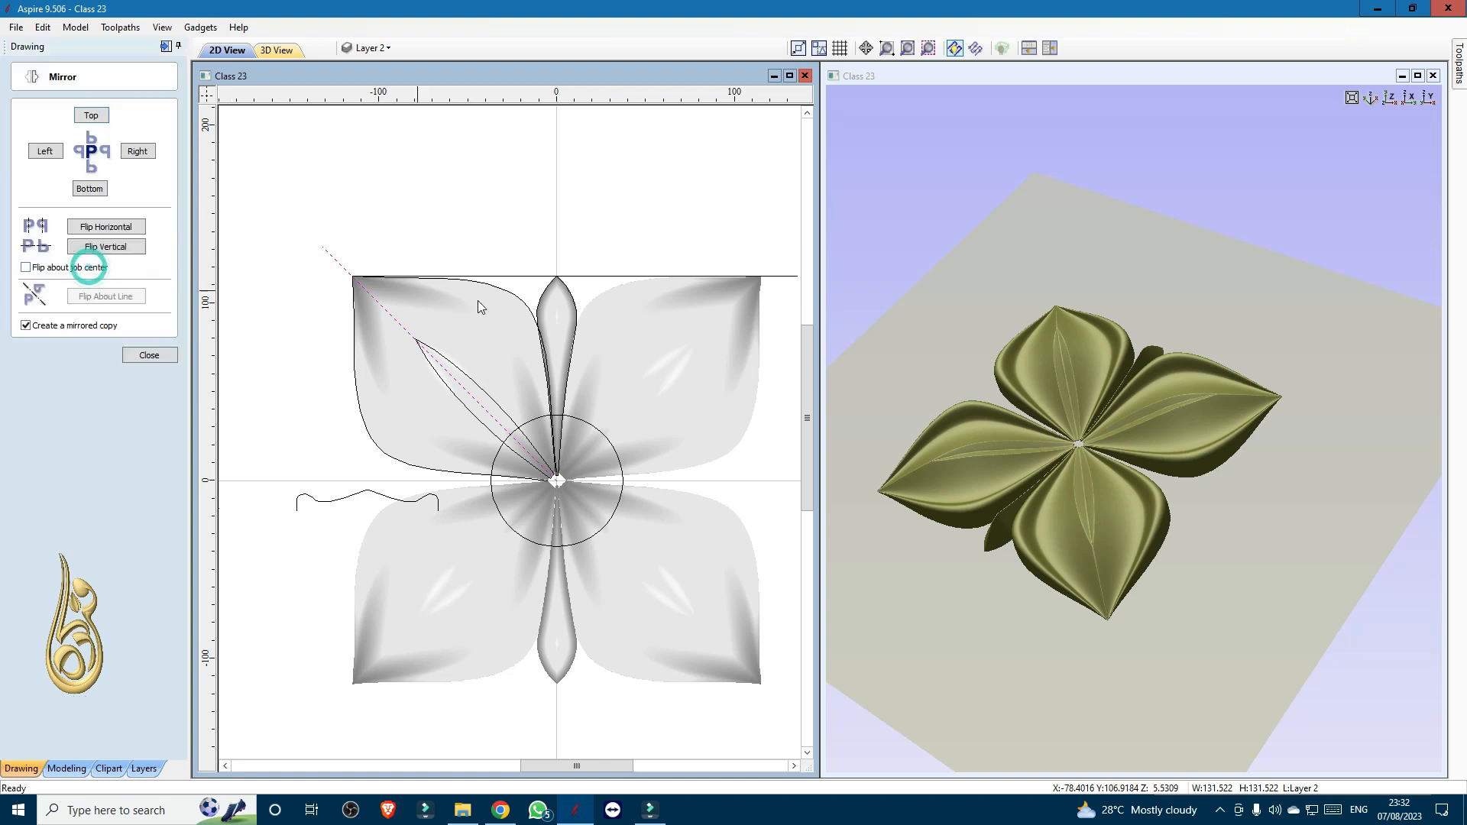
click(552, 327)
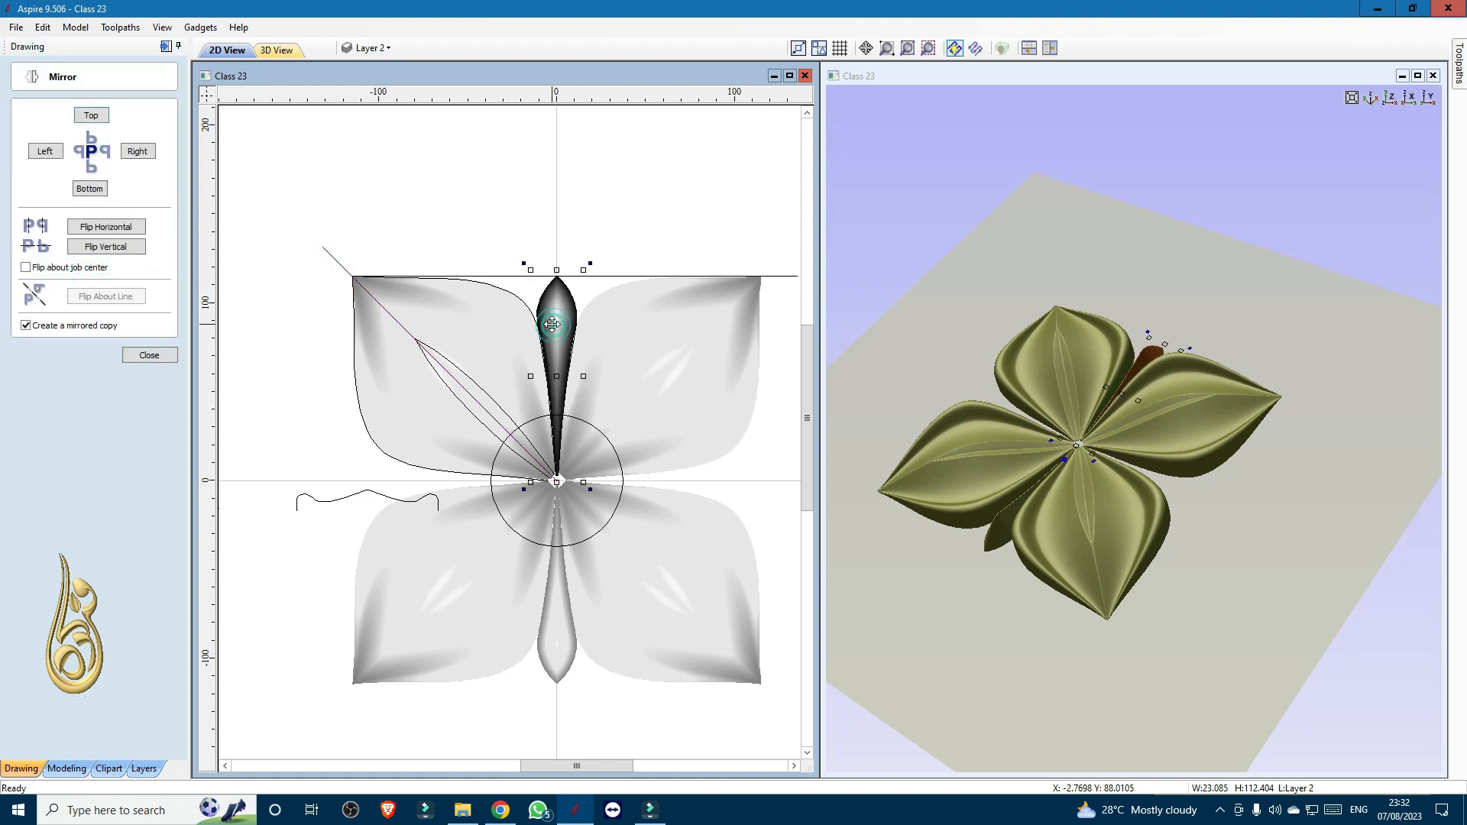
shift+click(341, 262)
click(84, 297)
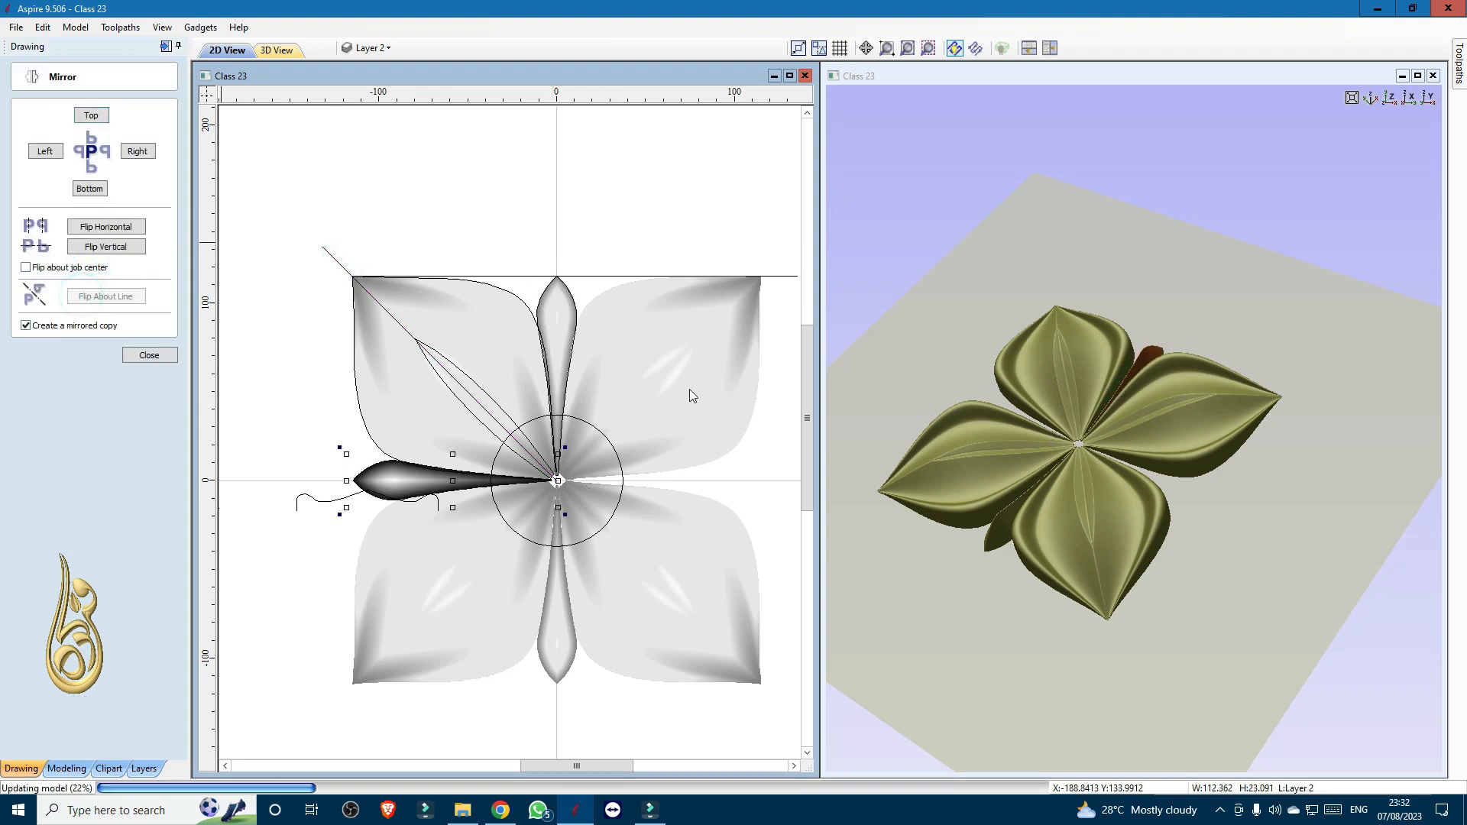
- Mirror a copy of the narrow left petal horizontally about the job centre and inspect the flower in 3D
scroll(689, 388, down, 1)
click(531, 631)
click(472, 466)
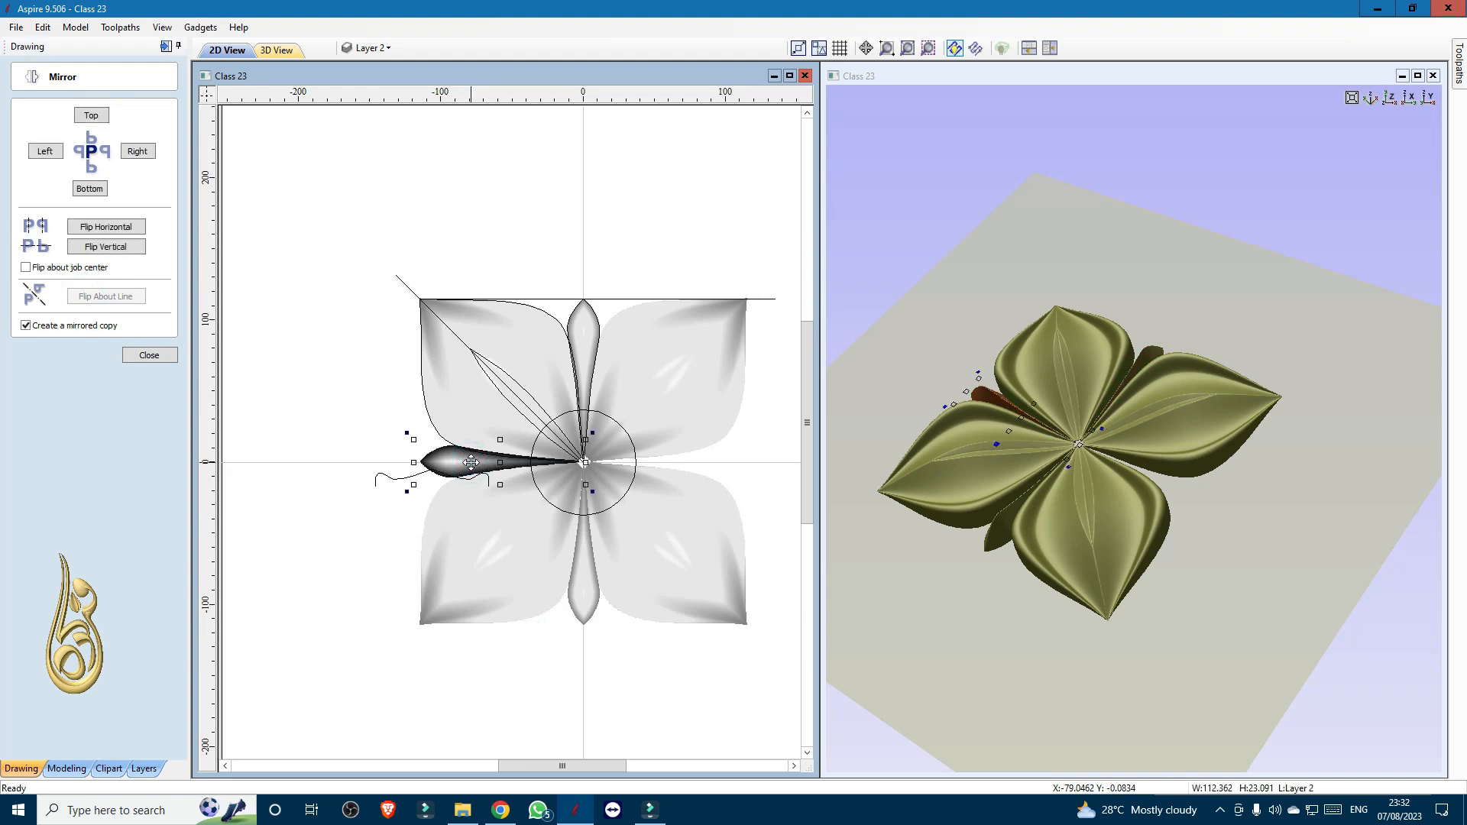
key(ctrl+shift+h)
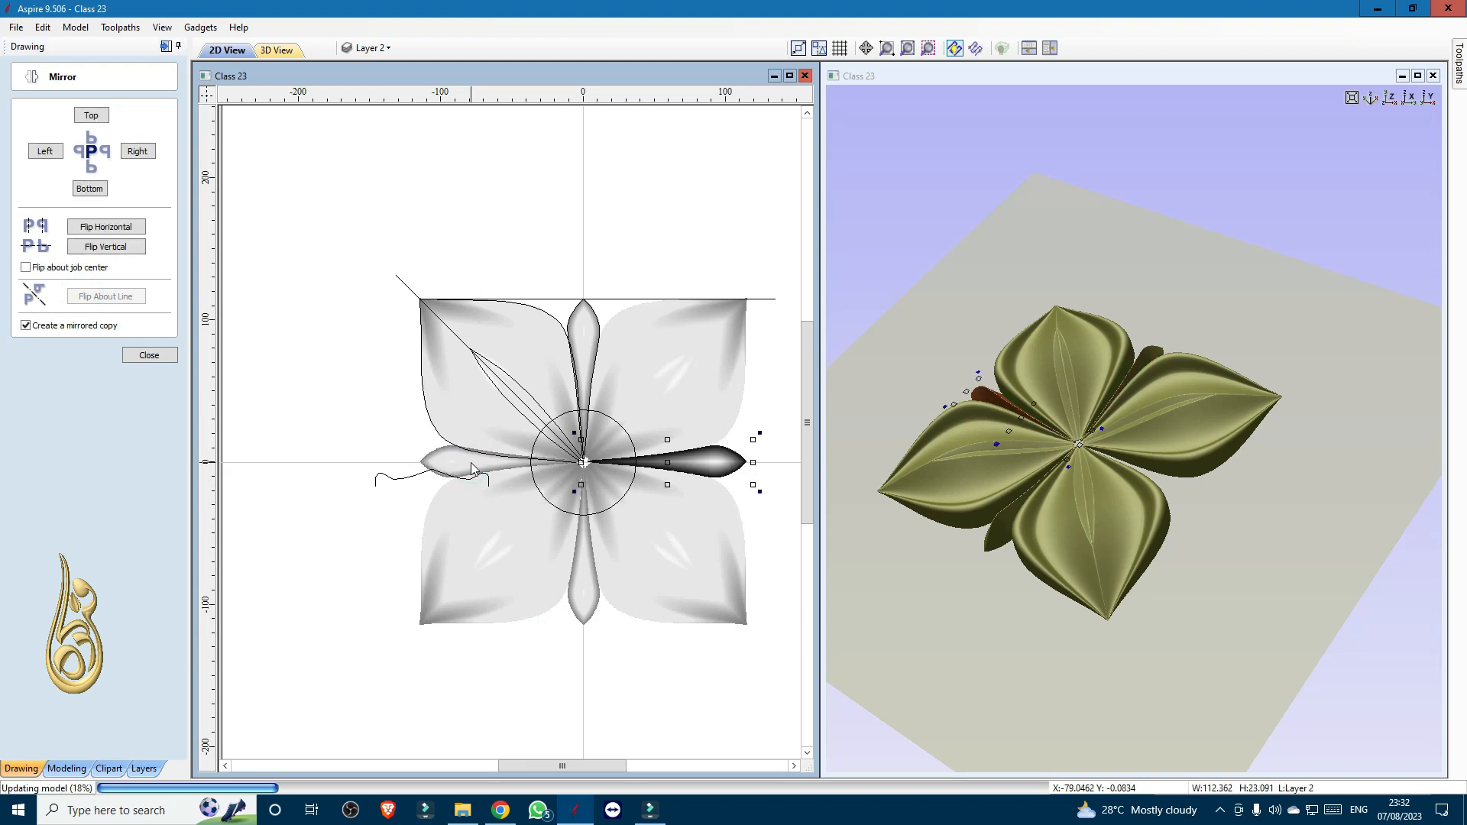
click(1244, 559)
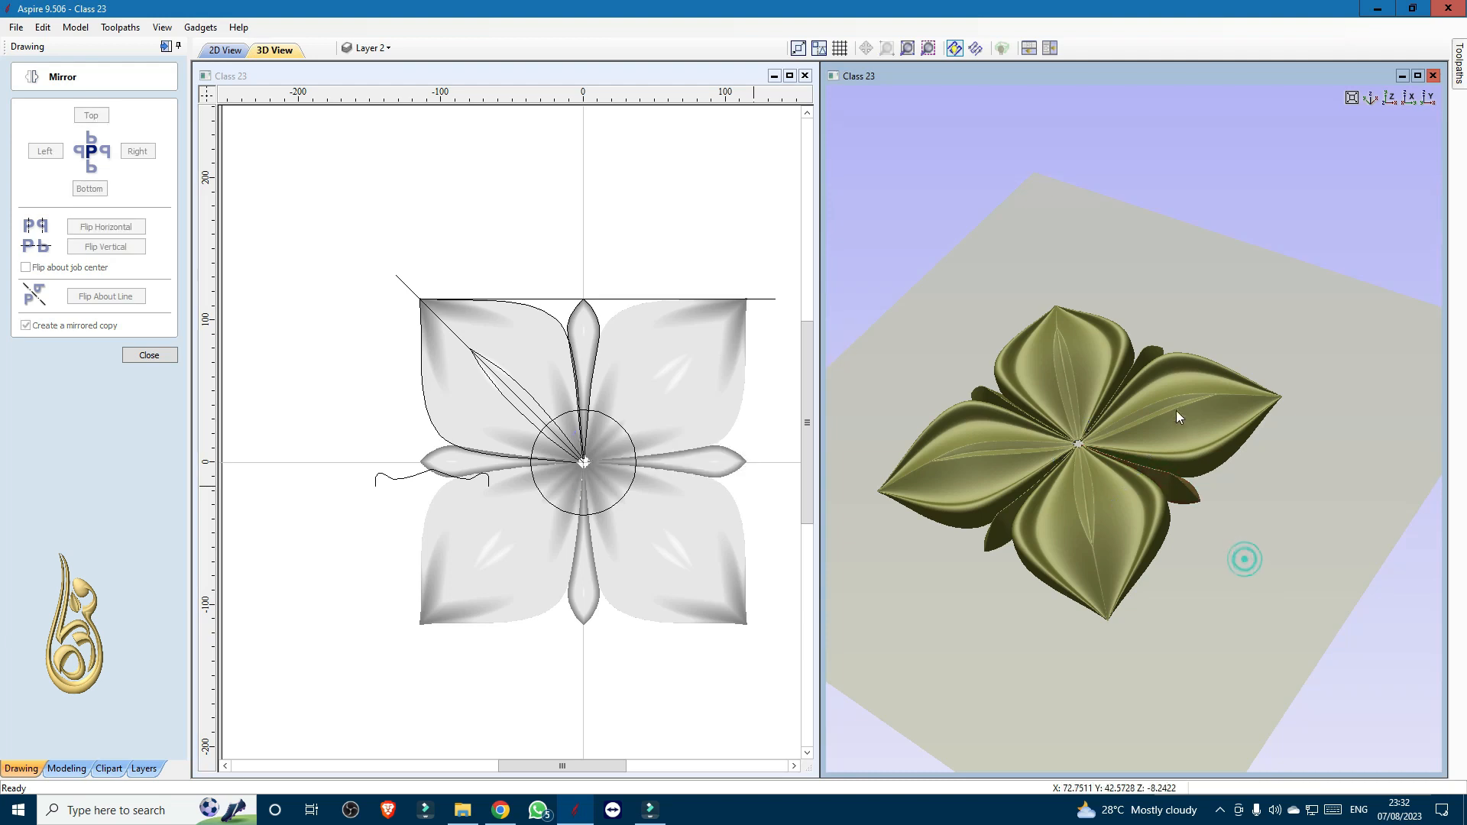
drag(1175, 357, 1218, 438)
scroll(1102, 513, up, 5)
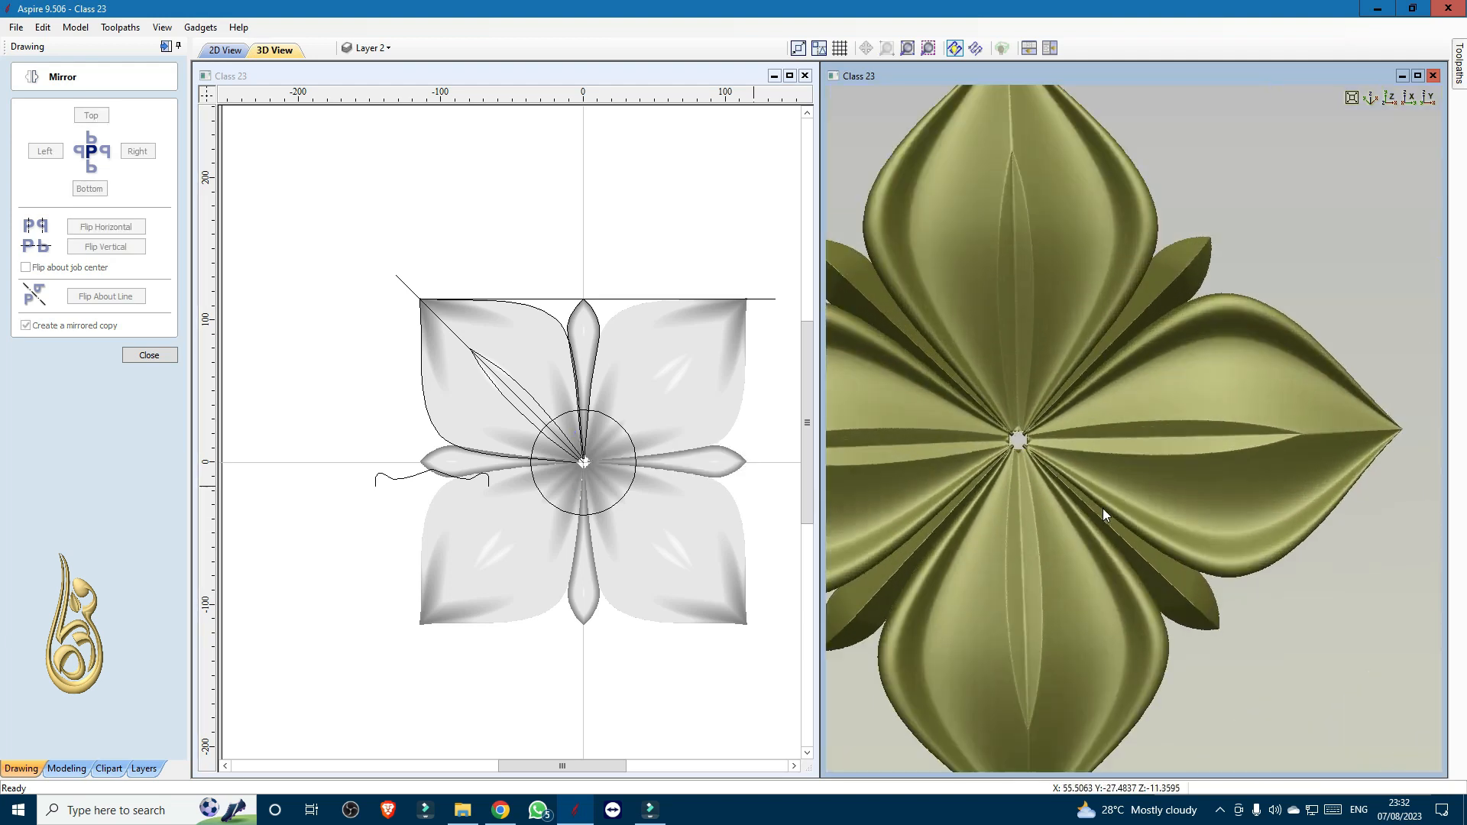
- Shrink the centre circle about its own centre to a diameter of about 59 mm and leave the Mirror tool
scroll(575, 486, up, 3)
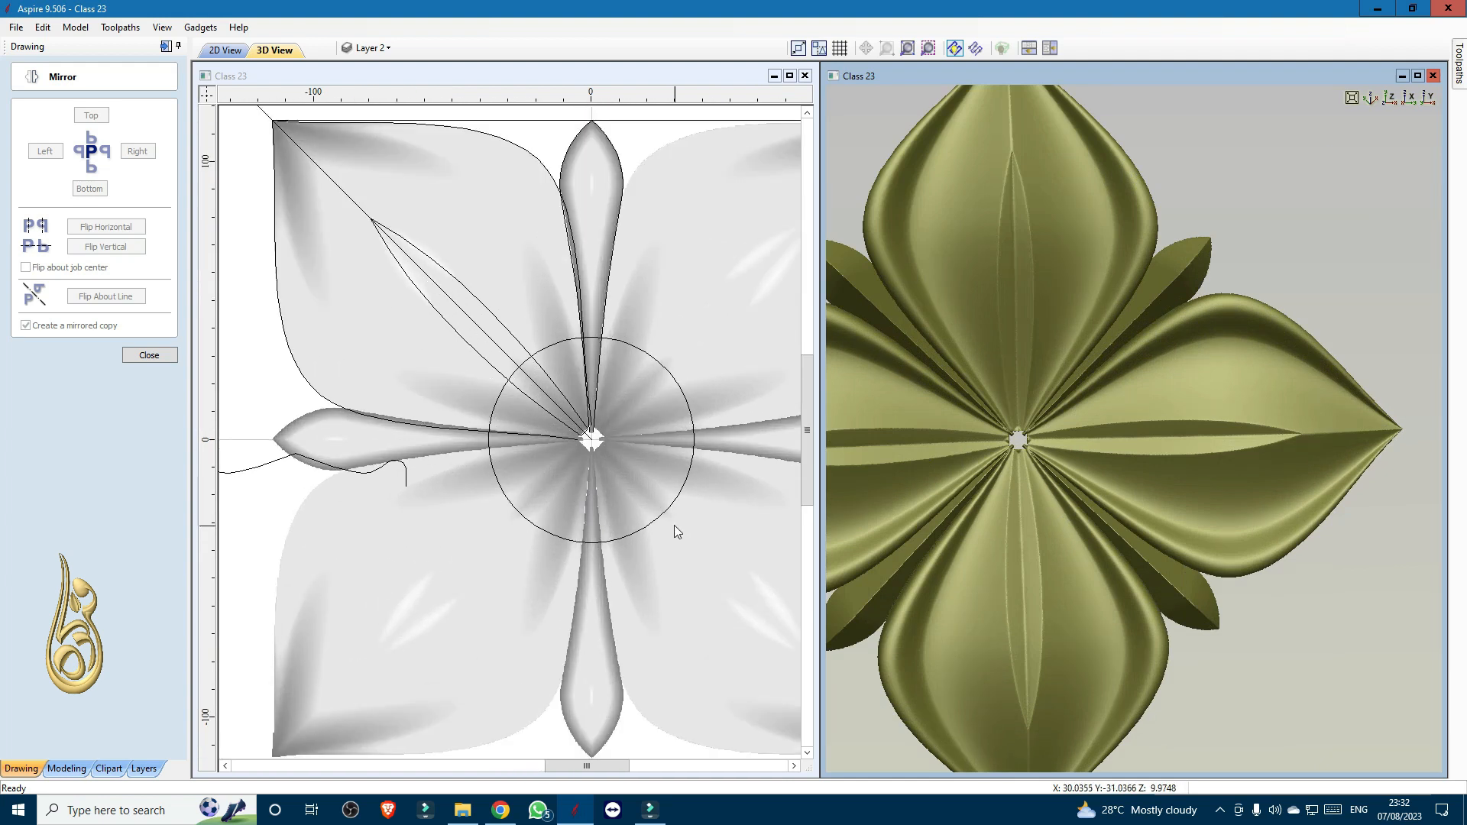
click(661, 509)
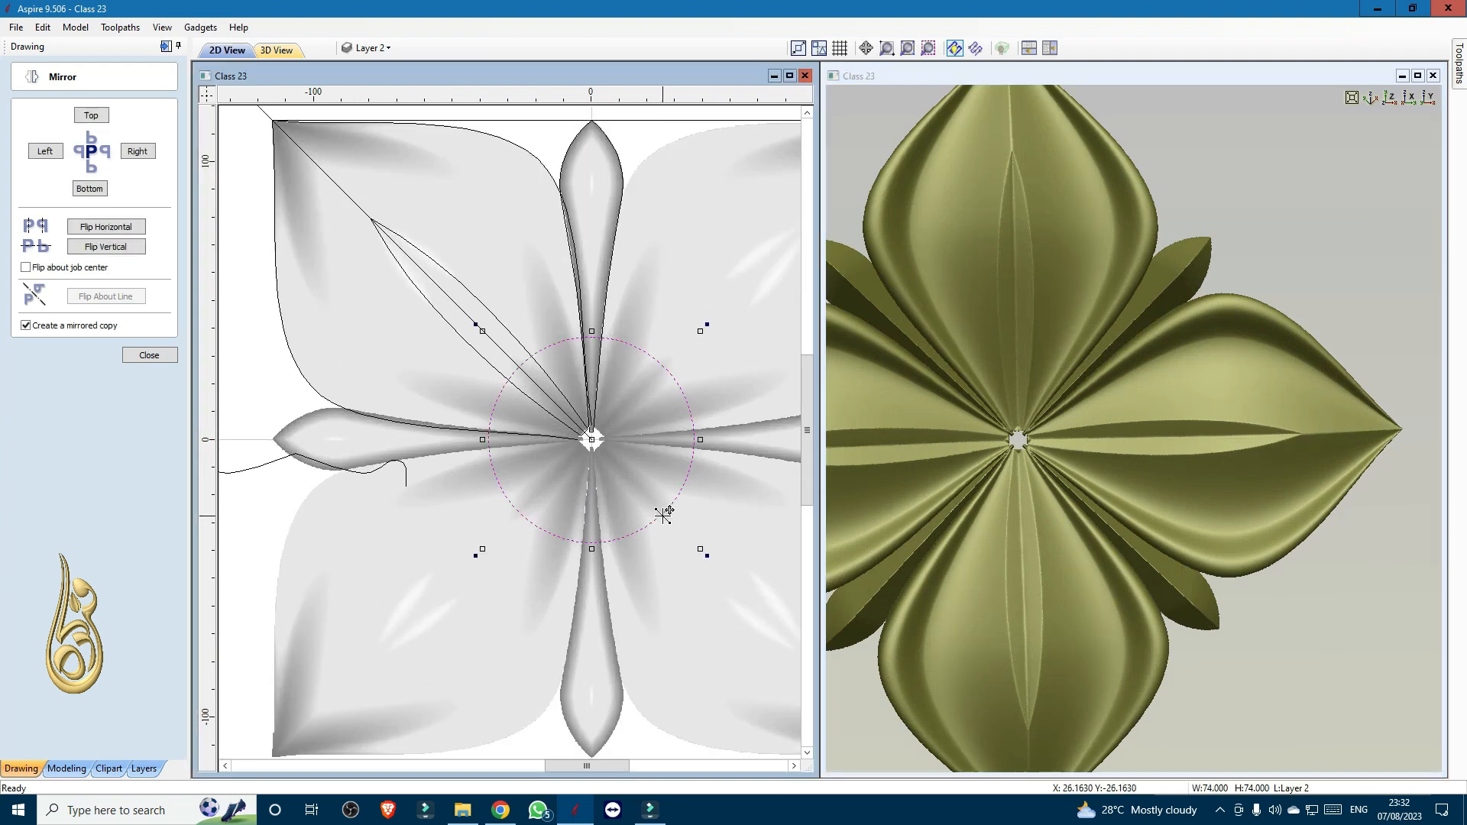
click(700, 550)
click(538, 726)
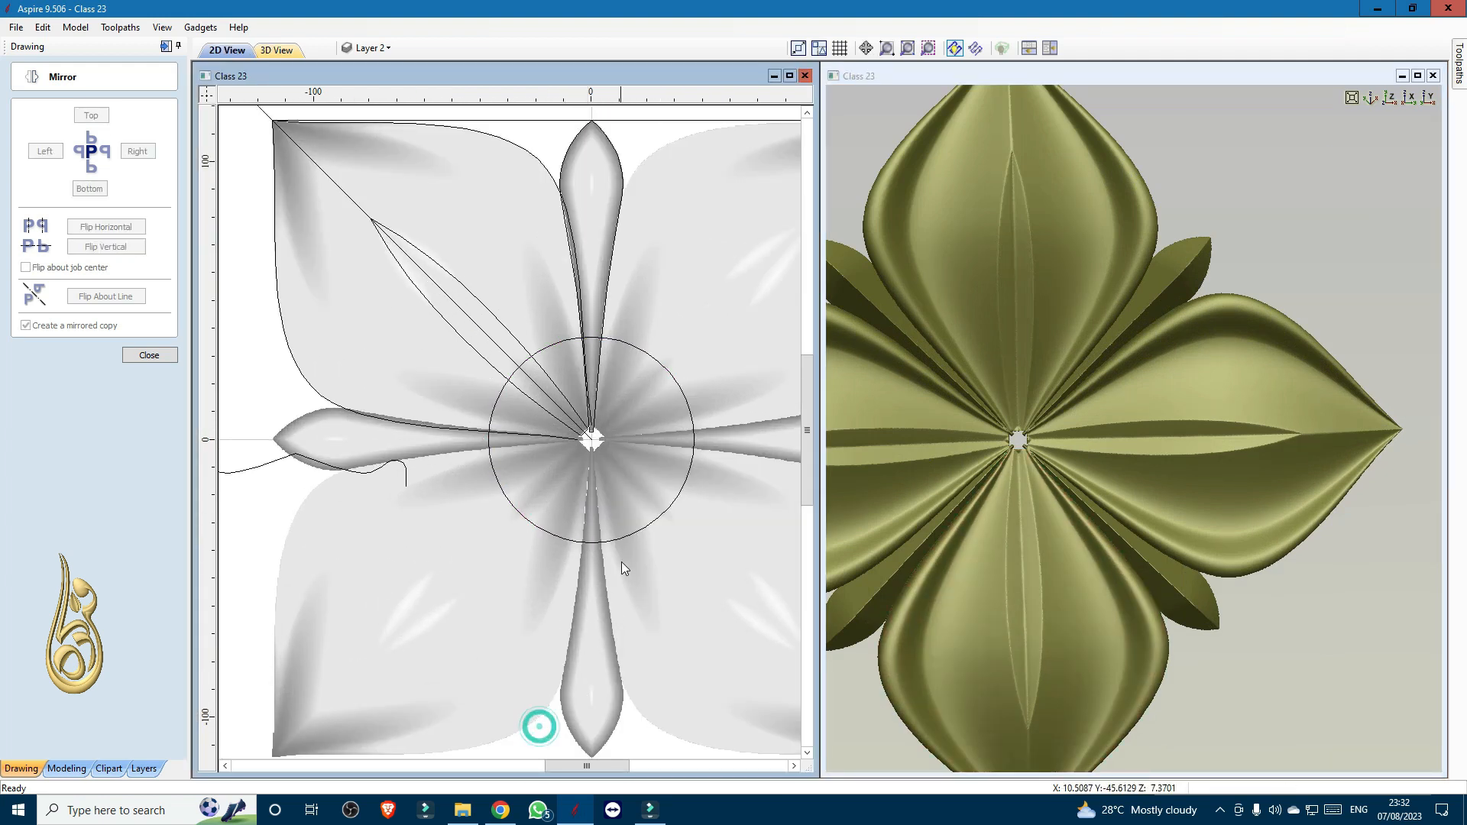
click(624, 535)
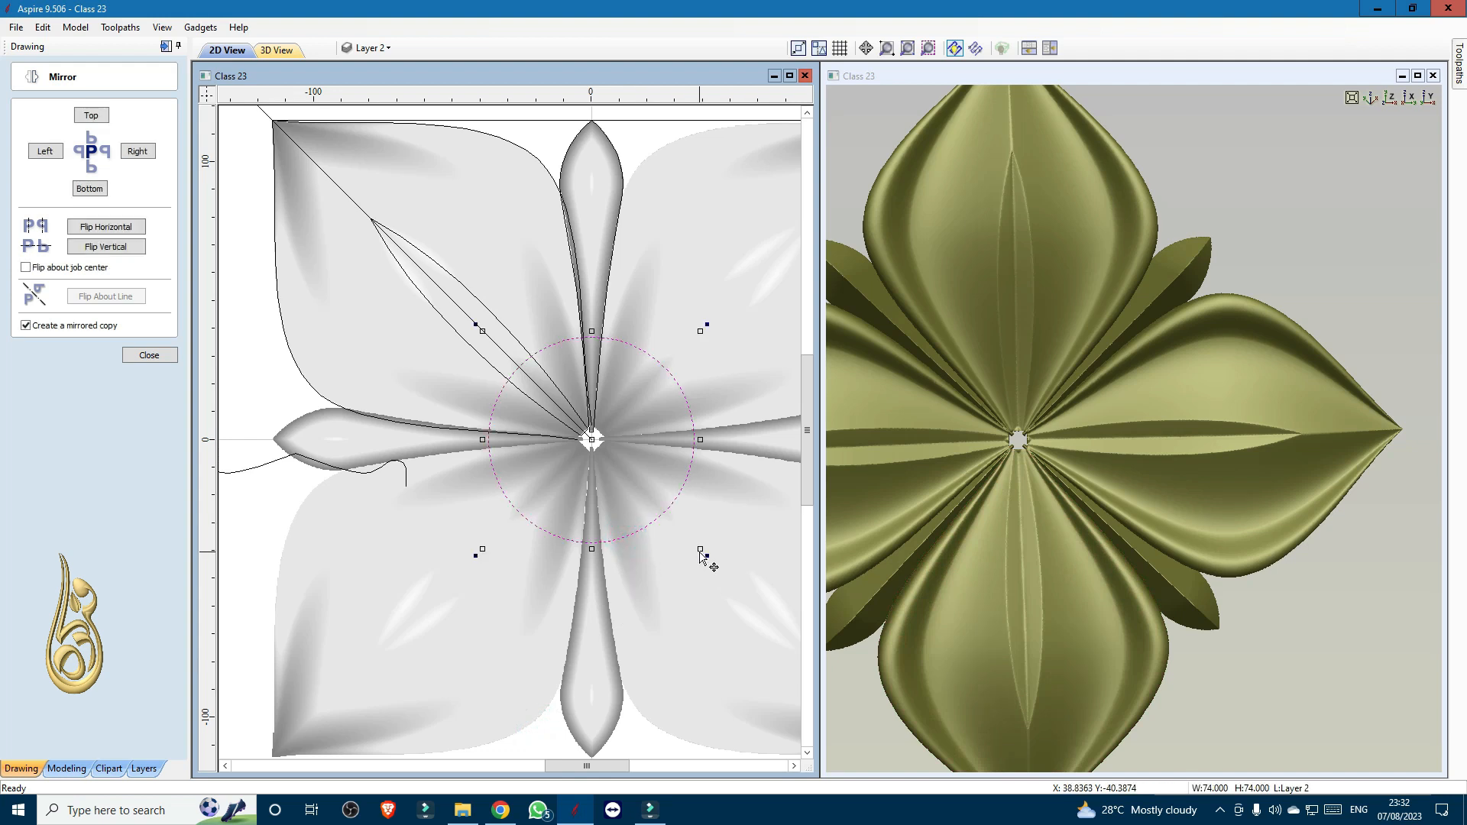
drag(700, 551, 681, 529)
click(149, 356)
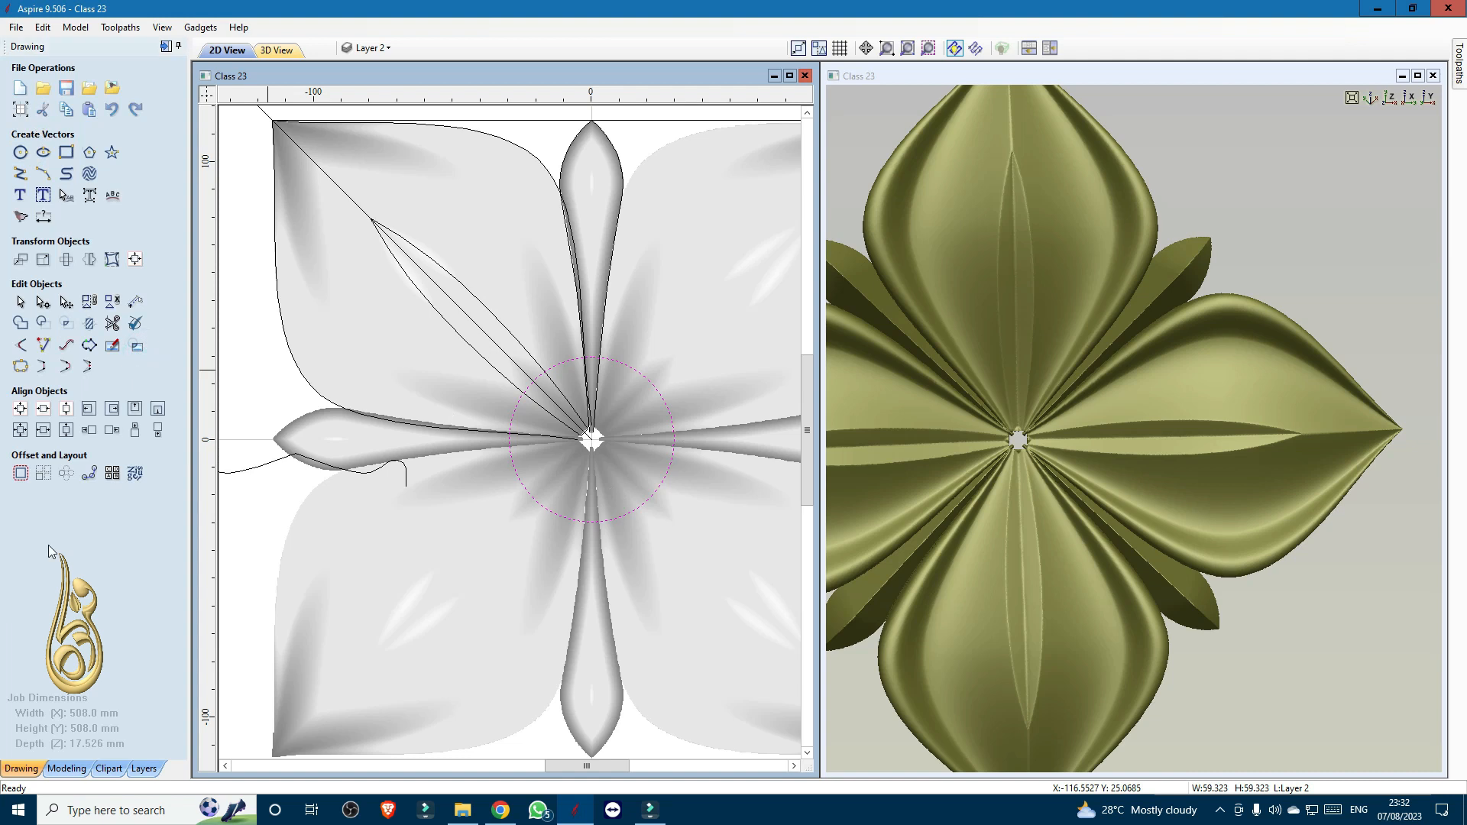
- Create a round-profile shape from the centre circle, scaled to an exact height of 20 mm and combined with Merge
click(67, 769)
click(23, 91)
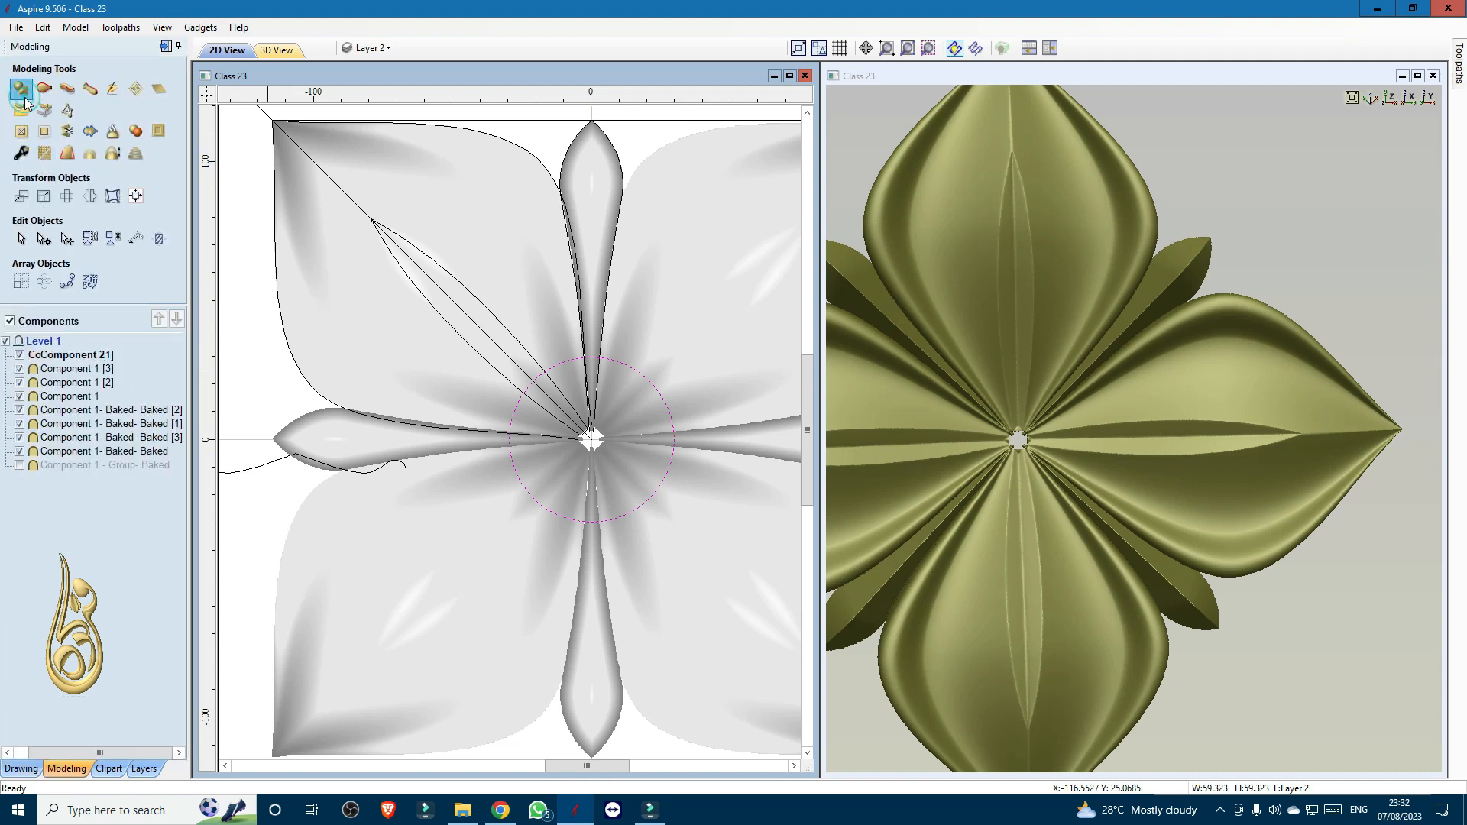
click(59, 130)
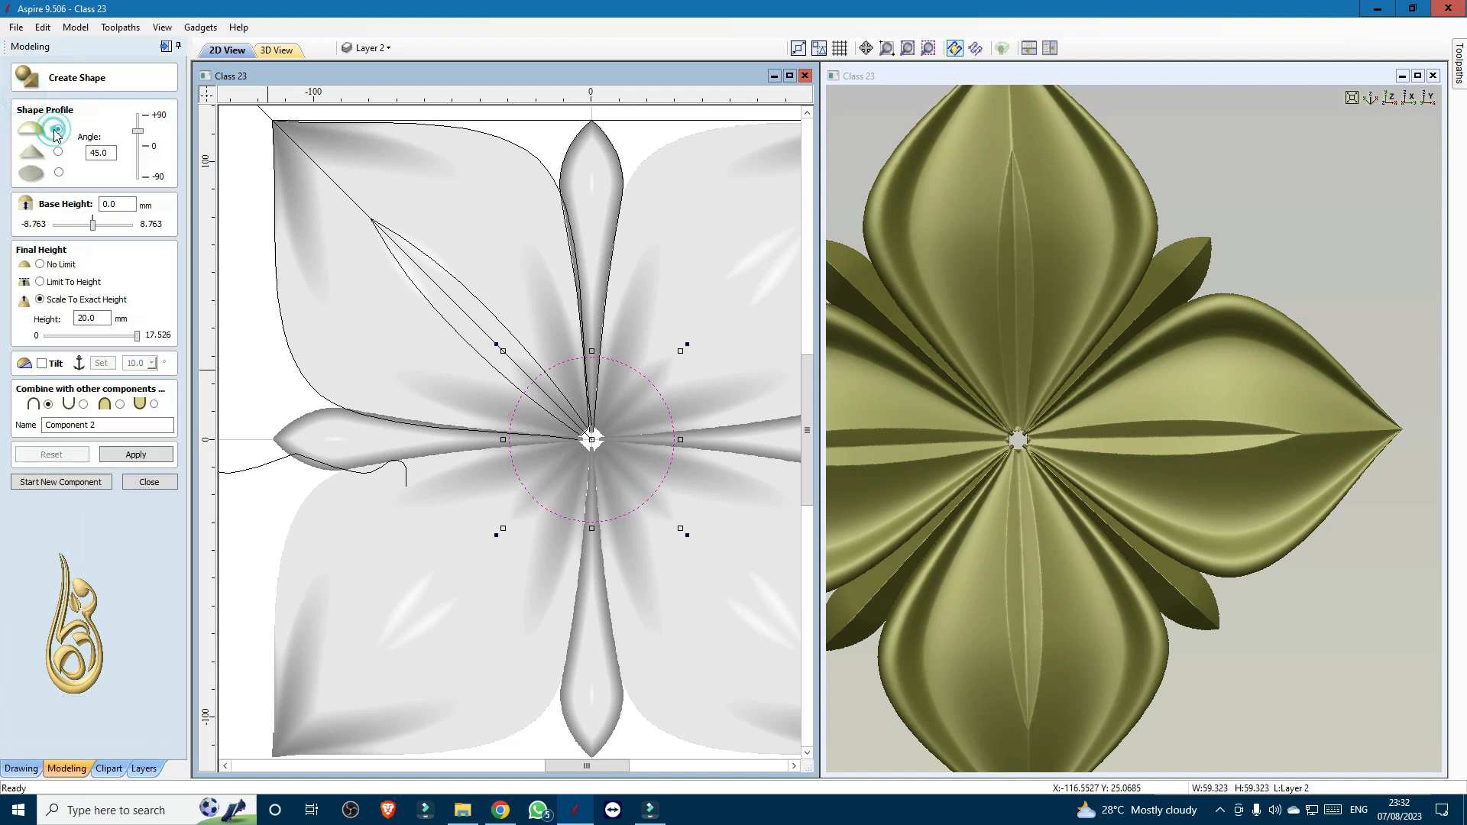
click(121, 405)
click(136, 454)
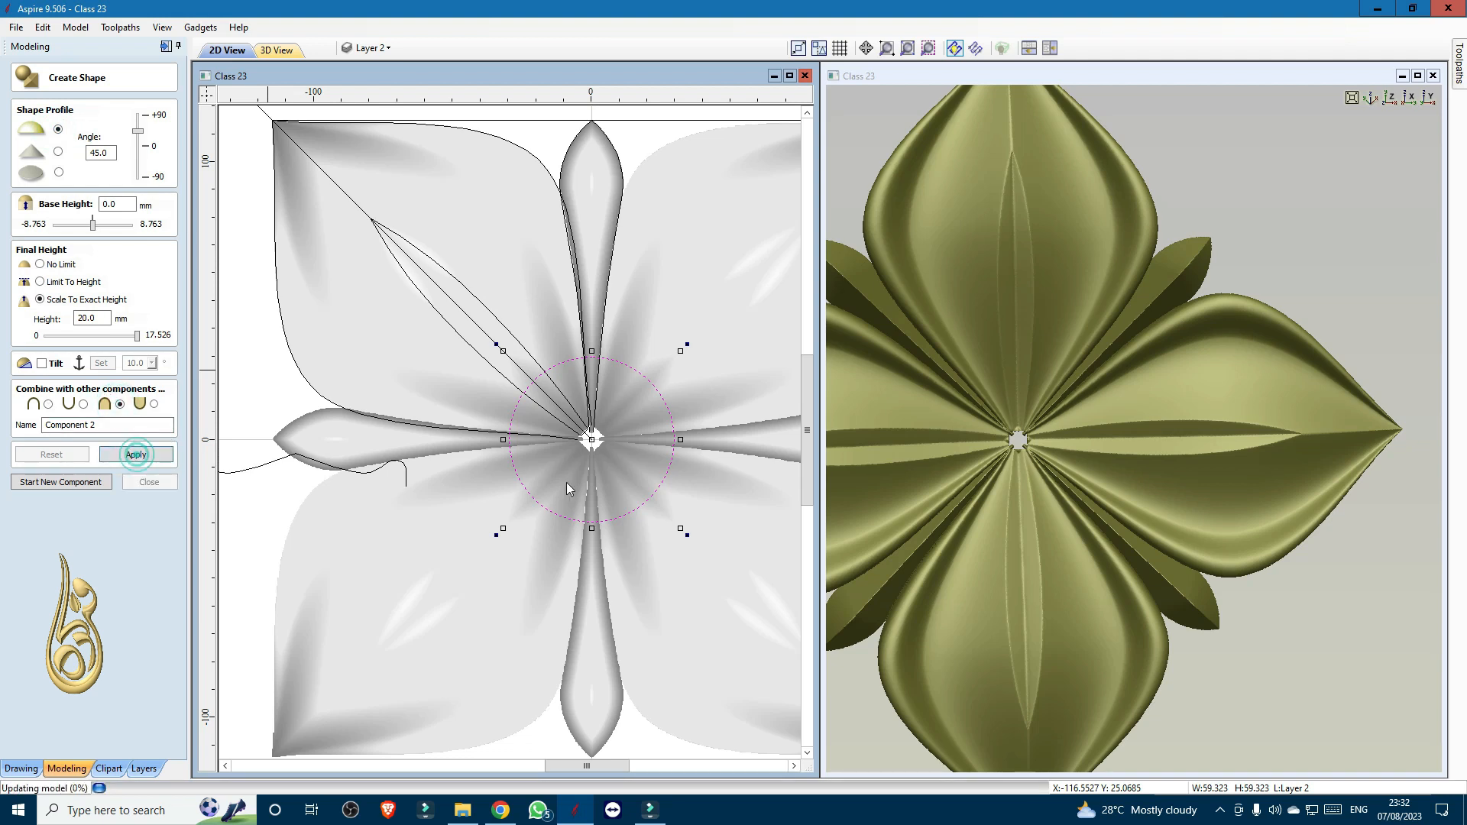
drag(1002, 570, 935, 443)
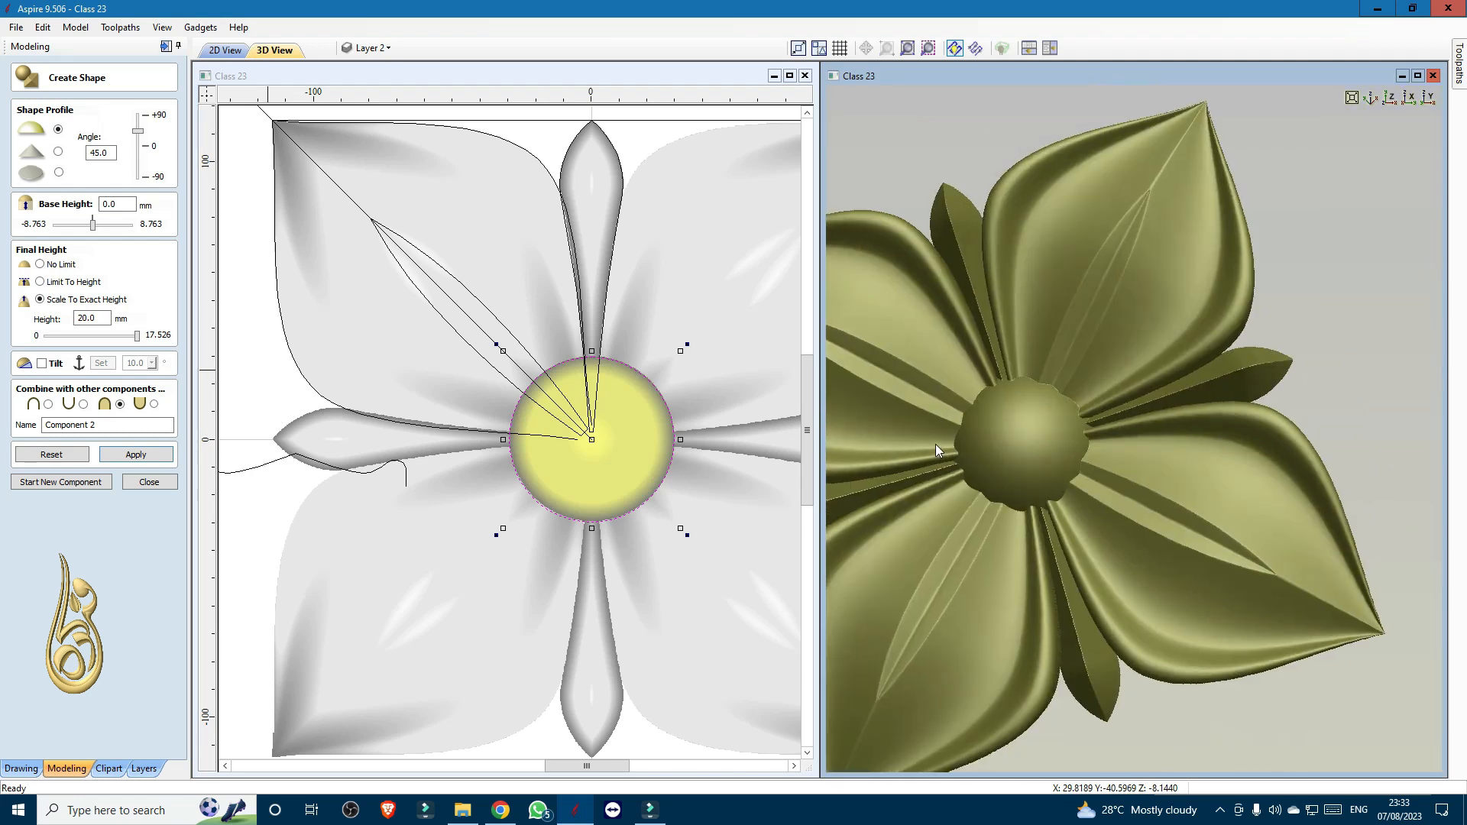
- Set the centre dome's base height to 2 mm, apply it and finish the component
double_click(126, 203)
text(2)
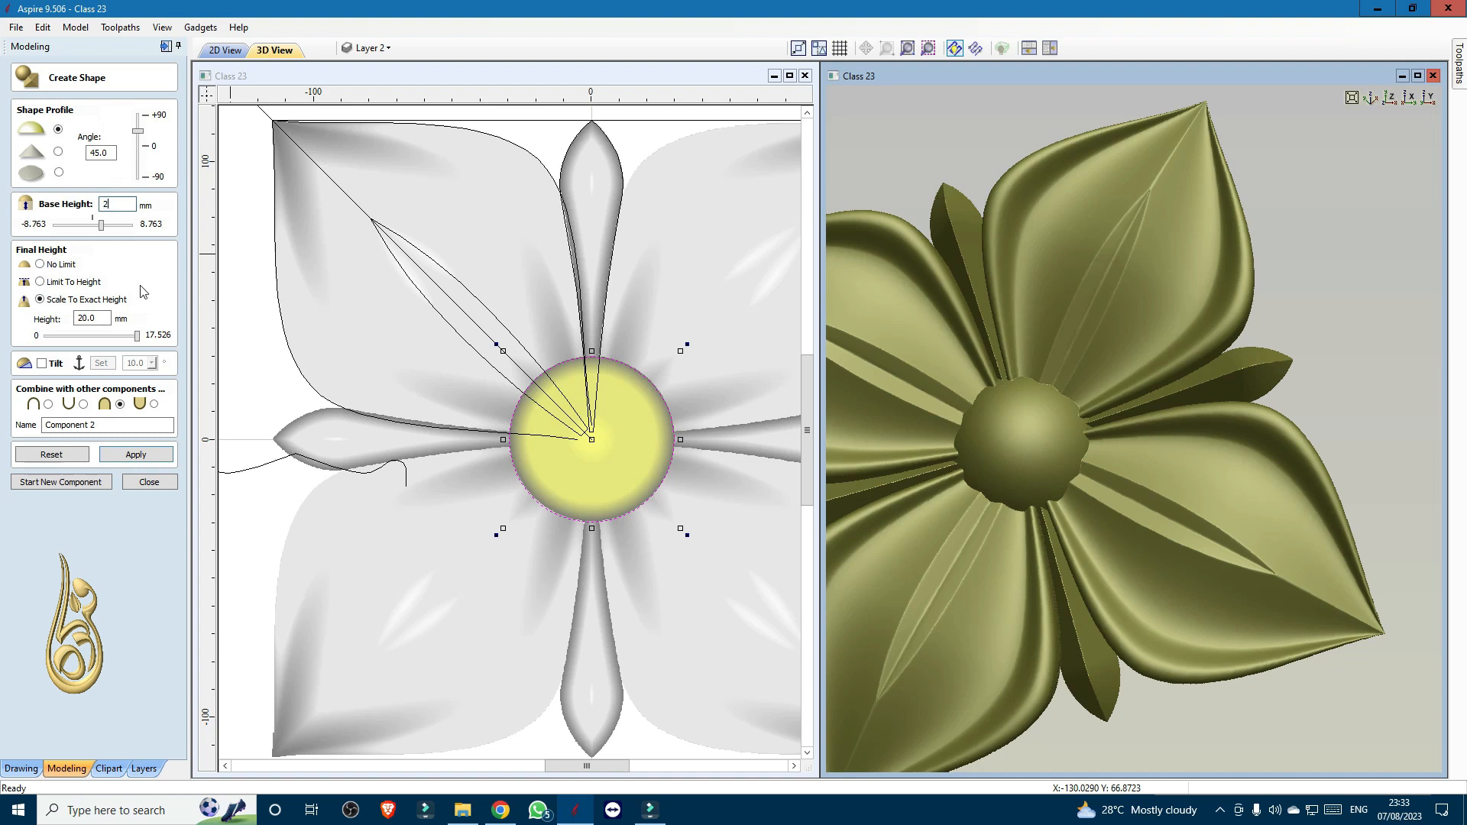
click(150, 458)
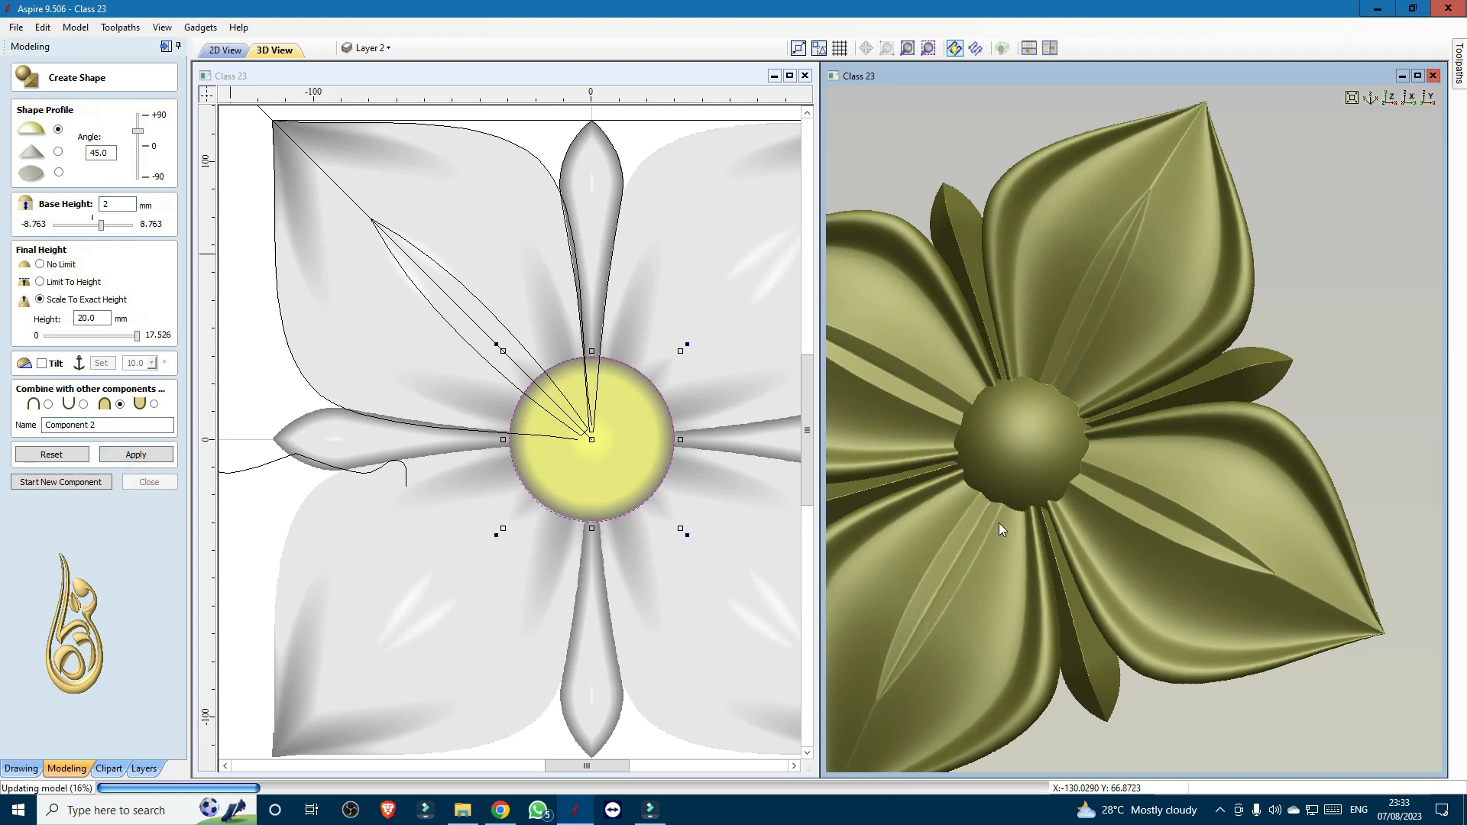
drag(1003, 520, 1180, 482)
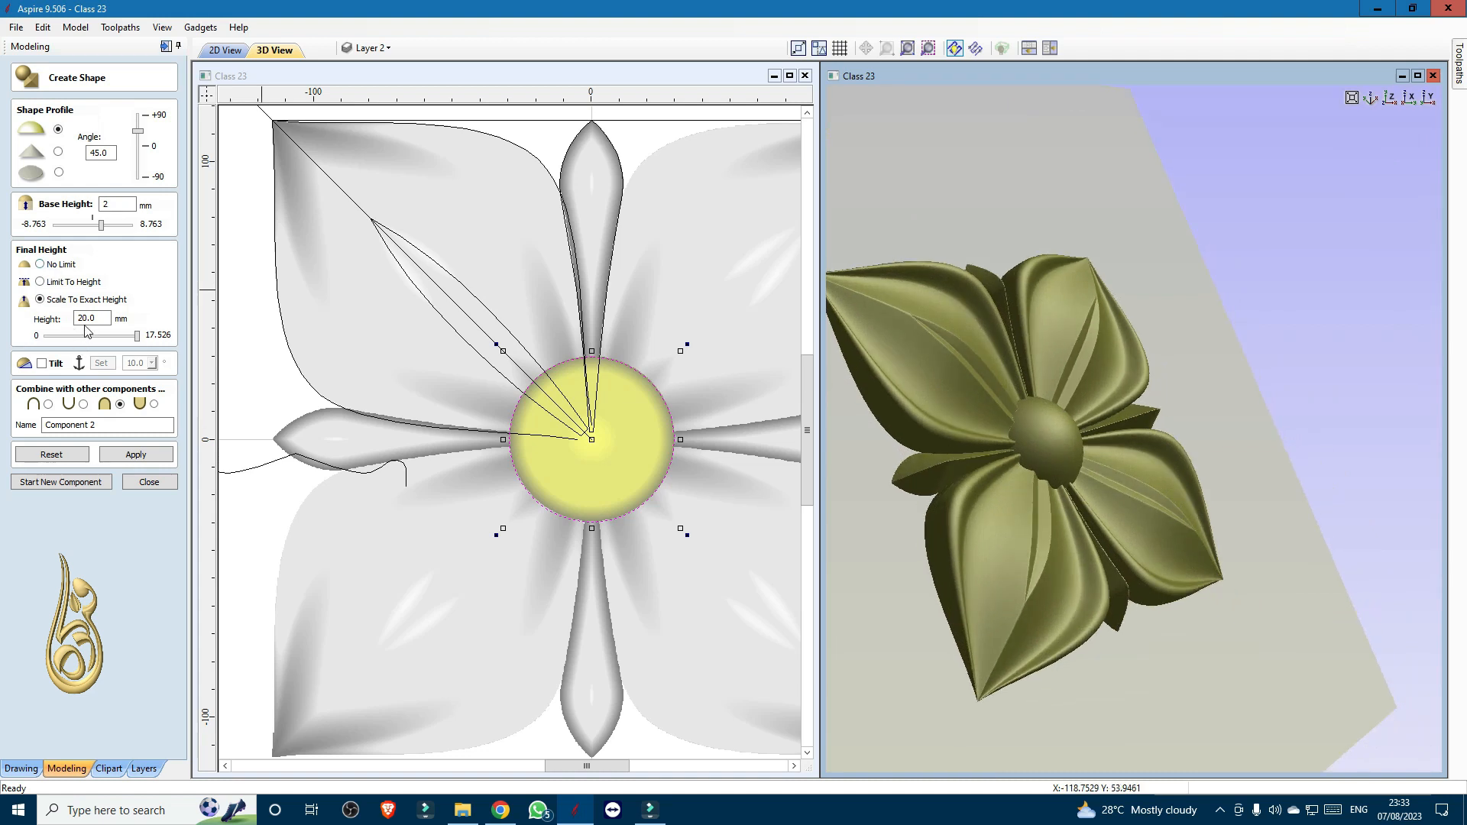
click(135, 459)
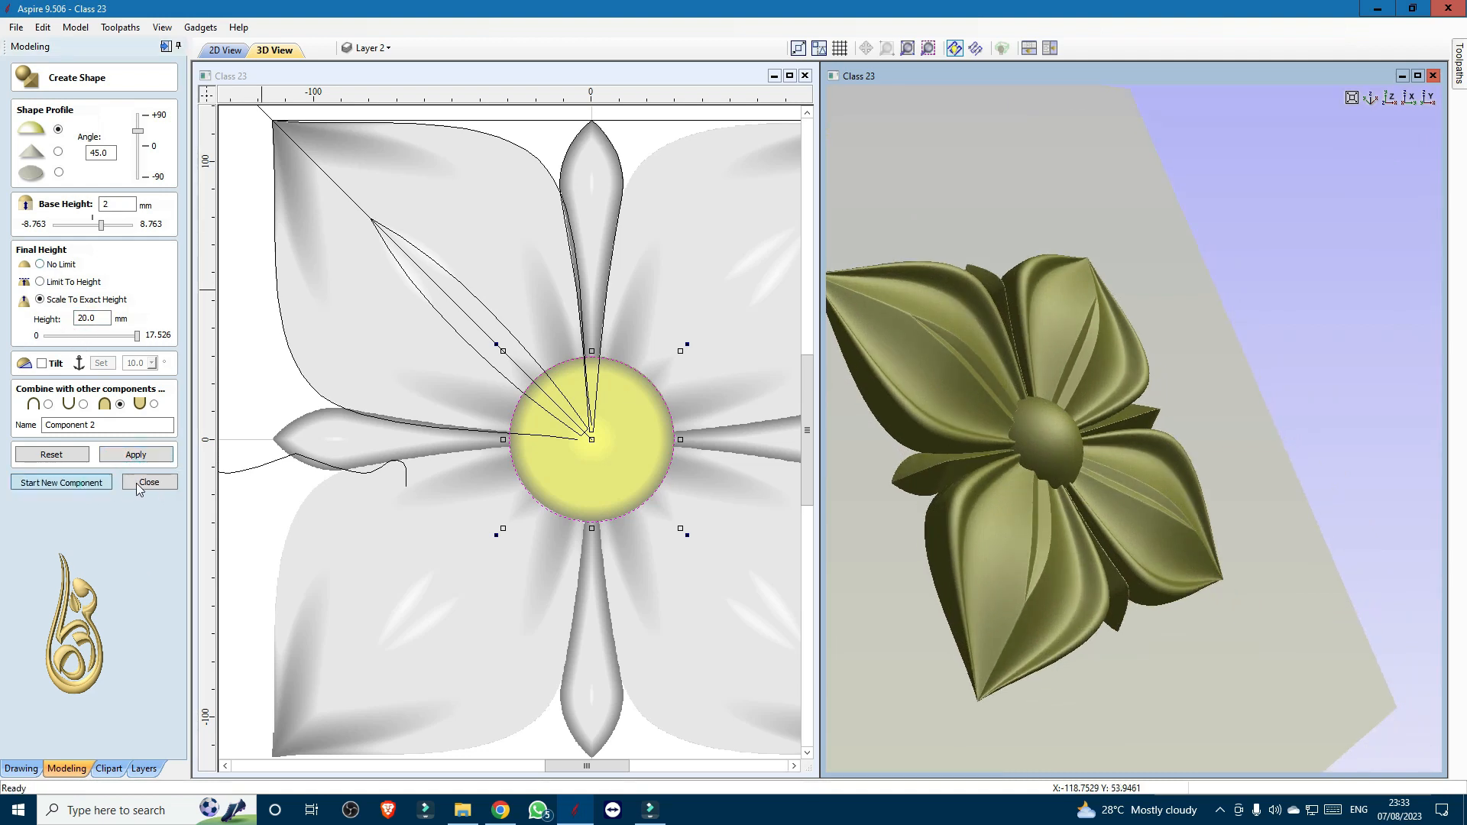
click(139, 483)
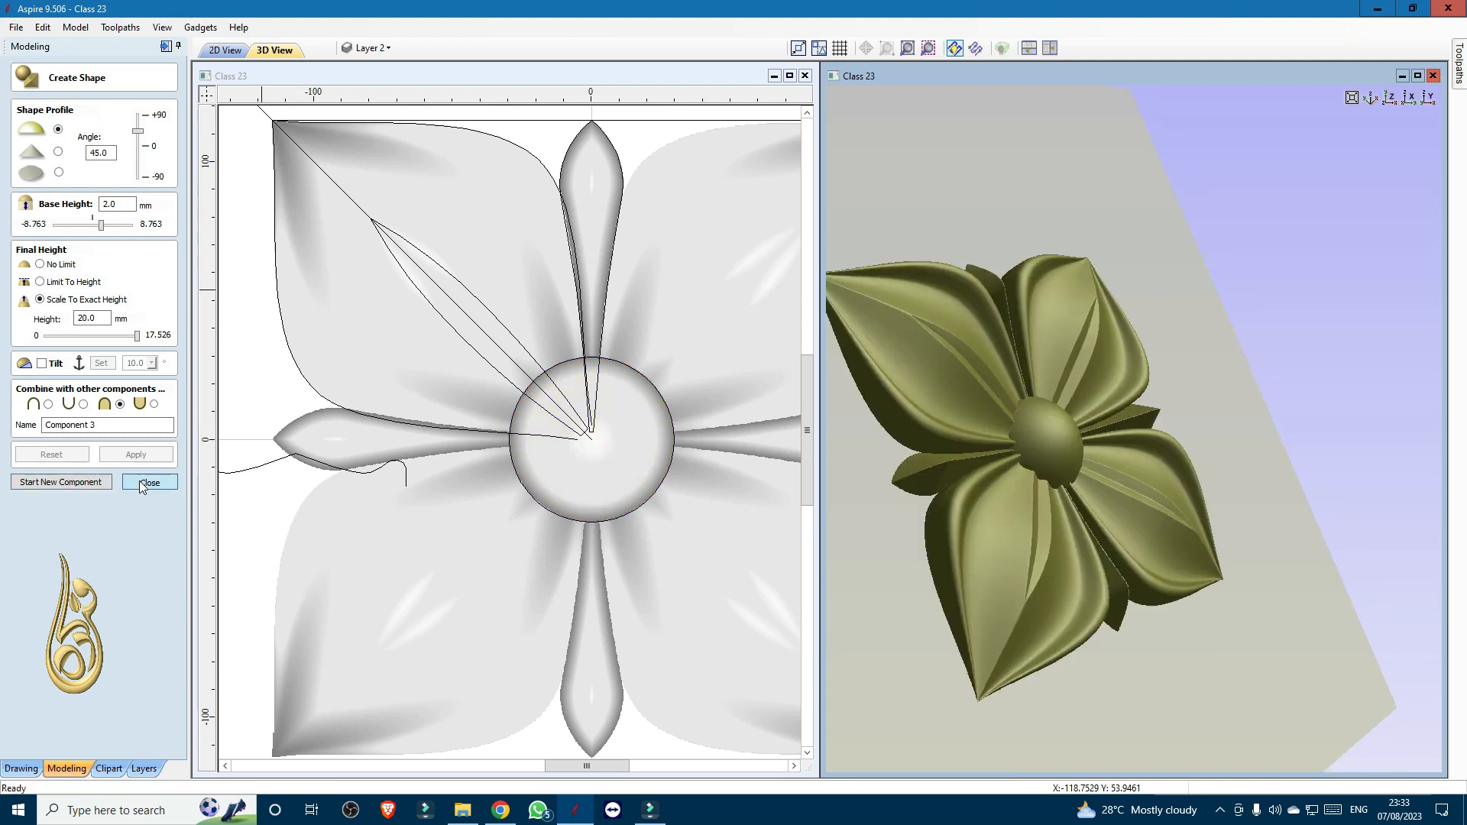
drag(1050, 407, 902, 457)
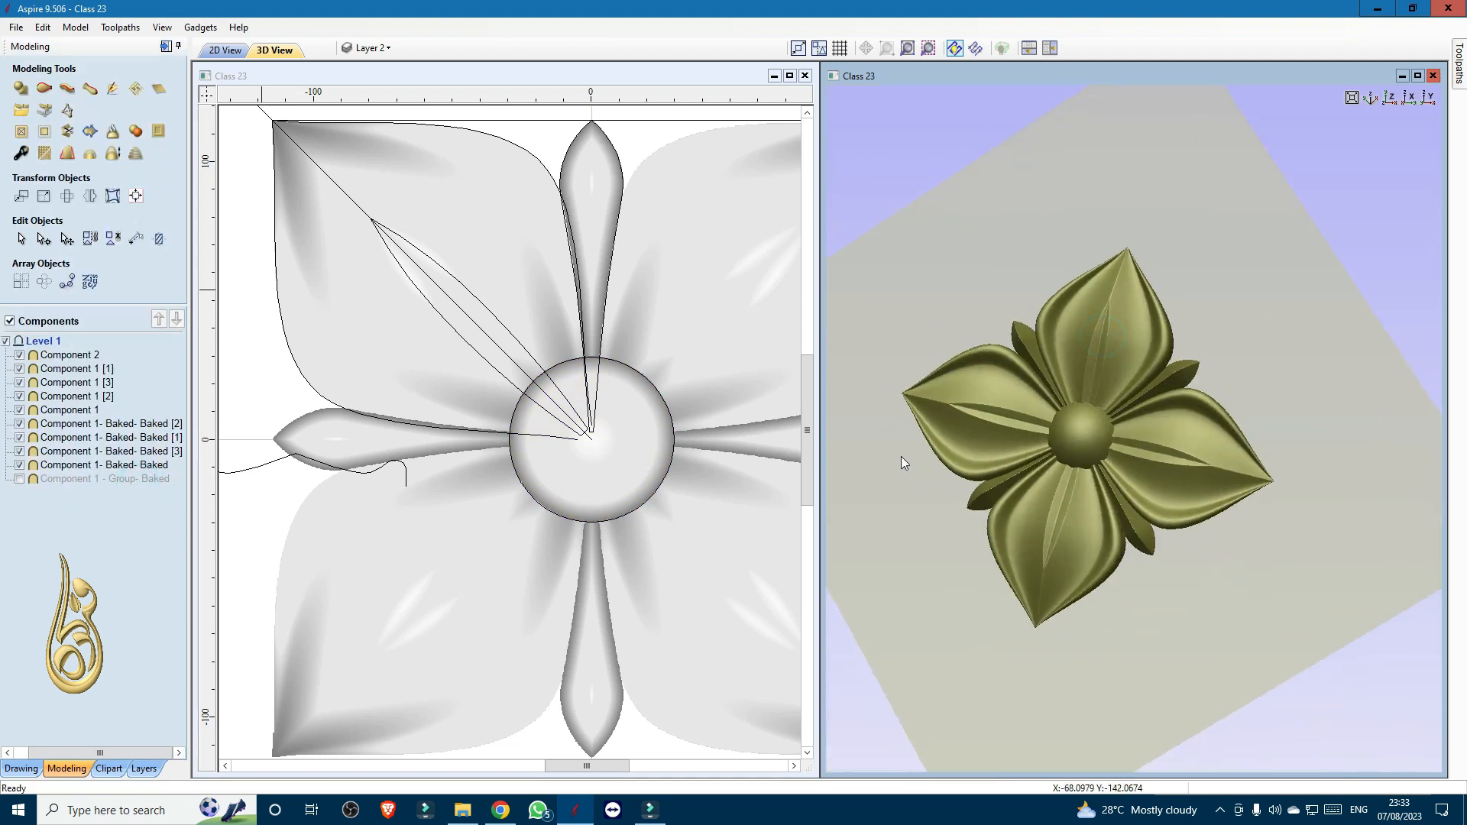